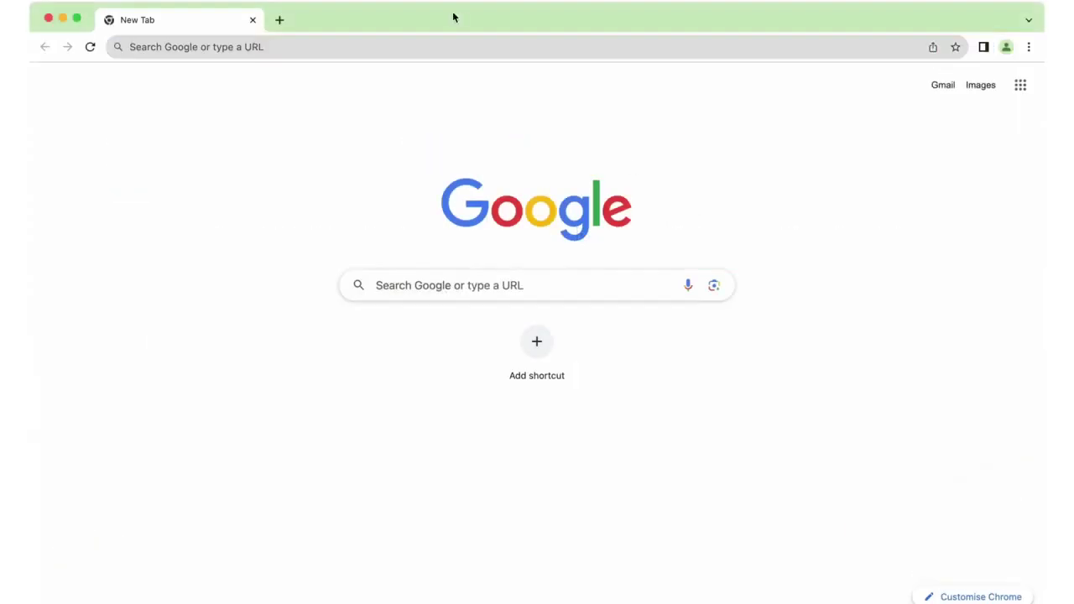
# - Load the email.nic.in site from the browser address bar
pyautogui.click(470, 50)
pyautogui.write('email')
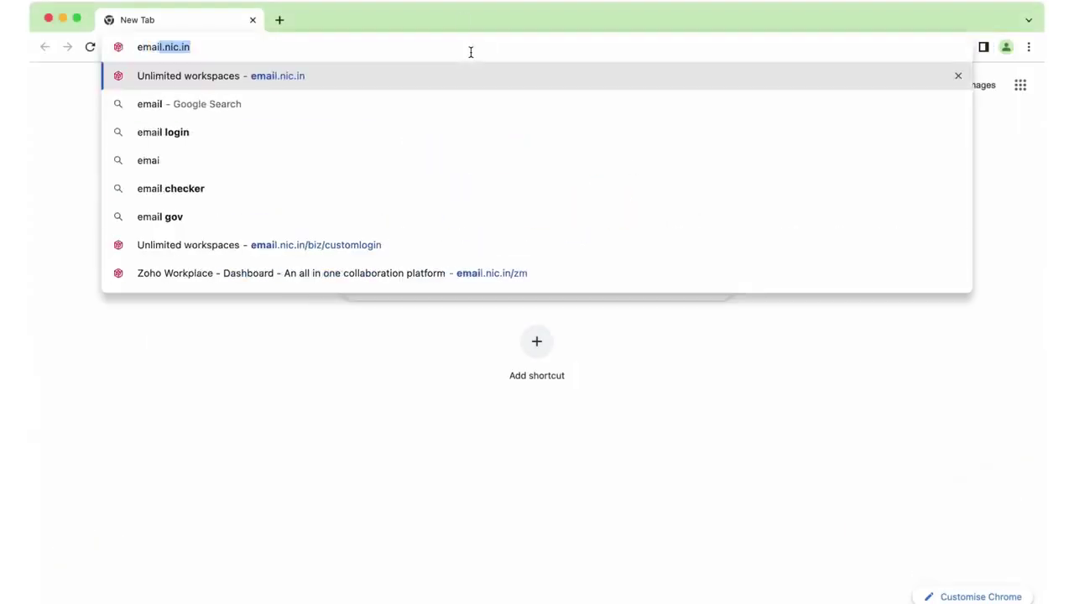
pyautogui.press('Right')
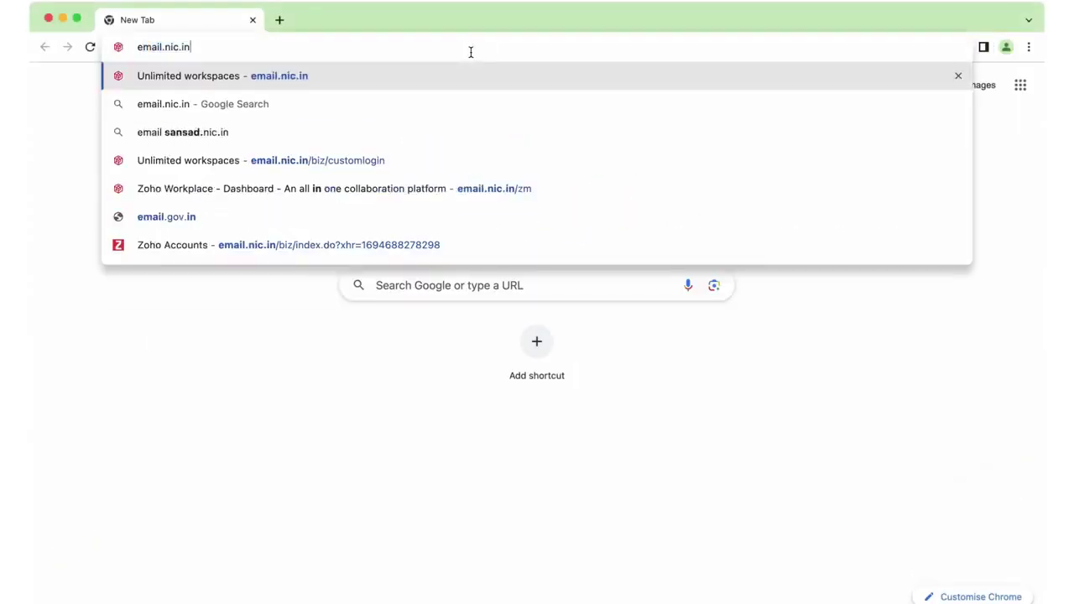
pyautogui.press('Return')
# - Sign in to the Mail Suite with the account's email address and password
pyautogui.write('training-demo@dummy.nic')
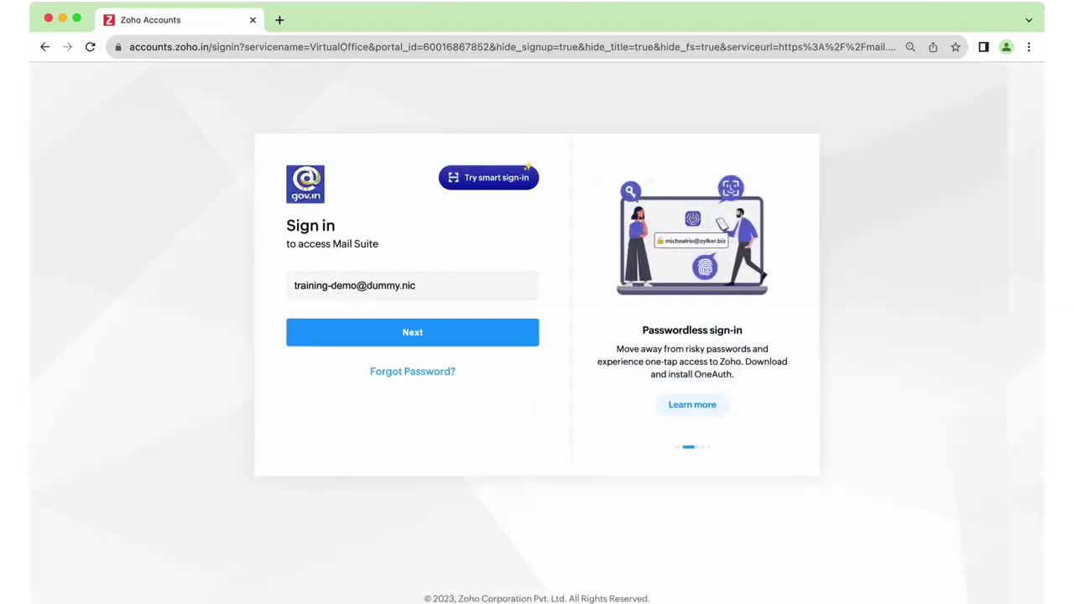
pyautogui.write('.in')
pyautogui.press('Return')
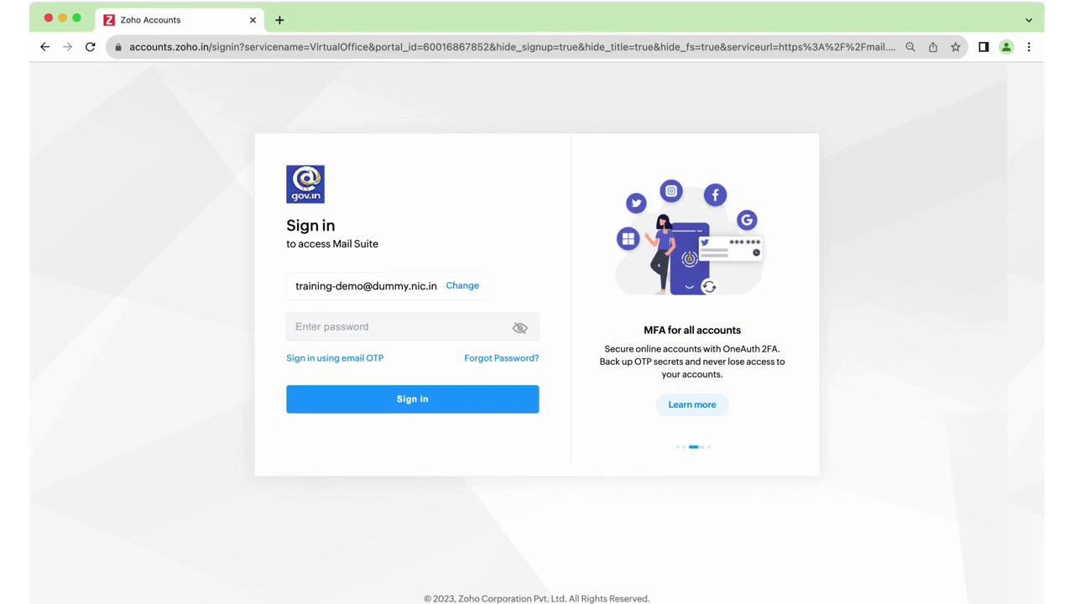
pyautogui.write('••••')
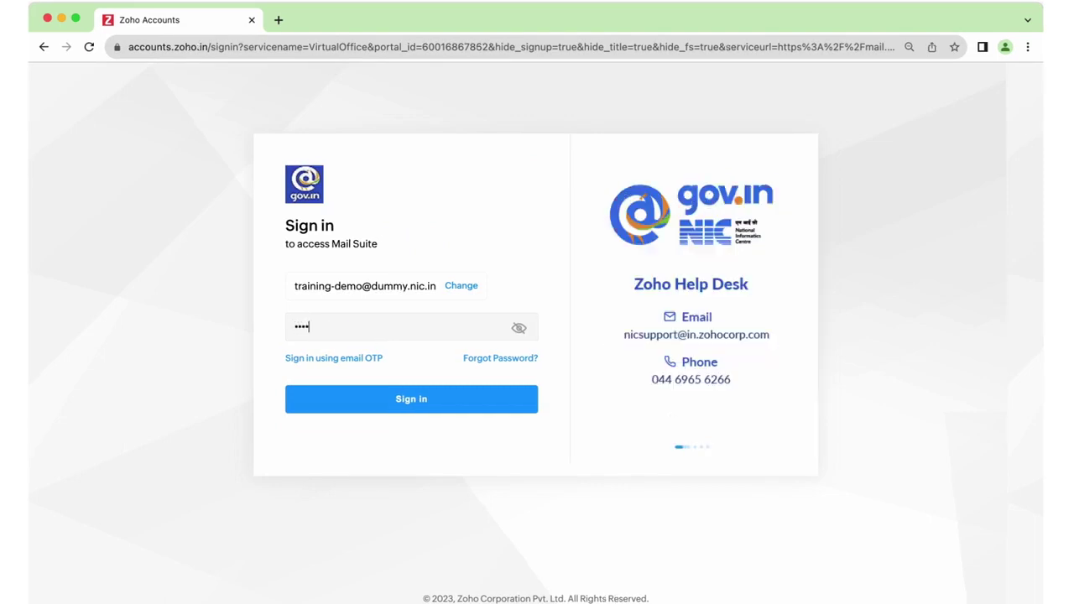
pyautogui.write('•••••')
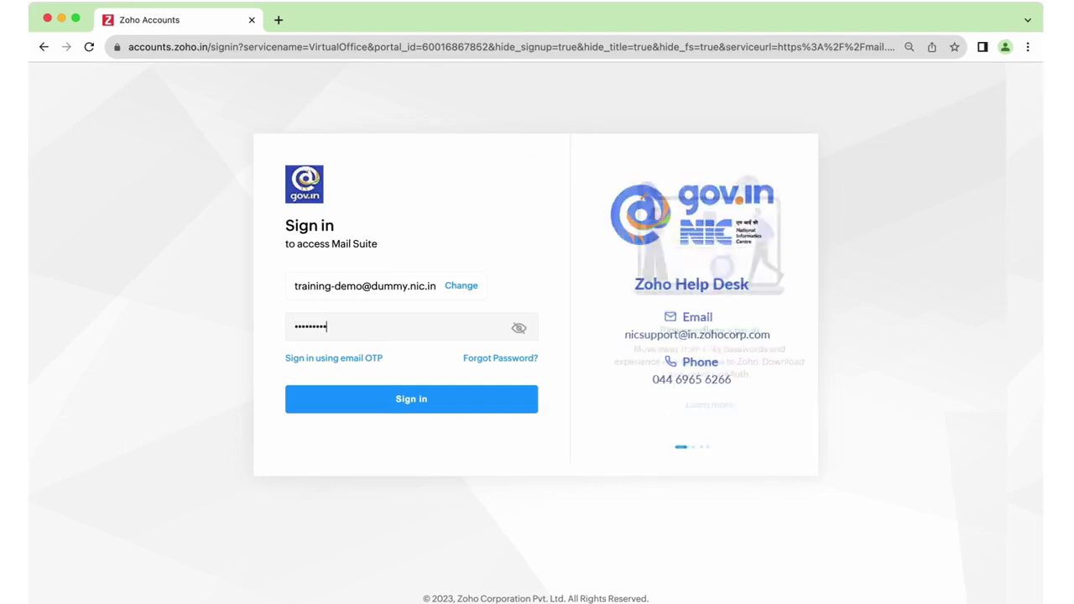
pyautogui.write('•••')
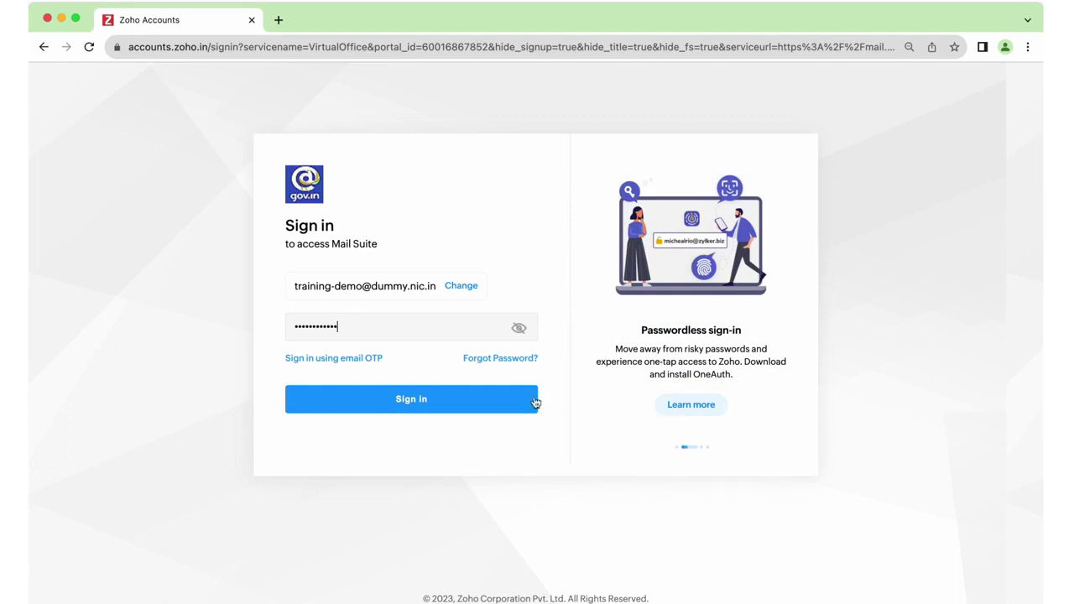
pyautogui.click(510, 402)
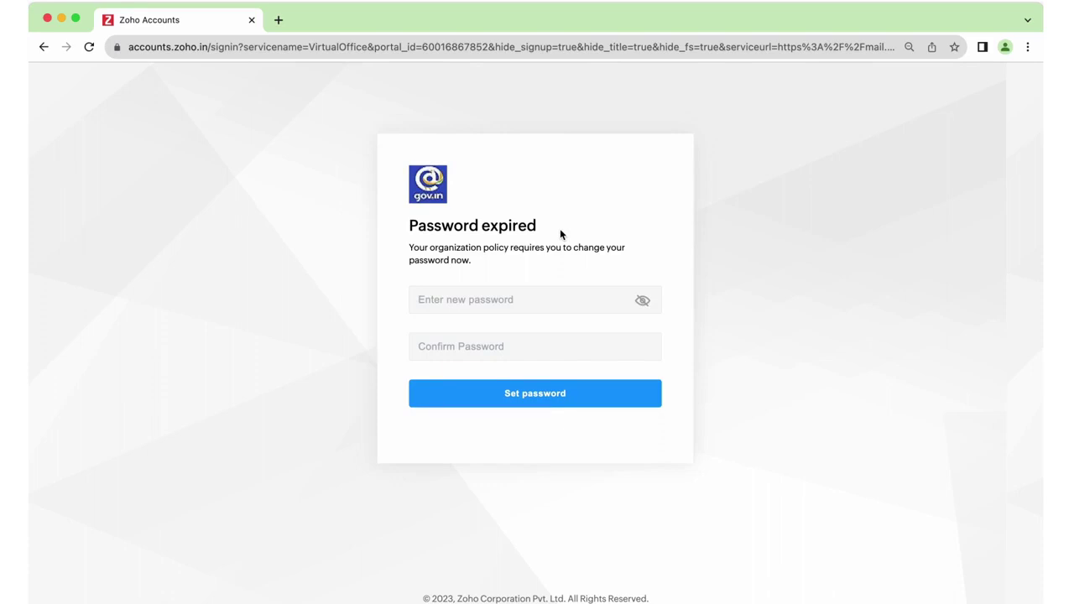
# - Enter and confirm a new password on the Password expired form, then set it
pyautogui.click(532, 299)
pyautogui.write('************')
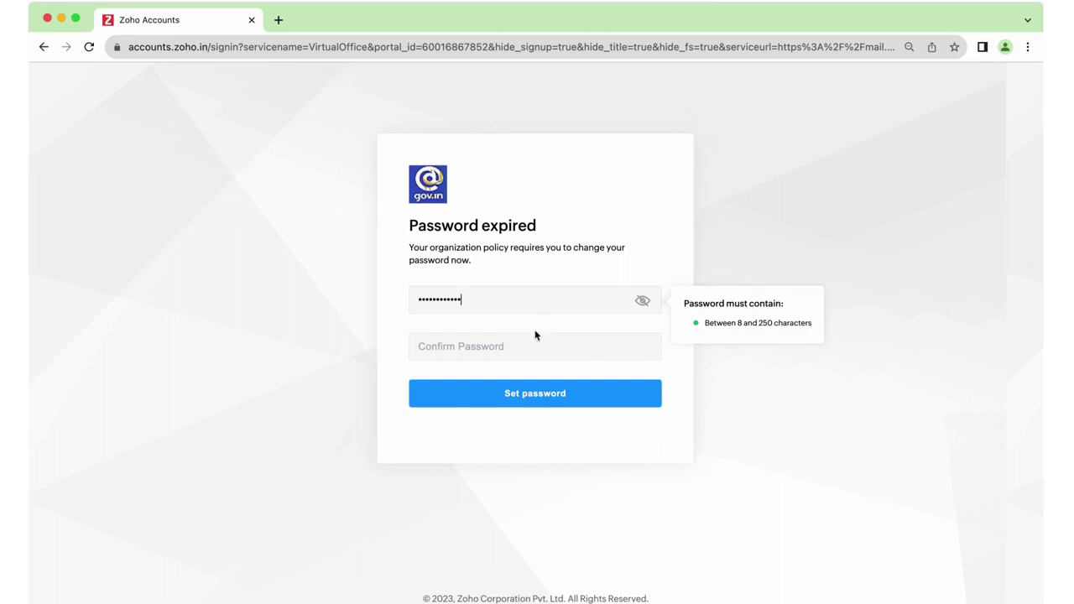
pyautogui.click(535, 338)
pyautogui.write('********')
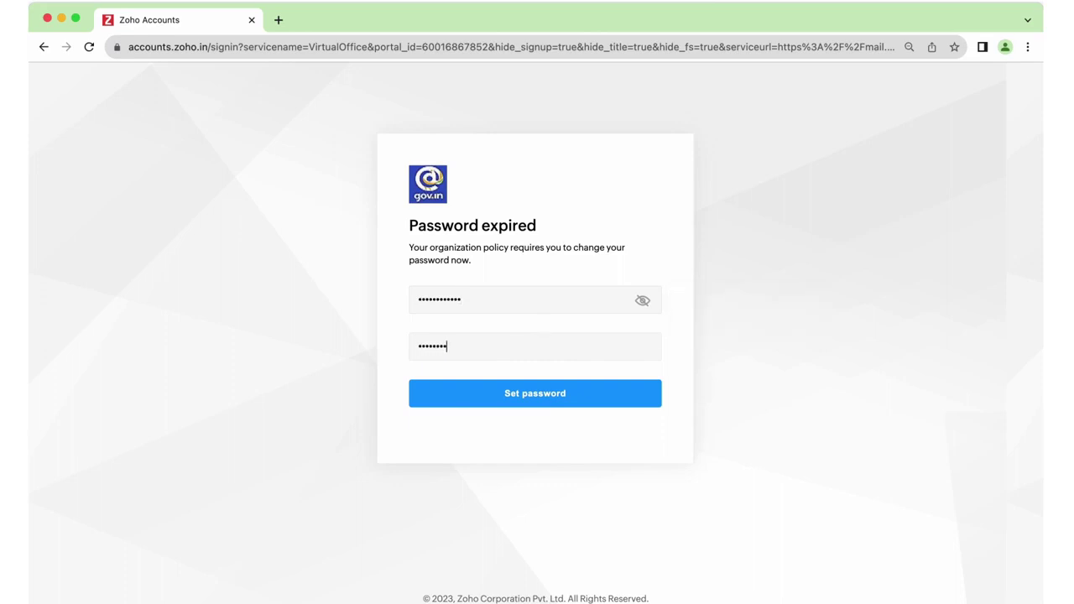
pyautogui.write('****')
pyautogui.click(543, 392)
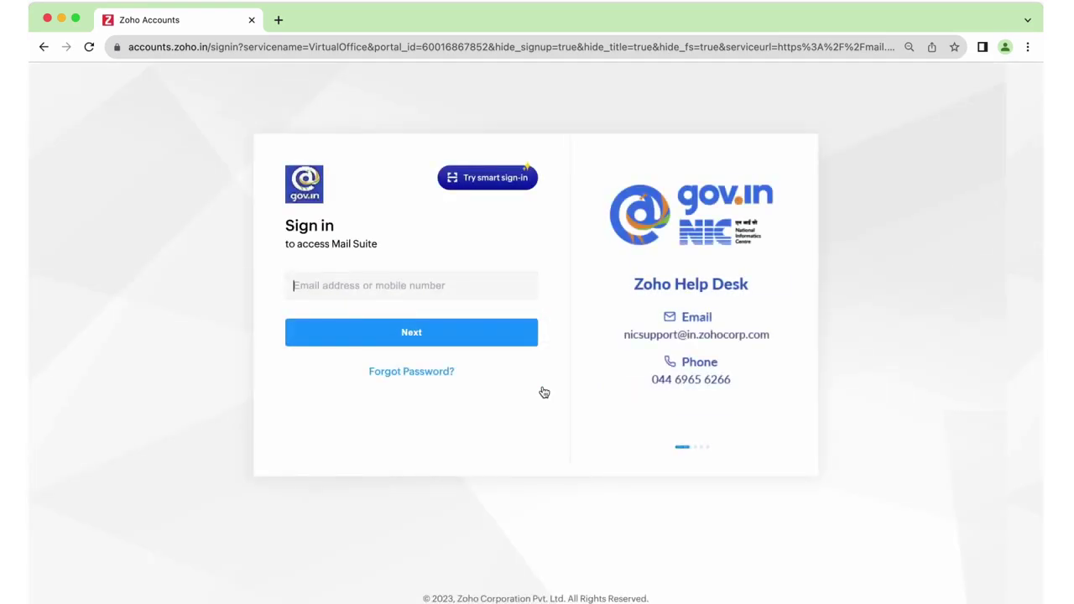
# - Sign in again with the account's email address, correcting its domain, and the new password
pyautogui.write('training-demo@dummy.nic.in')
pyautogui.click(515, 330)
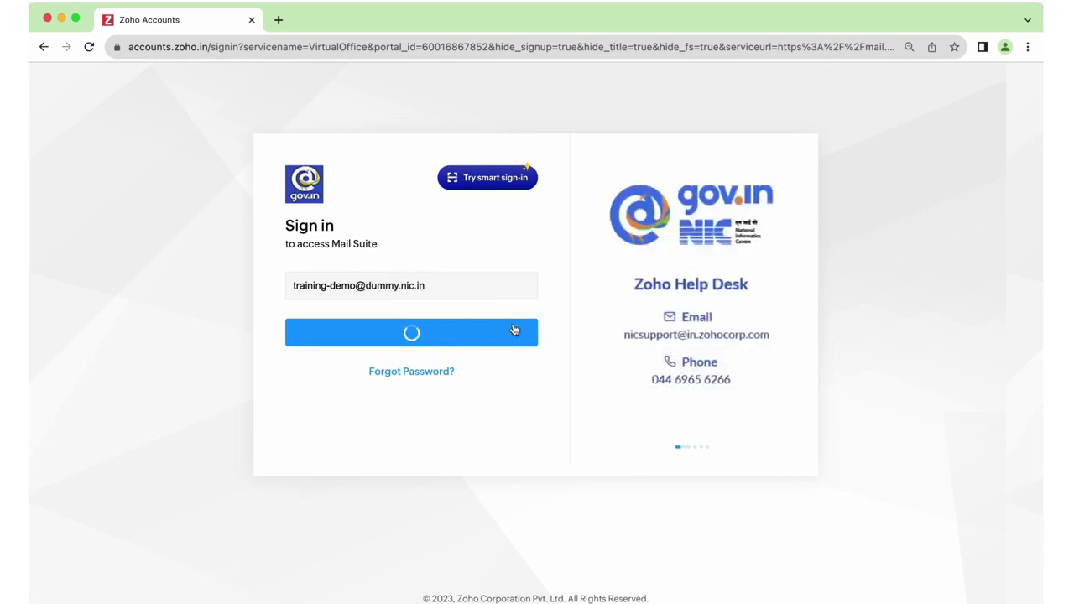
pyautogui.write('••••••••••••')
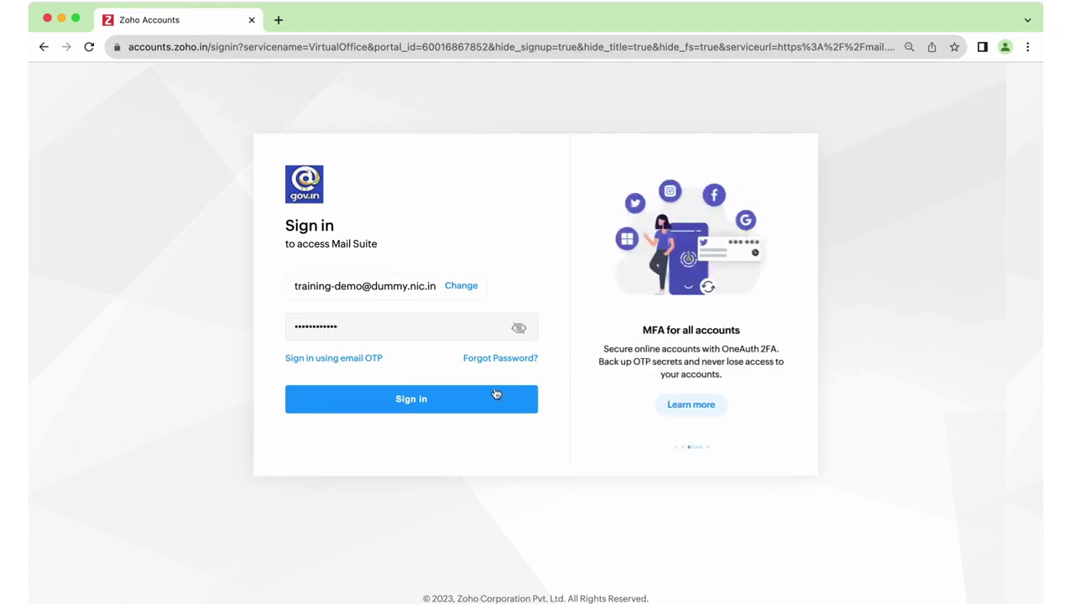
pyautogui.click(495, 398)
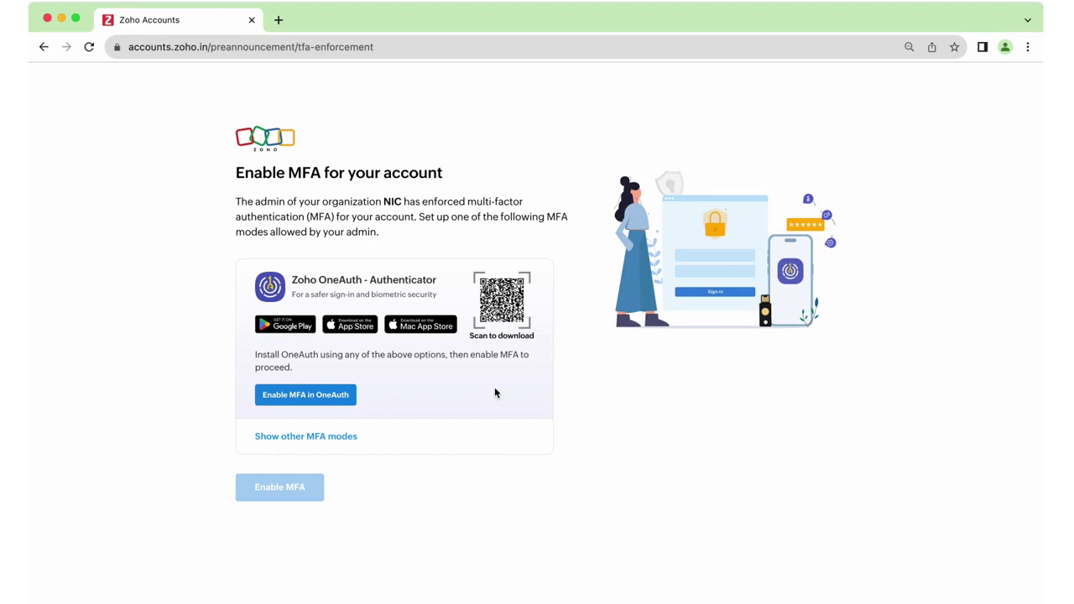
# - Choose Enable MFA in OneAuth to show the OneAuth setup instructions
pyautogui.click(340, 396)
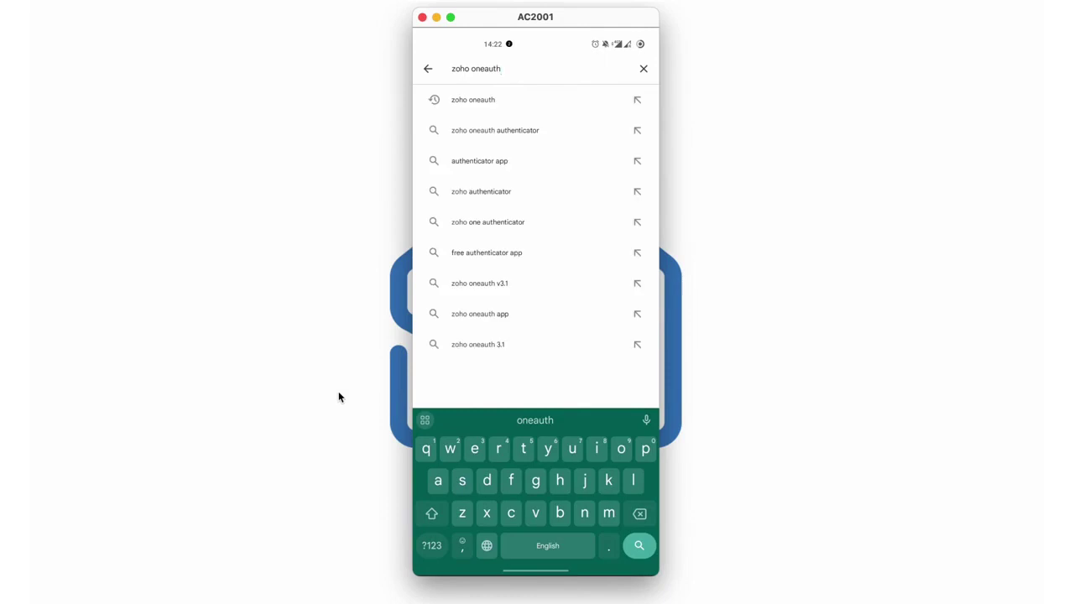
# - Search the Play Store for zoho oneauth, then sign in to OneAuth with the account's email and password
pyautogui.press('Return')
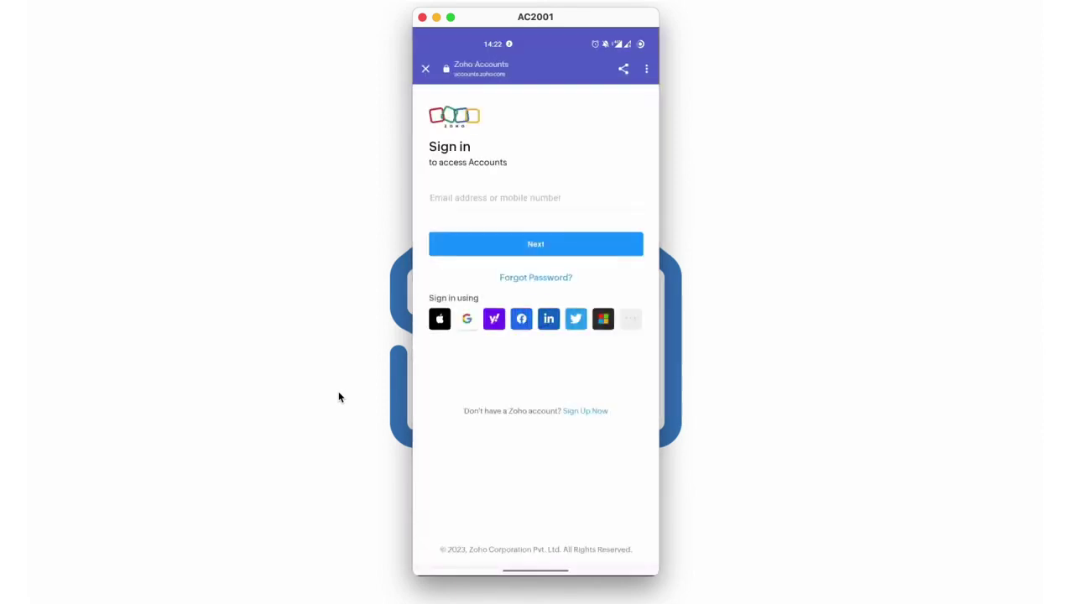
pyautogui.write('trainin')
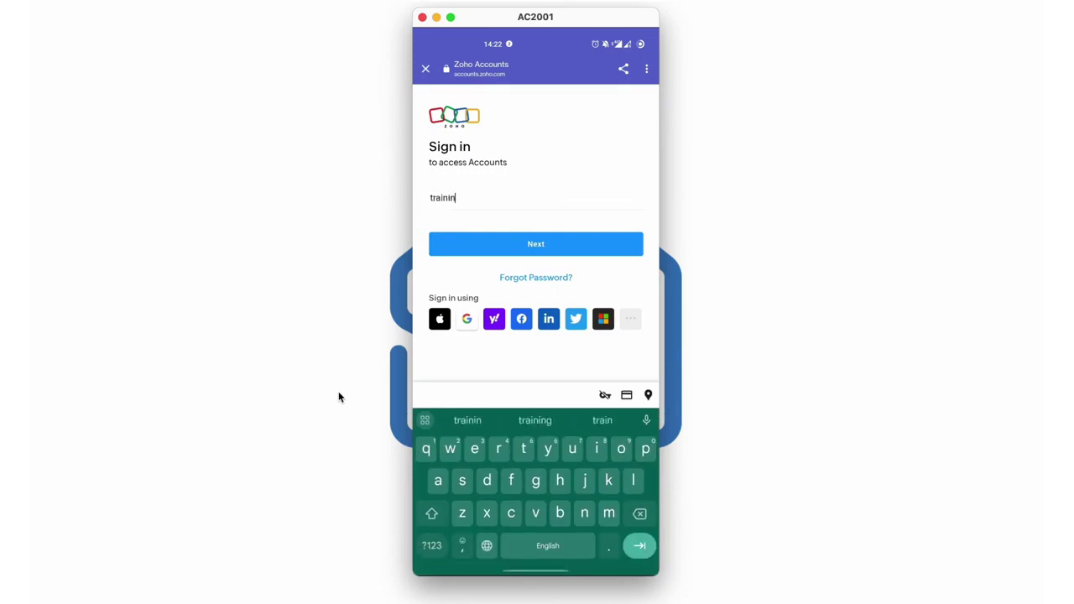
pyautogui.write('g-demo@dummy.nic.in')
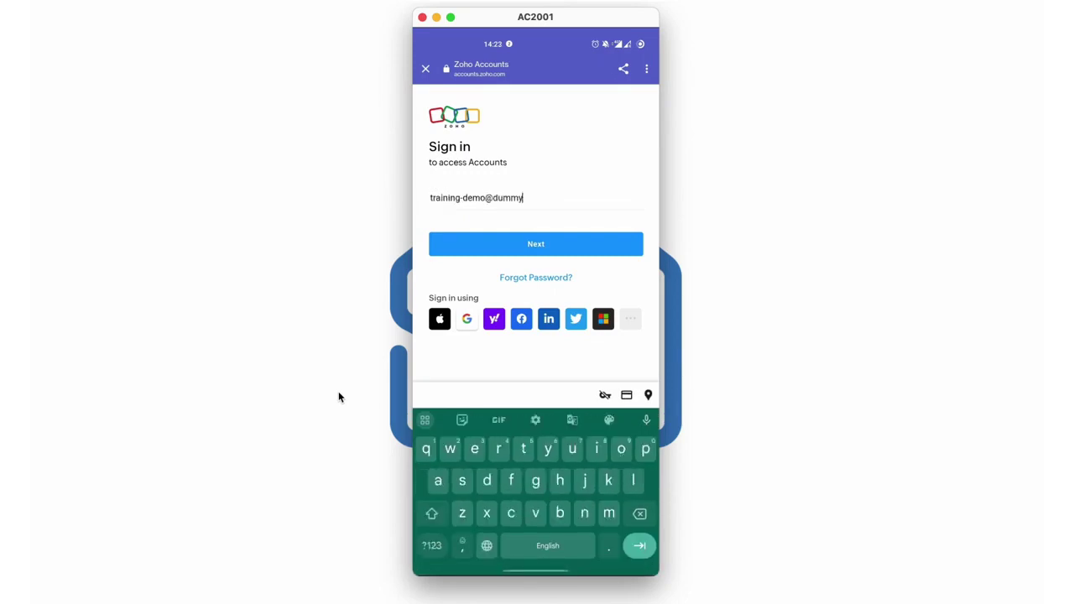
pyautogui.click(506, 250)
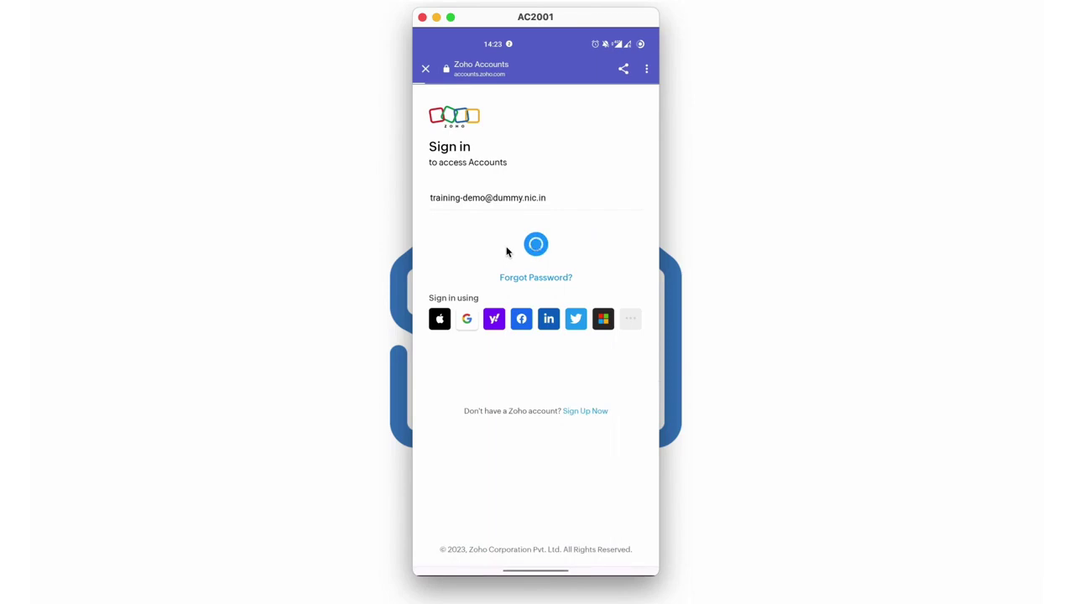
pyautogui.write('••••••••••3')
pyautogui.click(526, 292)
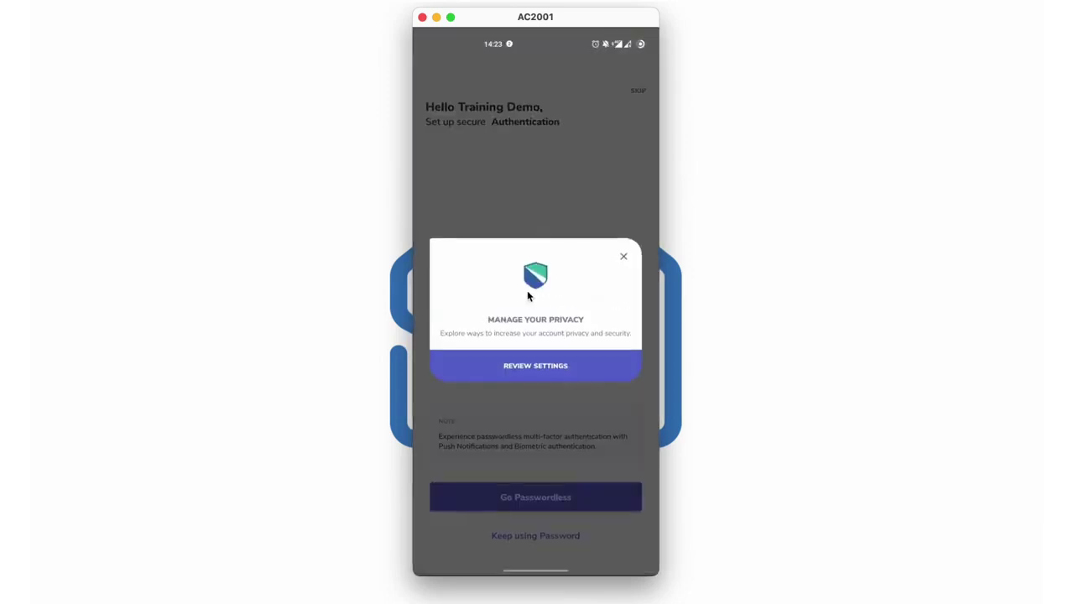
# - Dismiss the privacy prompt, keep password sign-in, enable MFA and skip past the tips
pyautogui.click(623, 256)
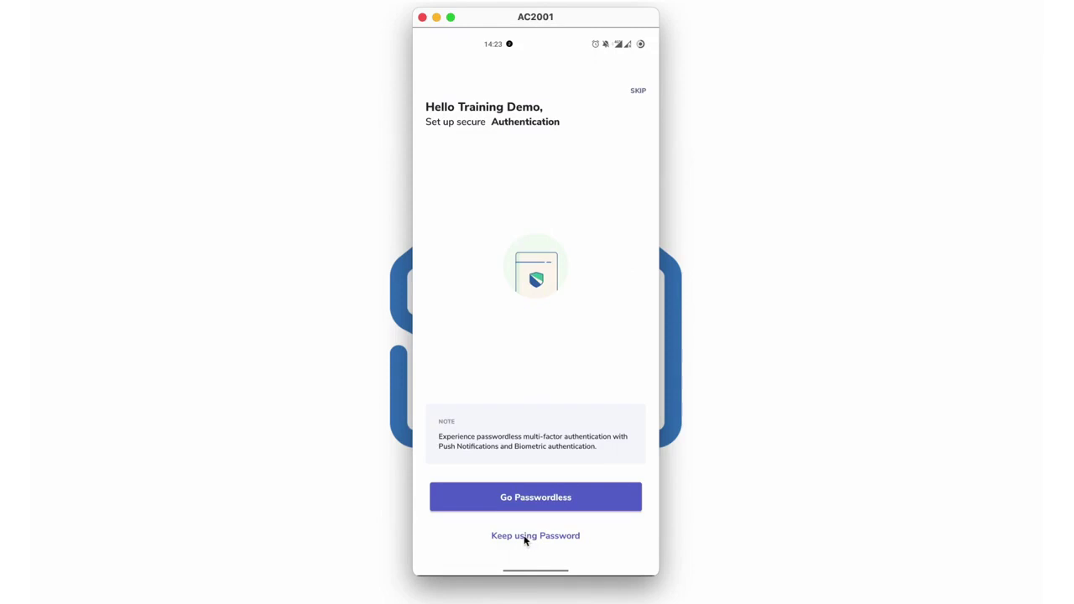
pyautogui.click(526, 537)
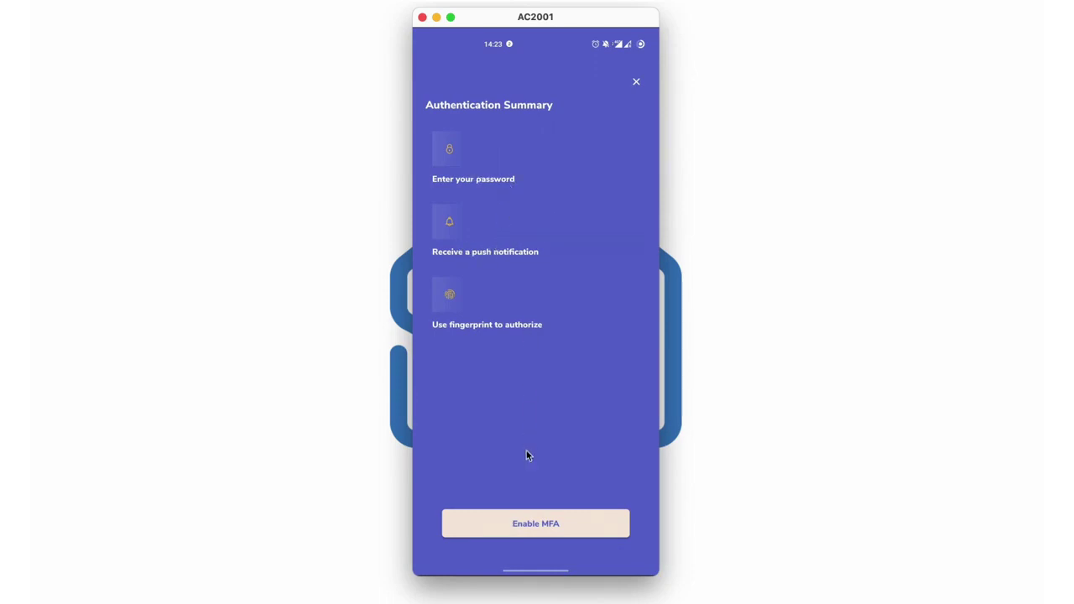
pyautogui.click(530, 524)
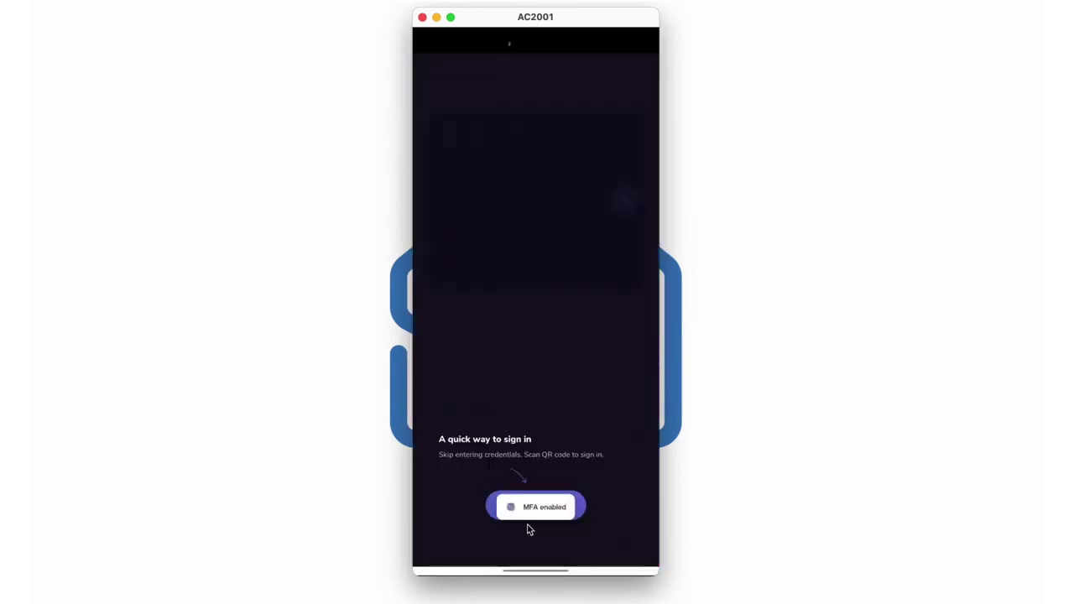
pyautogui.click(561, 433)
pyautogui.click(561, 433)
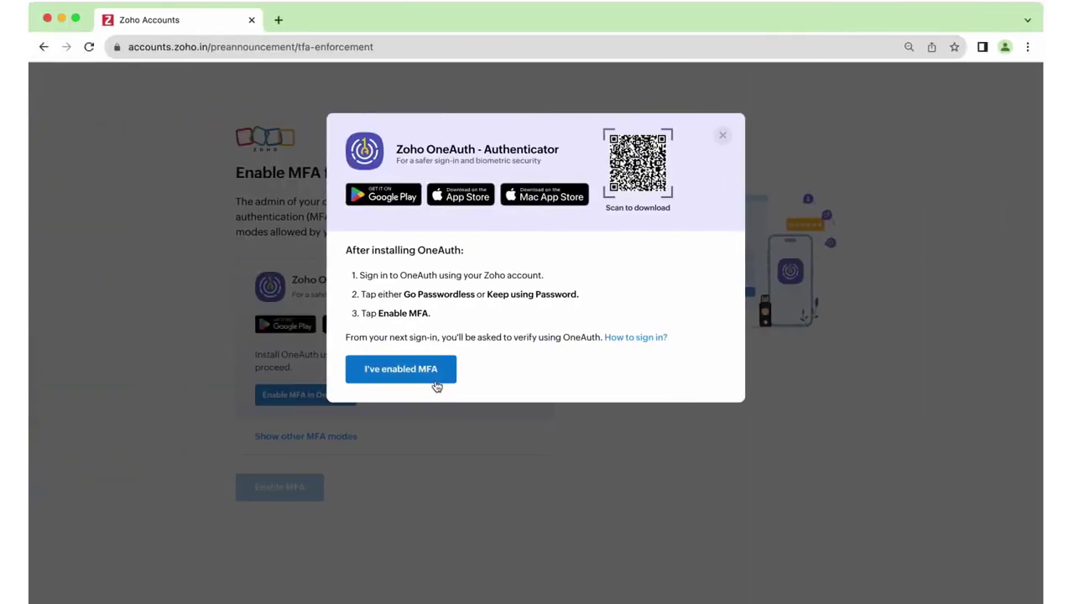
# - Confirm MFA is enabled, generate and download new backup codes, then continue signing in
pyautogui.click(436, 385)
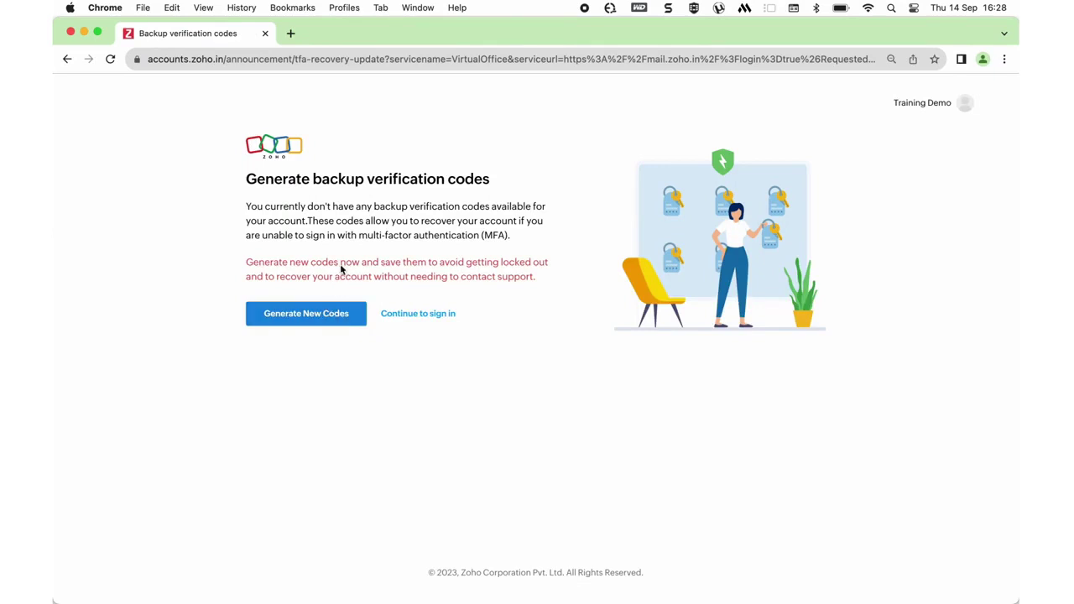
pyautogui.click(334, 314)
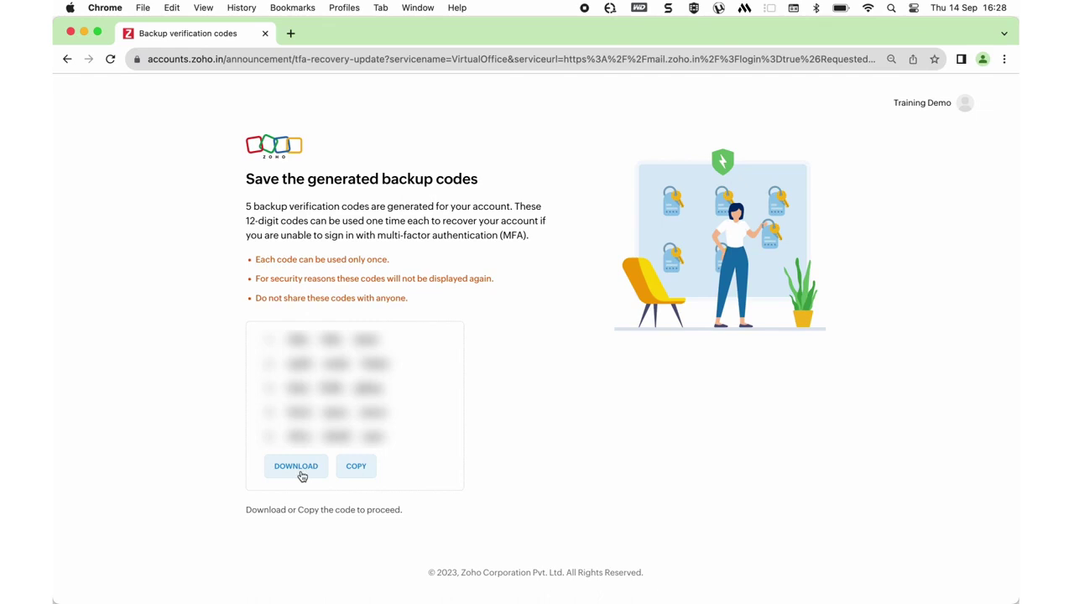
pyautogui.click(302, 475)
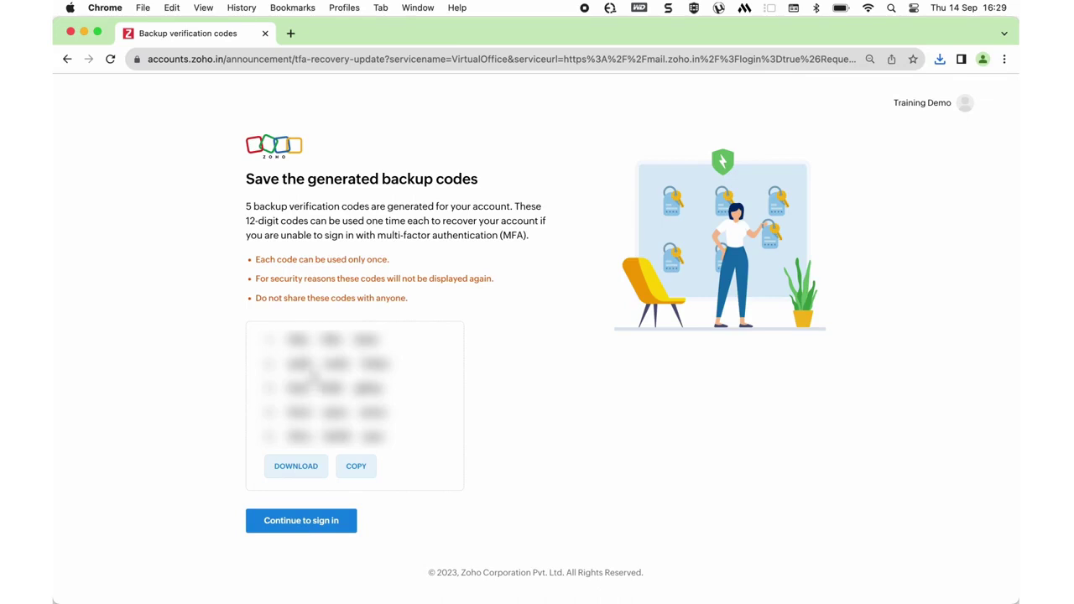
pyautogui.click(302, 521)
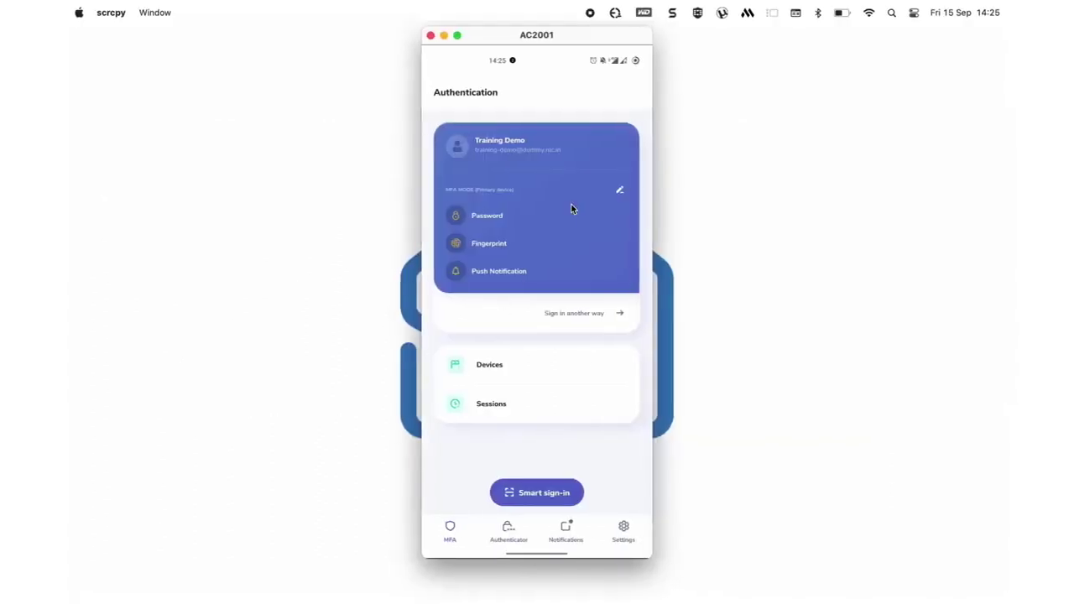
# - Set Scan a QR Code as preferred MFA mode, leave fingerprint authorization off, and save
pyautogui.click(620, 191)
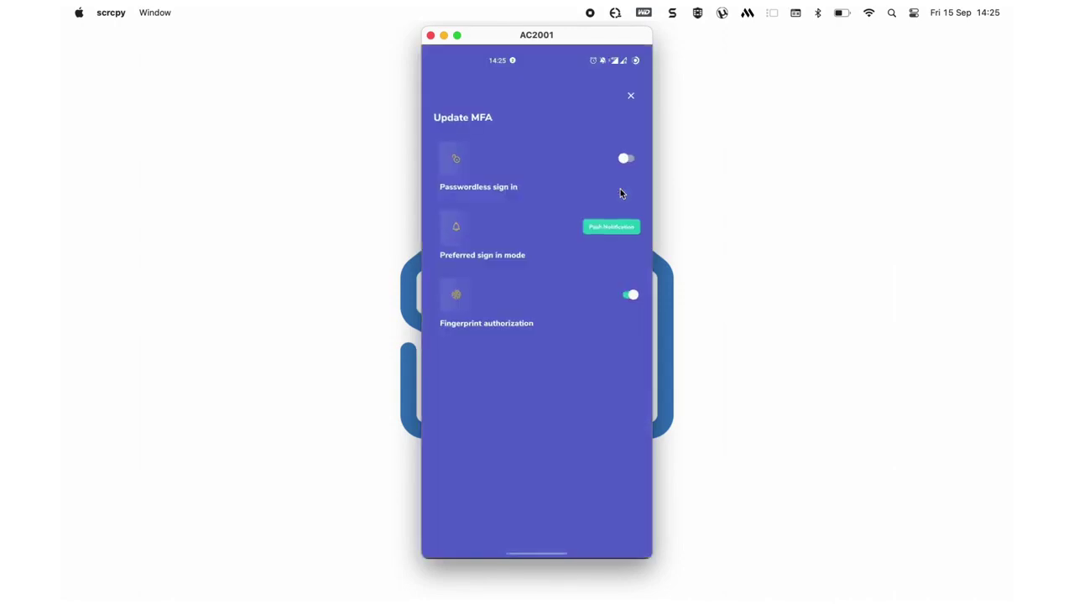
pyautogui.click(599, 234)
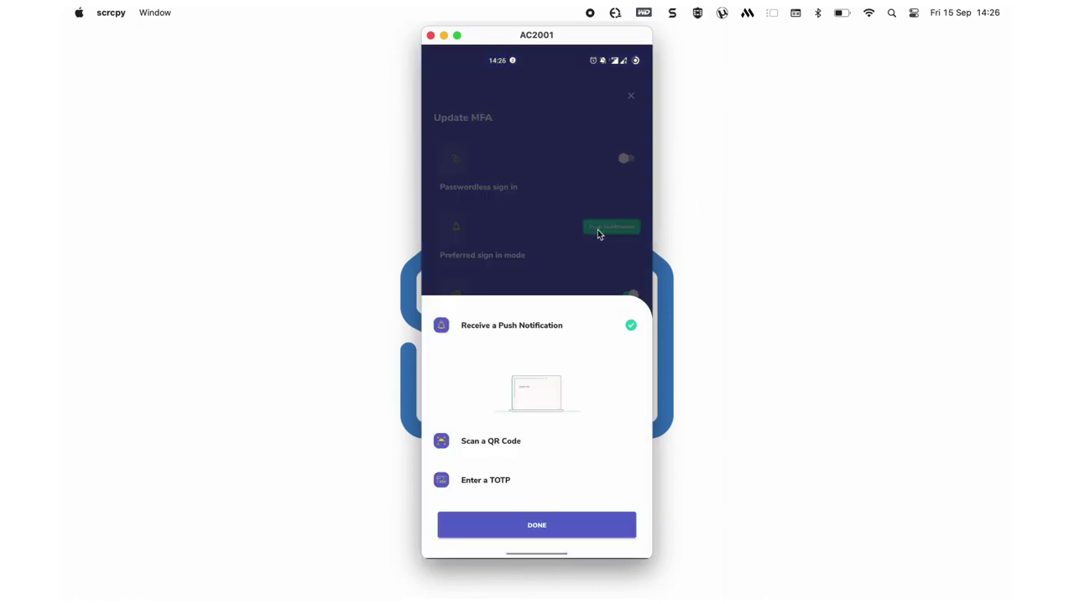
pyautogui.click(557, 450)
pyautogui.click(550, 530)
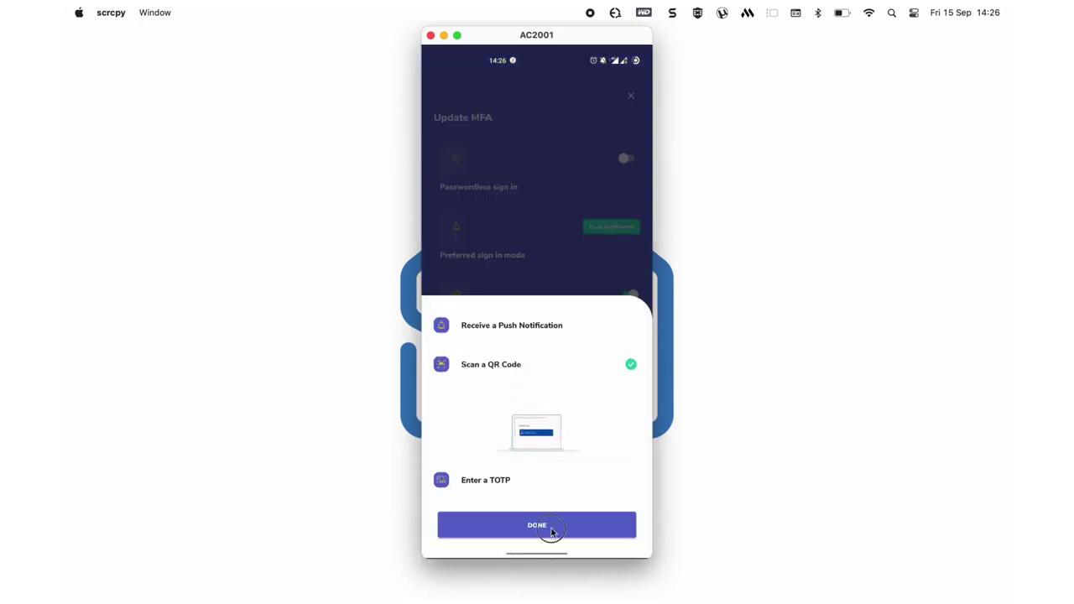
pyautogui.click(625, 298)
pyautogui.click(625, 298)
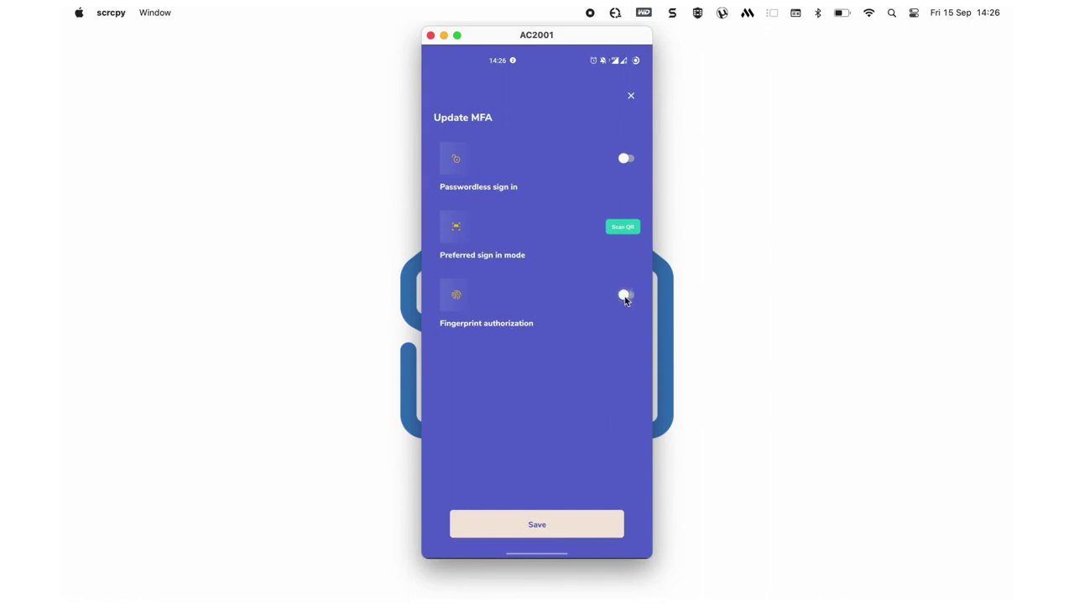
pyautogui.click(574, 518)
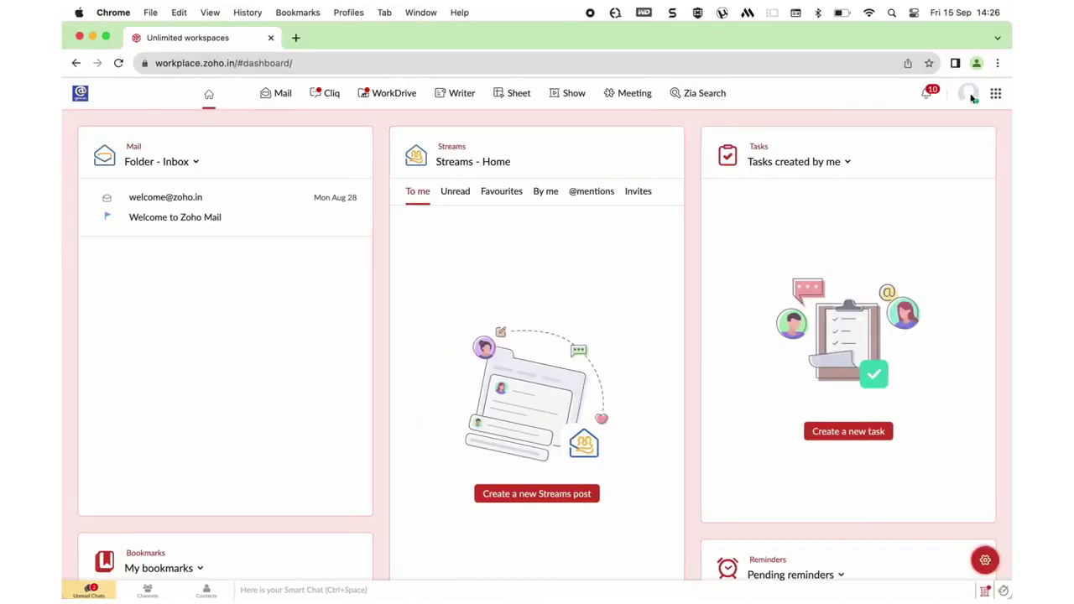
# - Sign out of Zoho Workplace and enter the account's email address on the sign-in page
pyautogui.click(969, 96)
pyautogui.click(920, 290)
pyautogui.write('trainin')
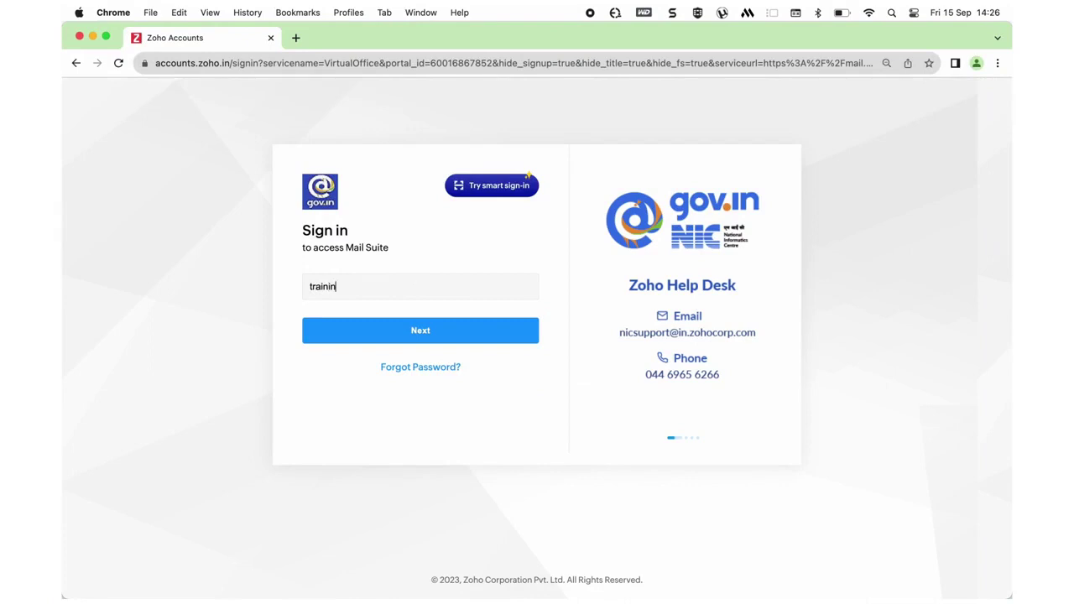
pyautogui.write('g-demo@')
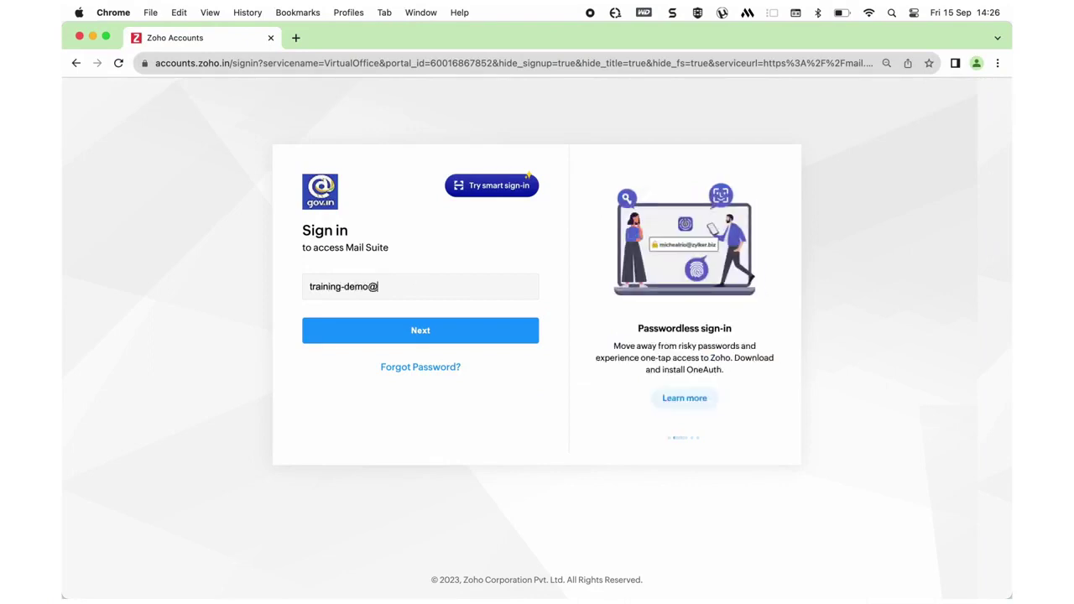
pyautogui.write('dummy.nic.in')
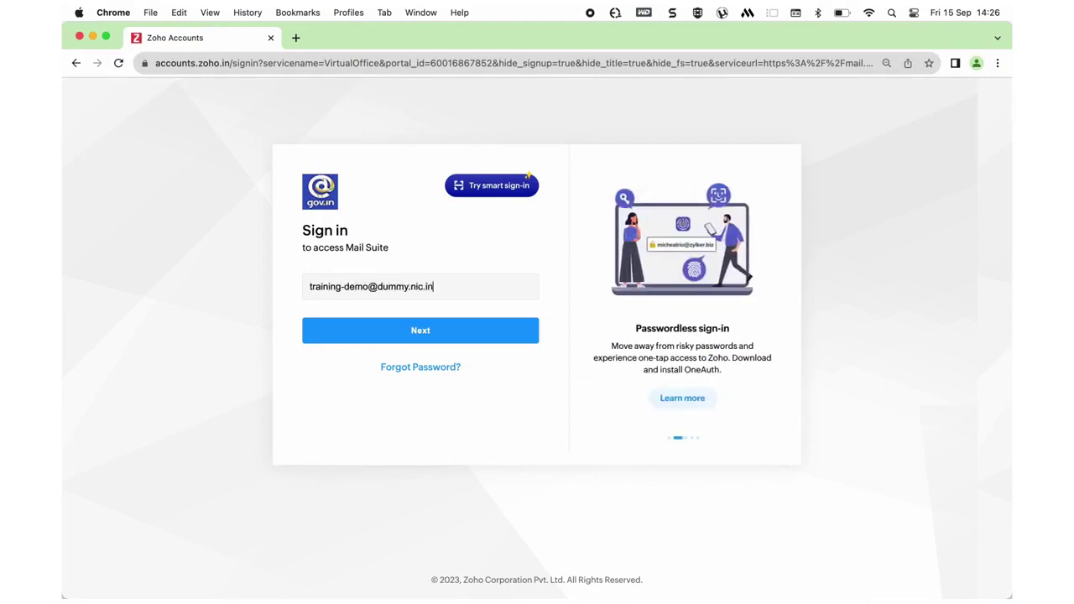
pyautogui.press('Return')
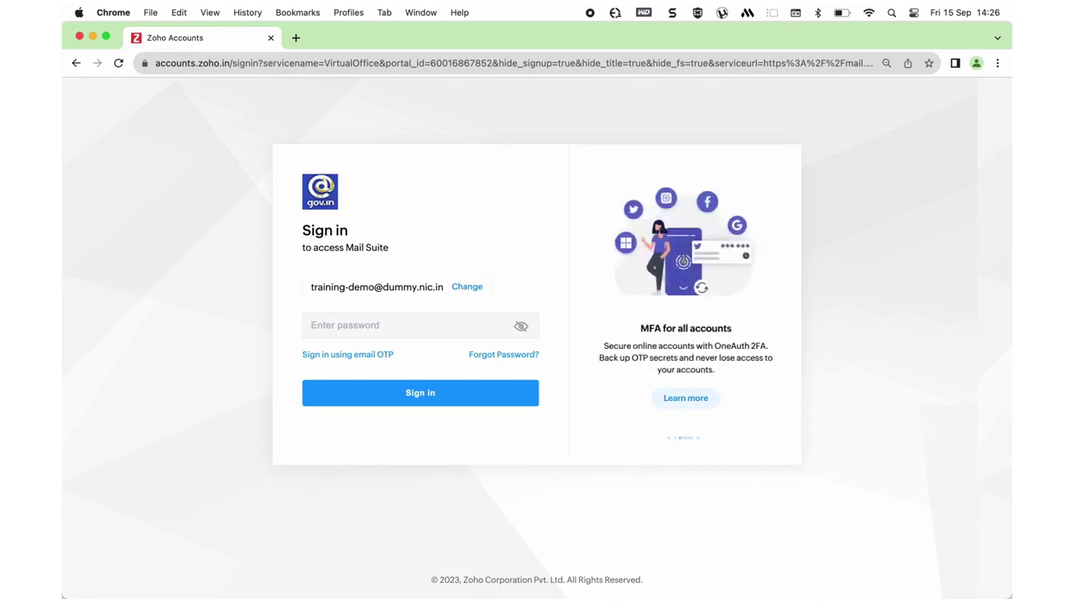
# - Submit the password and approve the sign-in by scanning the browser's QR code with OneAuth
pyautogui.write('••••••••')
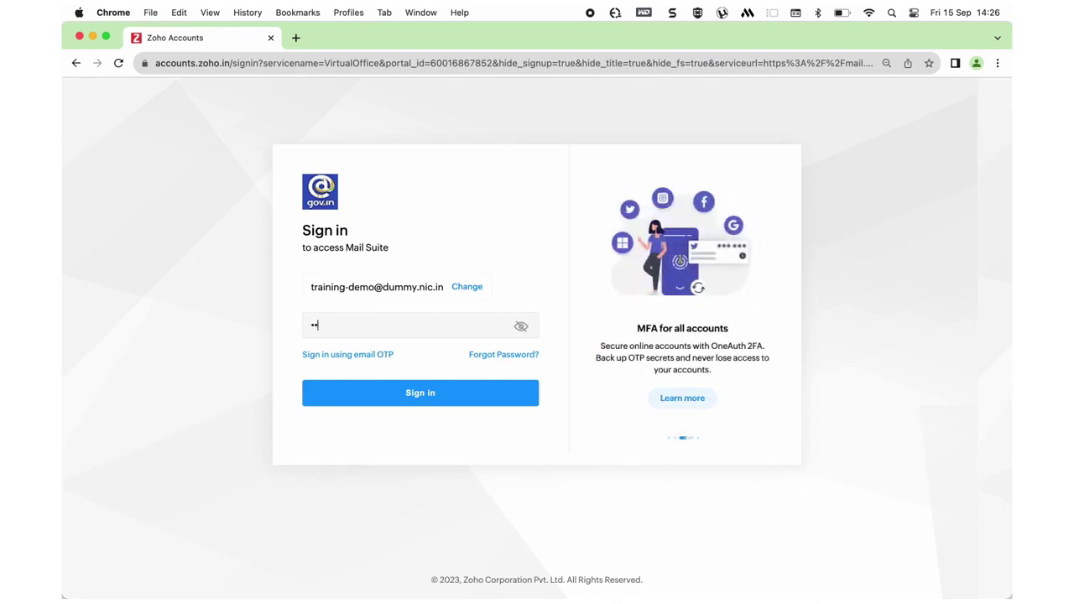
pyautogui.write('•••••')
pyautogui.press('Return')
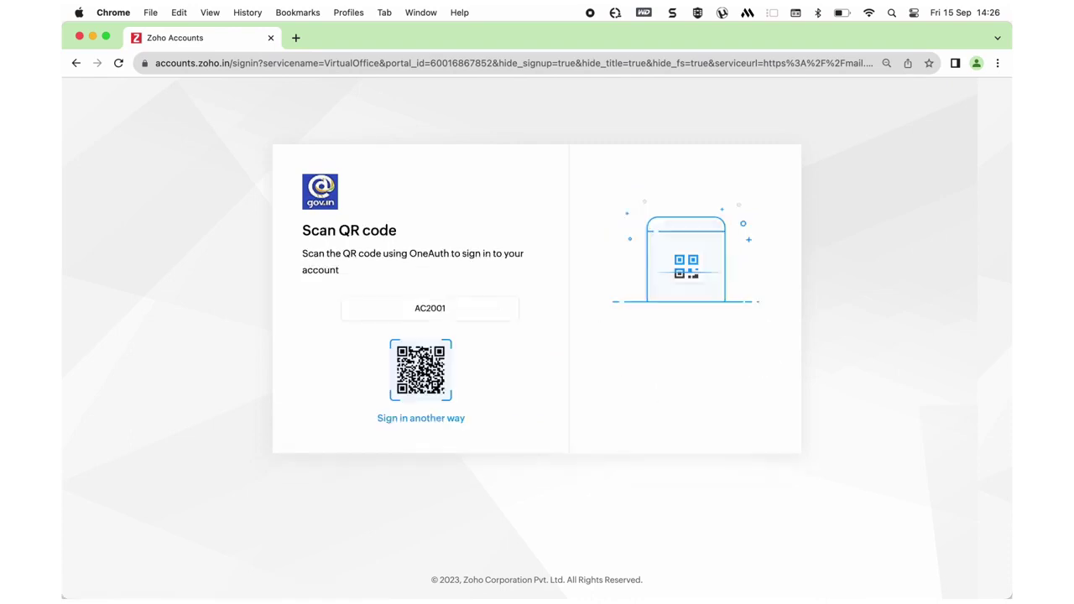
pyautogui.hotkey('ctrl', 'Right')
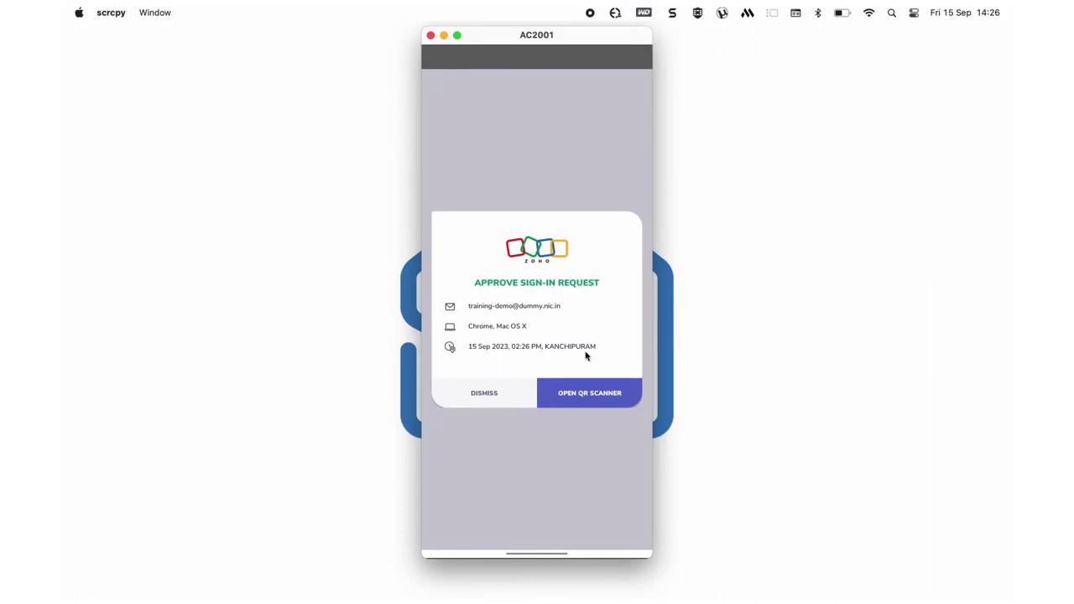
pyautogui.click(590, 394)
pyautogui.hotkey('ctrl', 'Left')
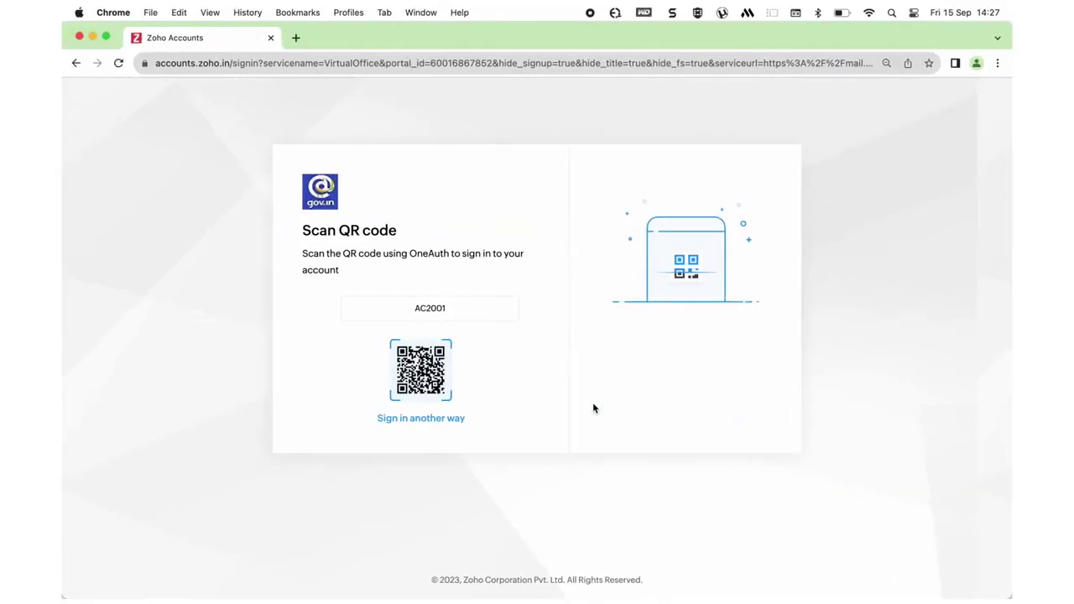
pyautogui.hotkey('ctrl', 'Right')
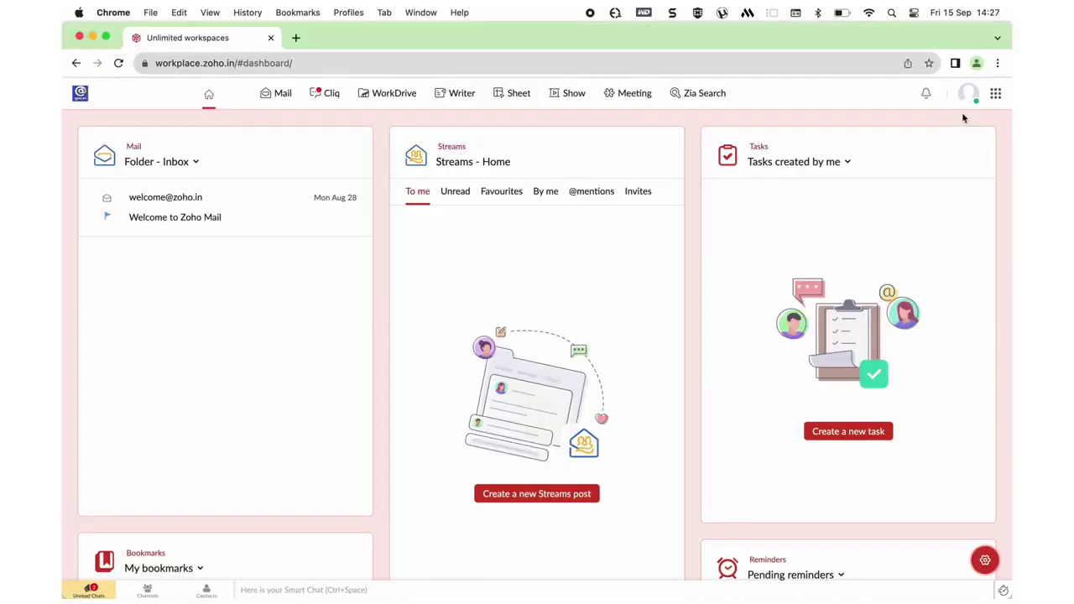
pyautogui.hotkey('ctrl', 'Right')
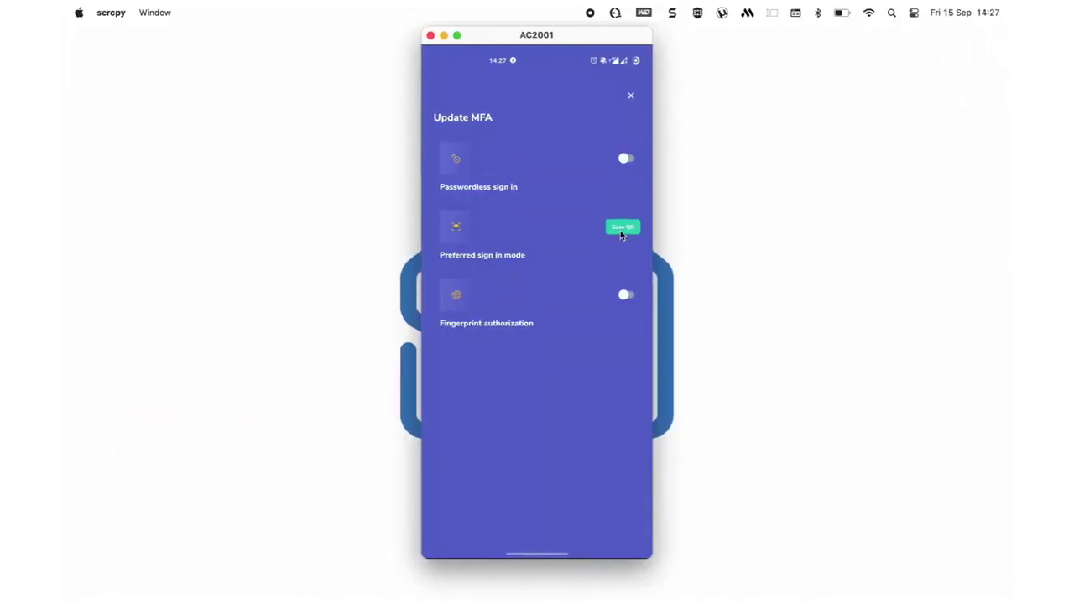
# - Set OneAuth's preferred sign-in mode to Enter a TOTP, save, then open the browser's profile panel
pyautogui.click(621, 228)
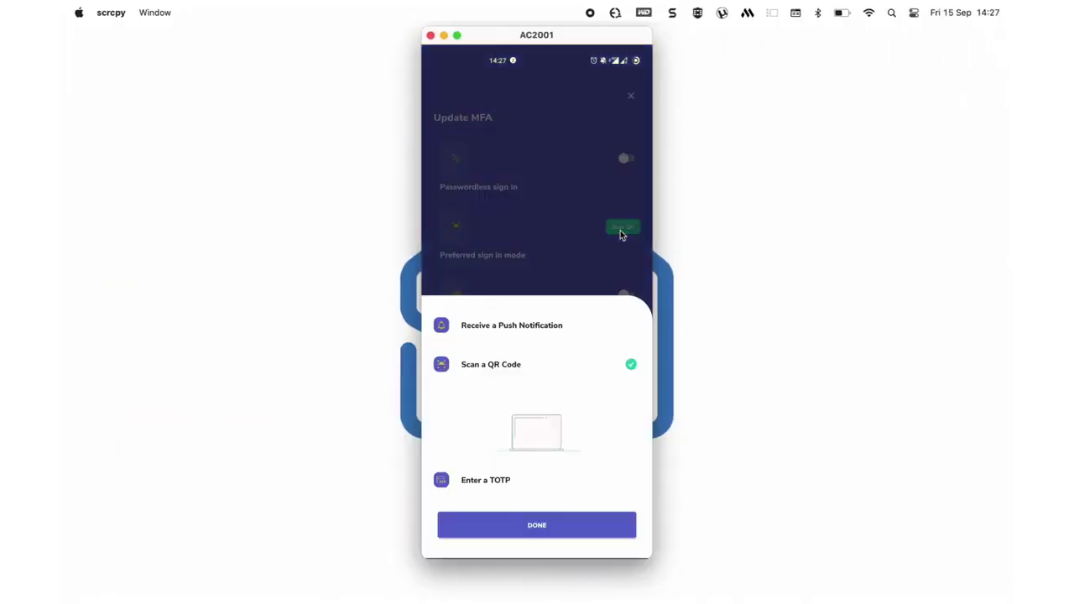
pyautogui.click(500, 481)
pyautogui.click(514, 524)
pyautogui.click(514, 525)
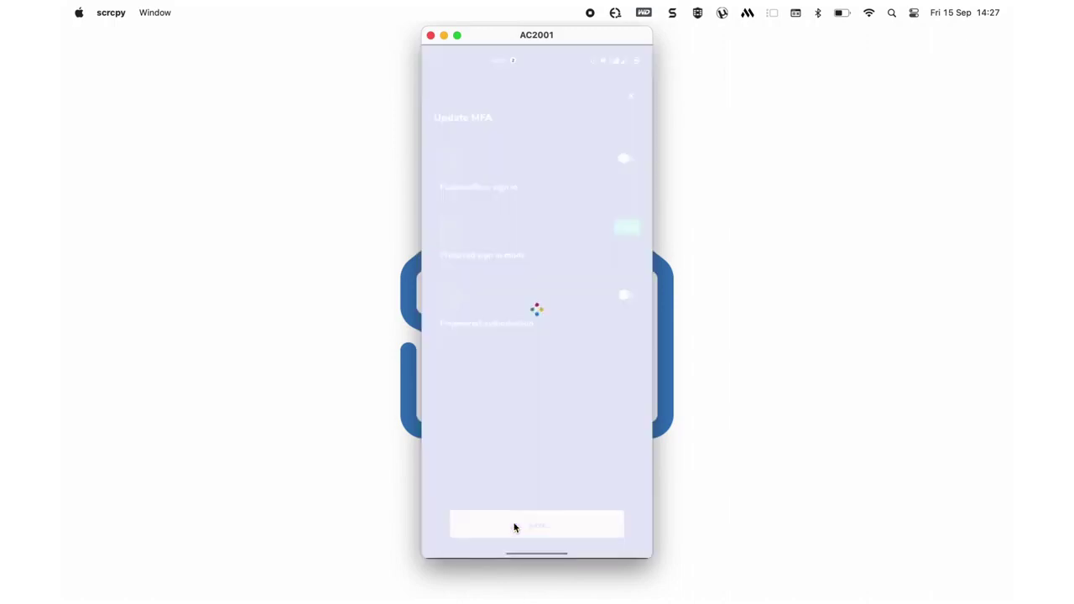
pyautogui.hotkey('ctrl', 'Left')
pyautogui.click(972, 96)
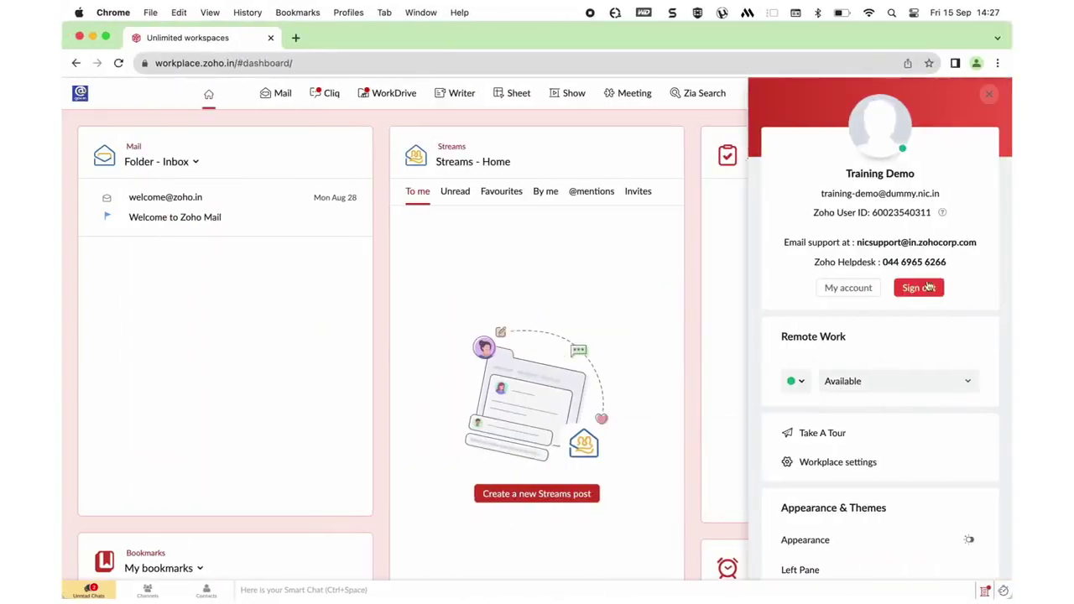
# - Sign out, then sign back in with the account e-mail and password
pyautogui.click(917, 288)
pyautogui.write('train')
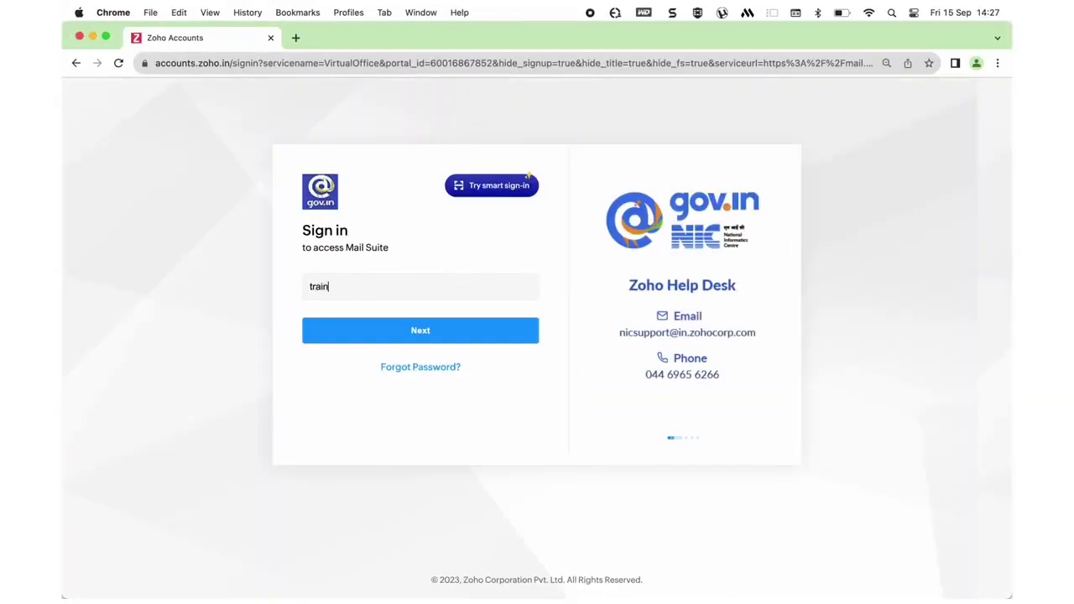
pyautogui.write('ing-demo@dummy.nic.in')
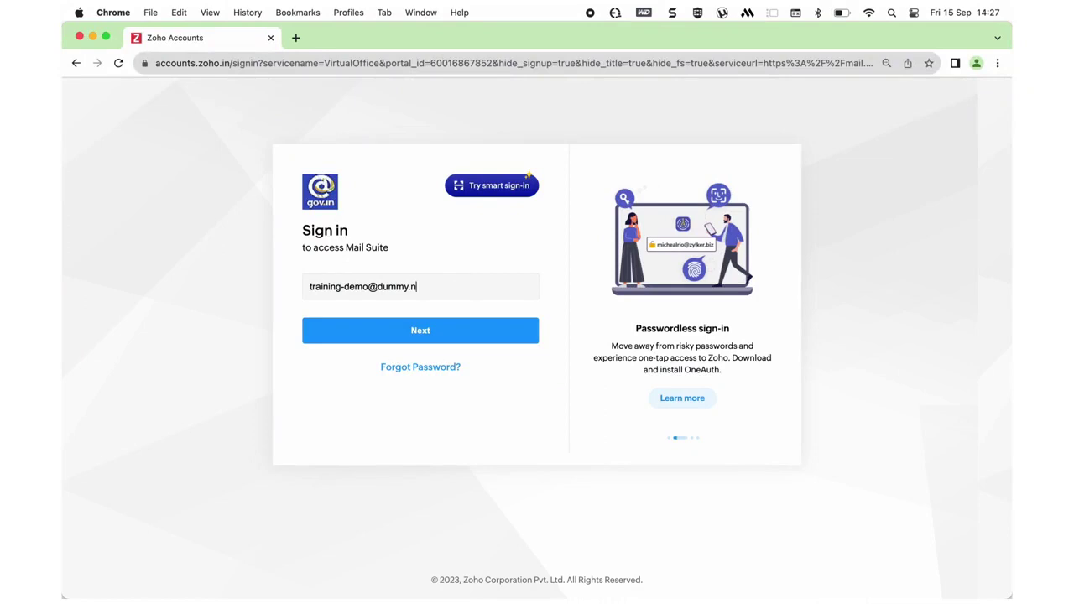
pyautogui.click(461, 334)
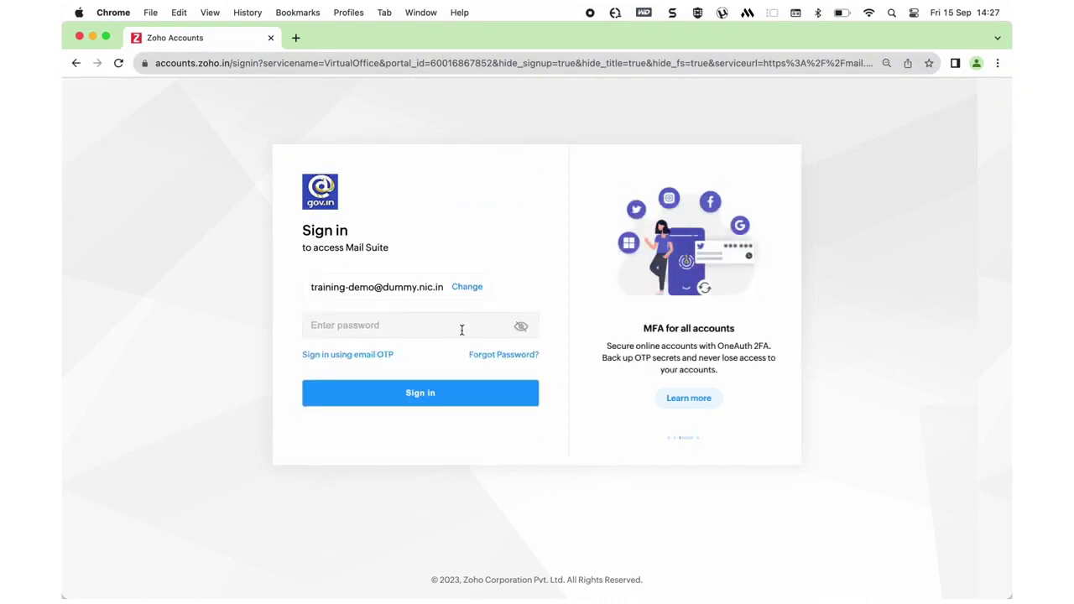
pyautogui.write('••••••••••••')
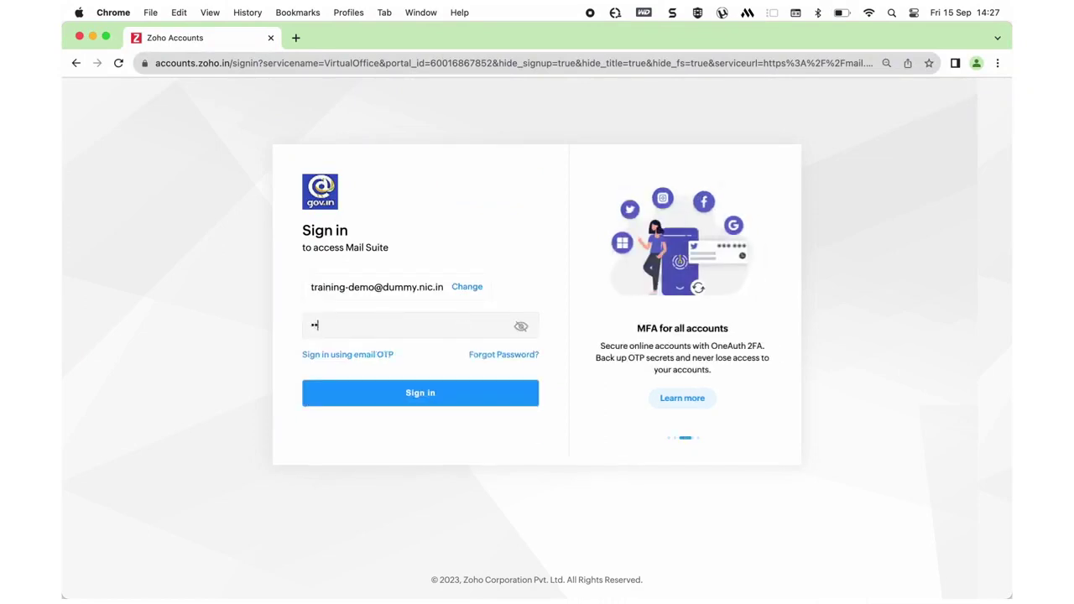
pyautogui.click(481, 399)
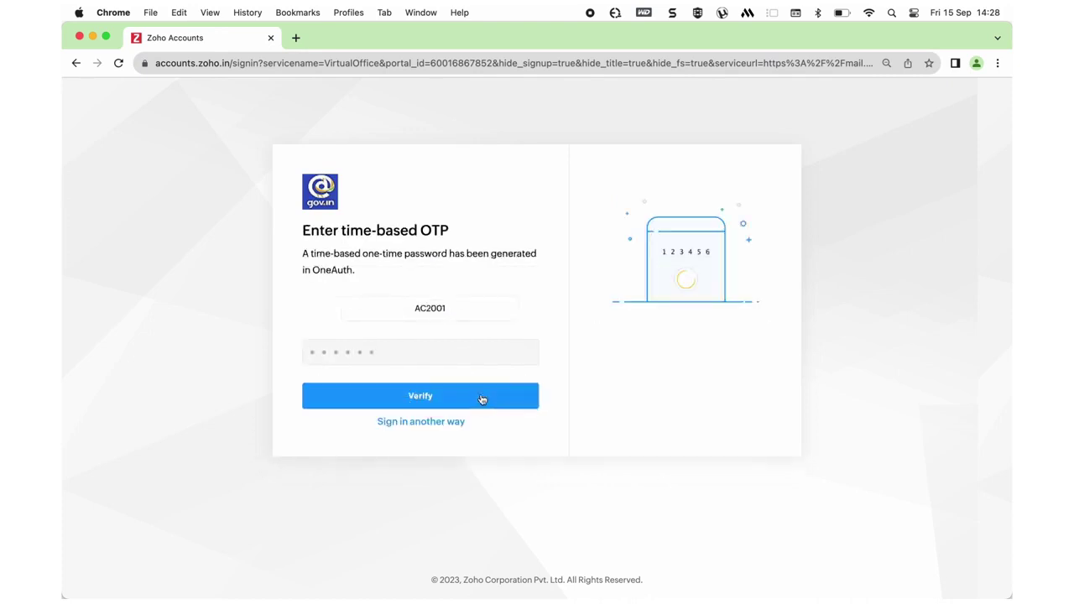
# - Enter the time-based OTP shown in OneAuth on the phone and verify it
pyautogui.hotkey('ctrl', 'Right')
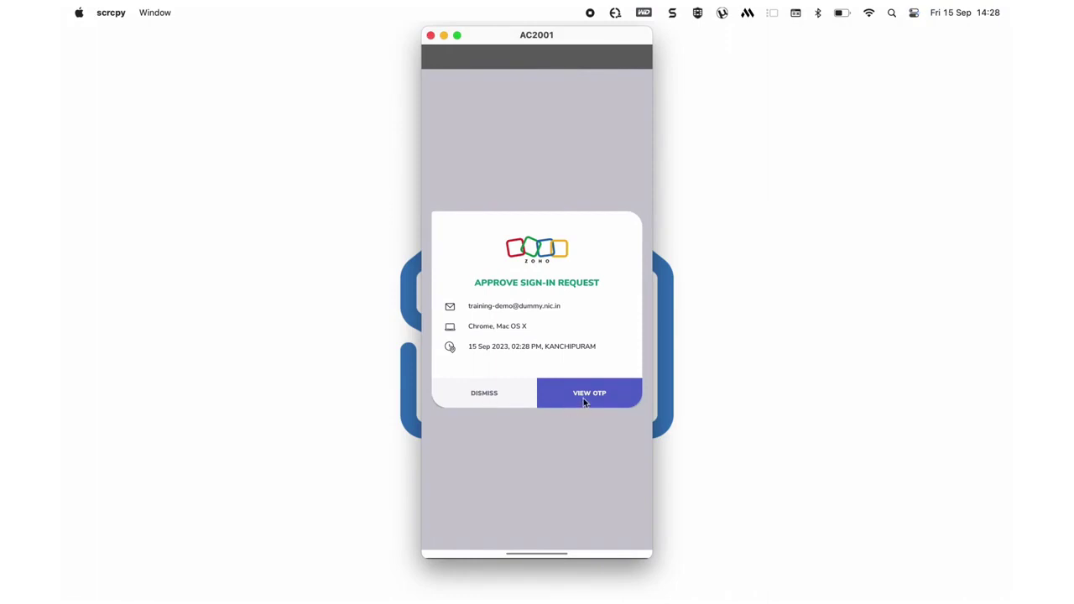
pyautogui.click(583, 398)
pyautogui.hotkey('ctrl', 'Left')
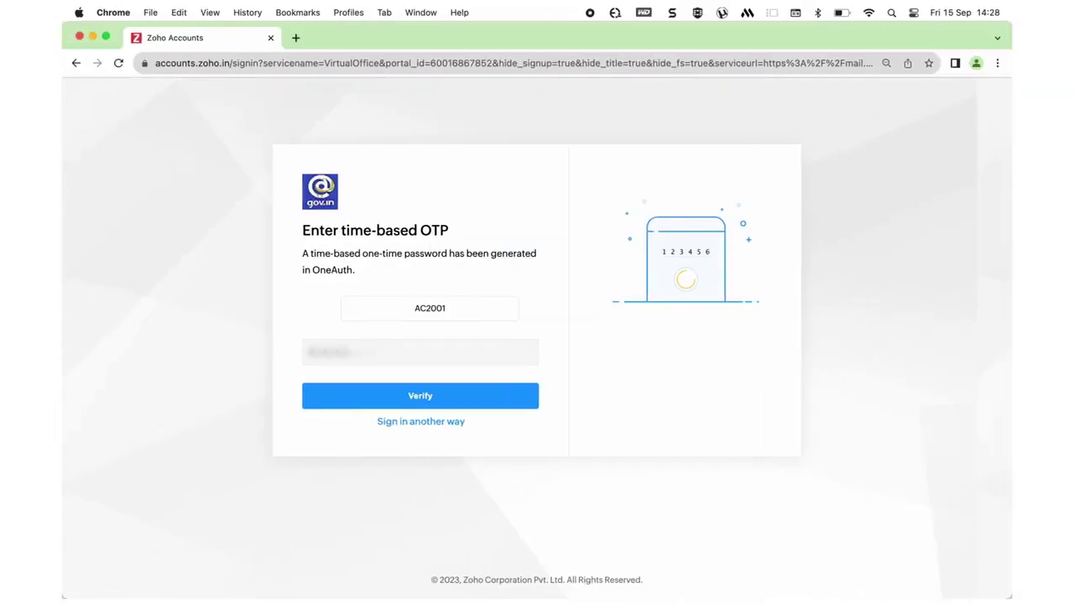
pyautogui.click(530, 396)
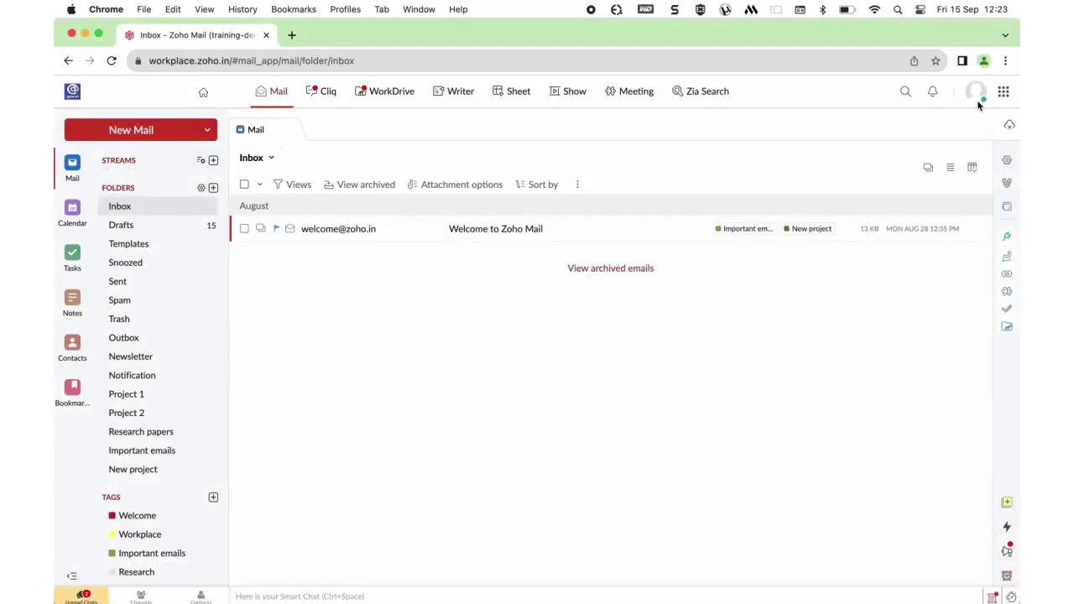
# - Open My account from the avatar, review the e-mail addresses, and cancel the Add Email Address form
pyautogui.click(976, 94)
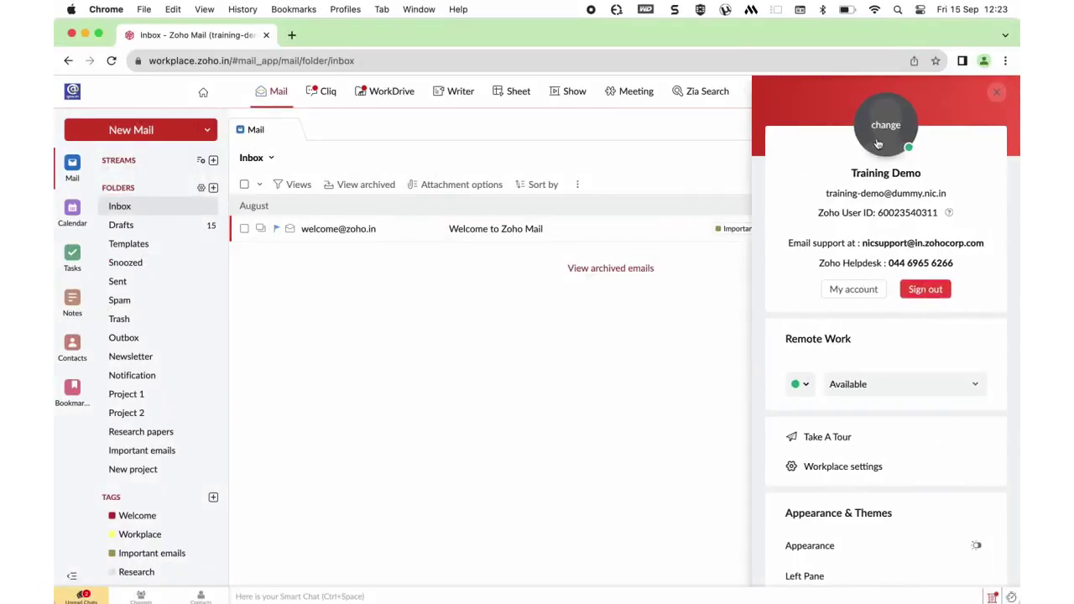
pyautogui.click(870, 293)
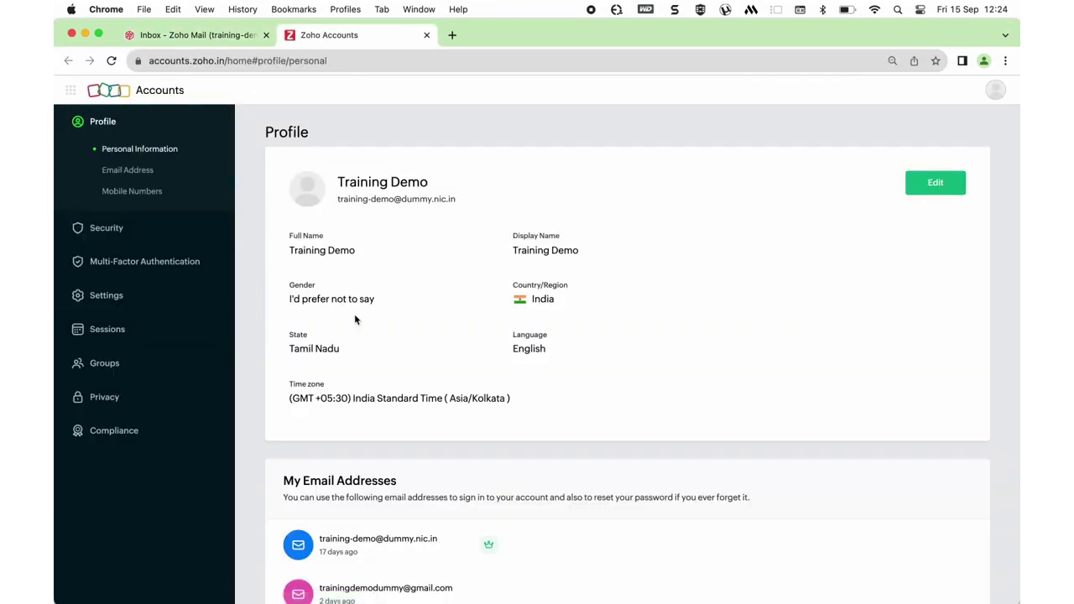
pyautogui.scroll(-6, 354, 314)
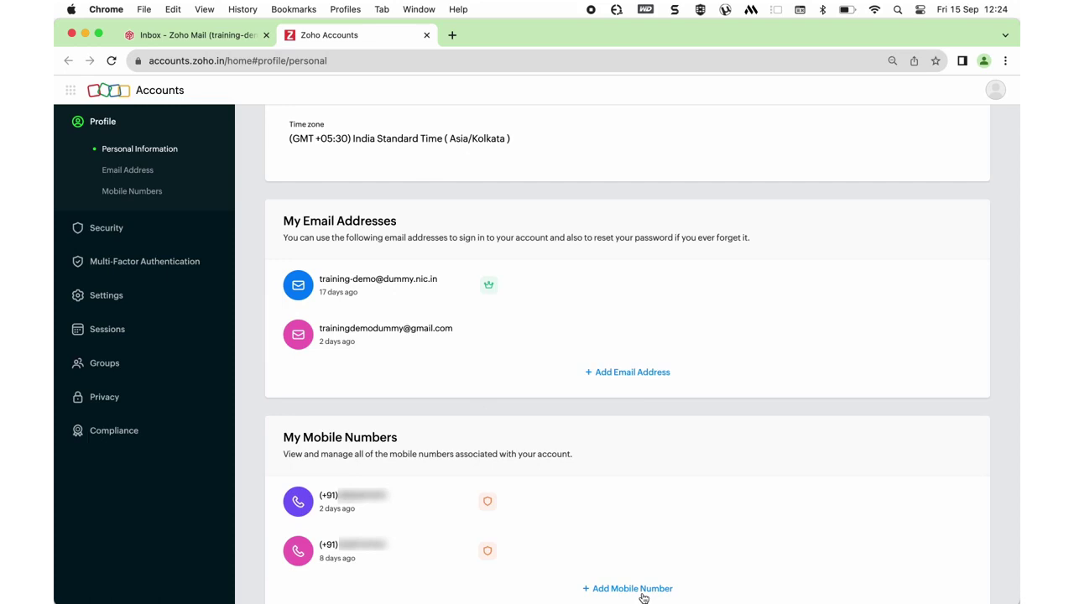
pyautogui.click(622, 374)
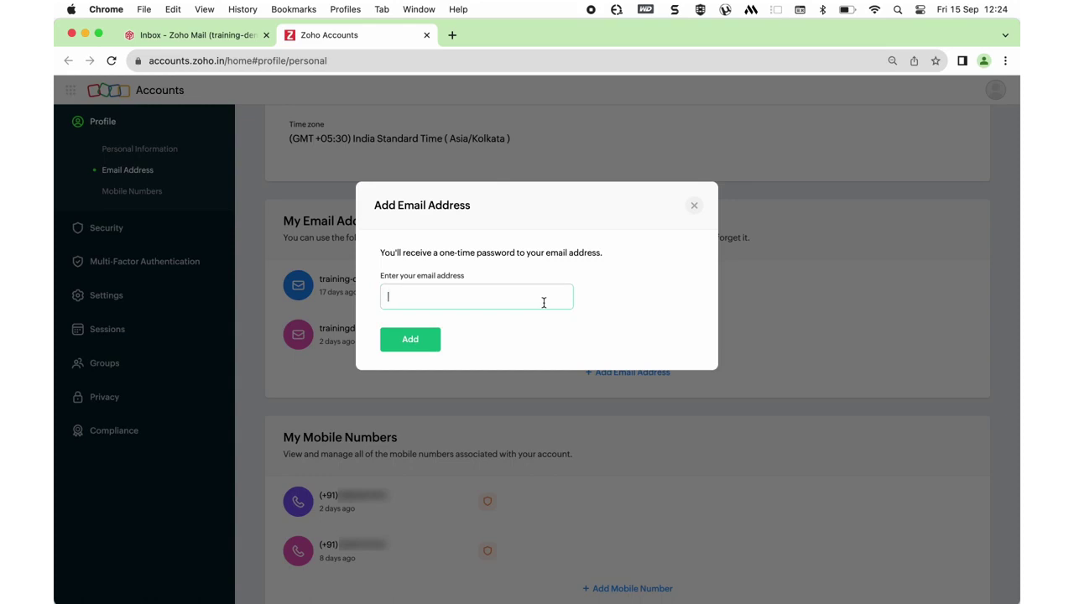
pyautogui.click(694, 205)
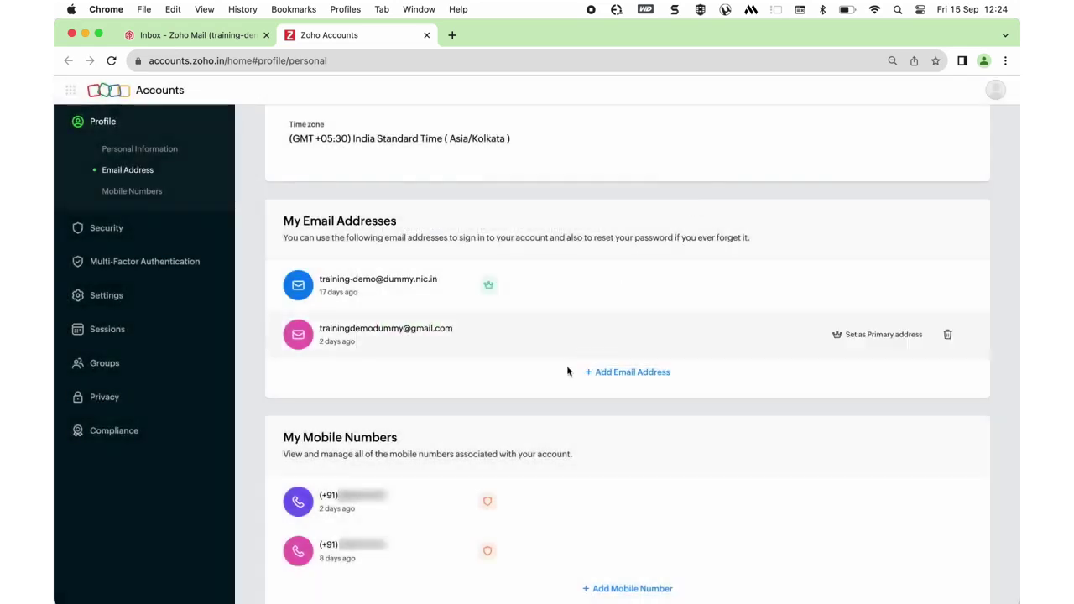
pyautogui.scroll(-1, 556, 382)
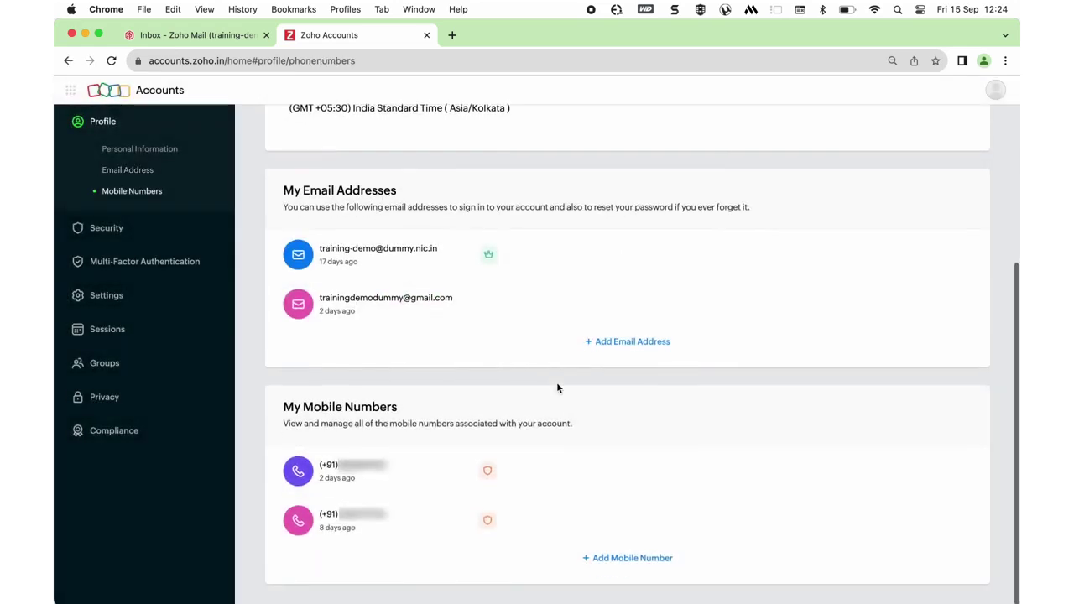
pyautogui.click(621, 562)
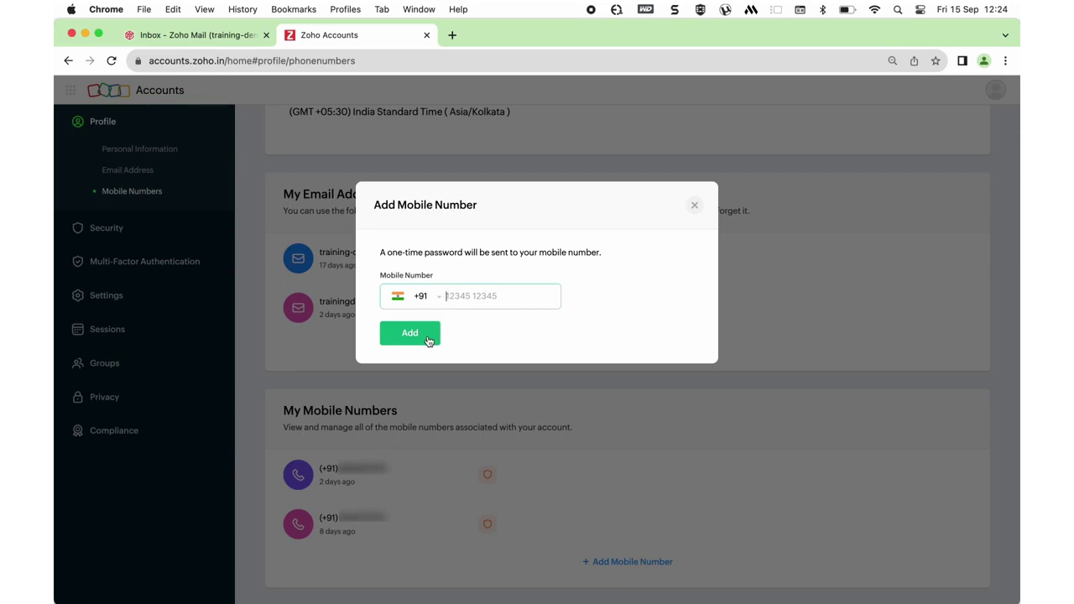
pyautogui.click(697, 206)
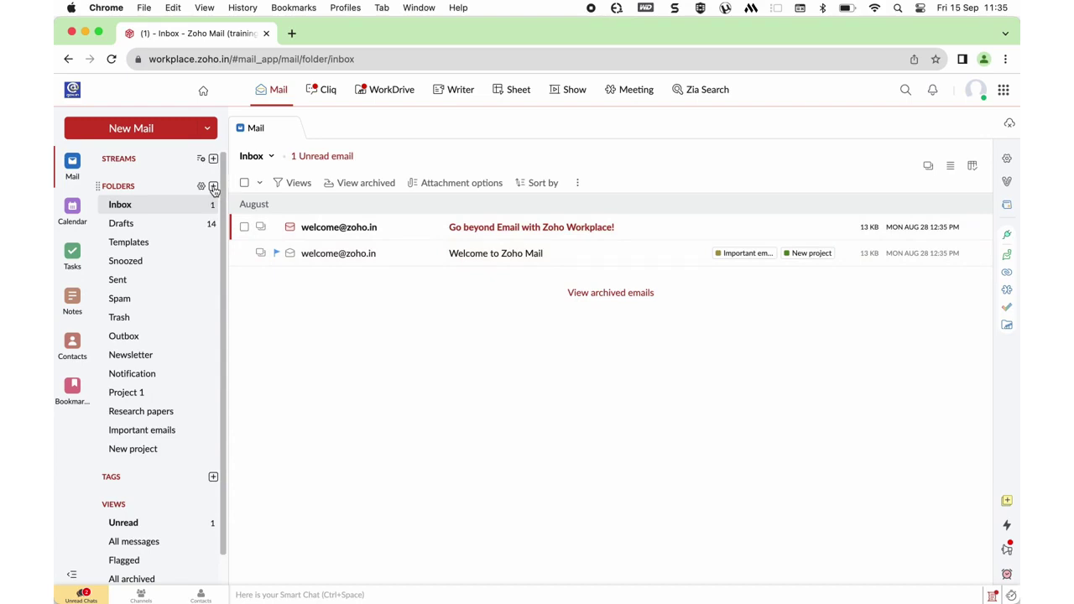
# - Create a folder named Project 2 and drag it to sit just below Project 1
pyautogui.click(213, 187)
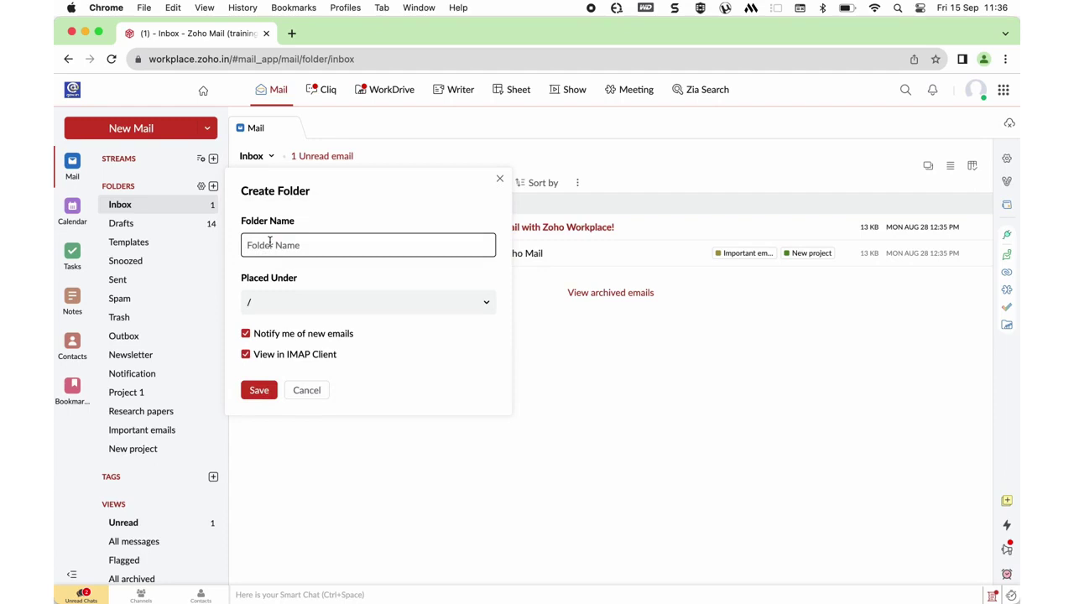
pyautogui.write('Project 2')
pyautogui.click(268, 390)
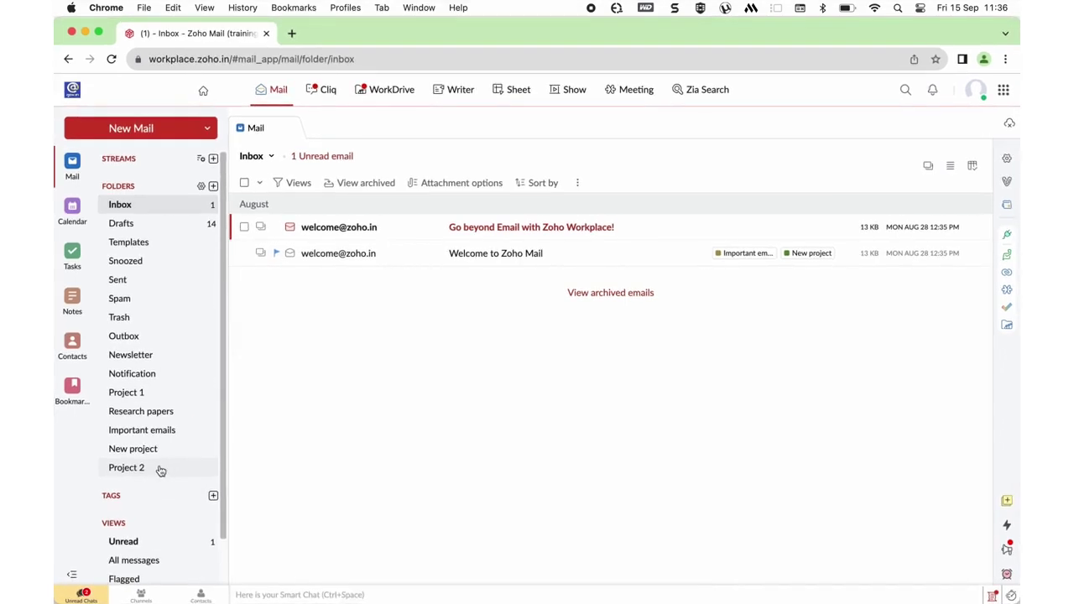
pyautogui.moveTo(160, 470); pyautogui.dragTo(157, 406)
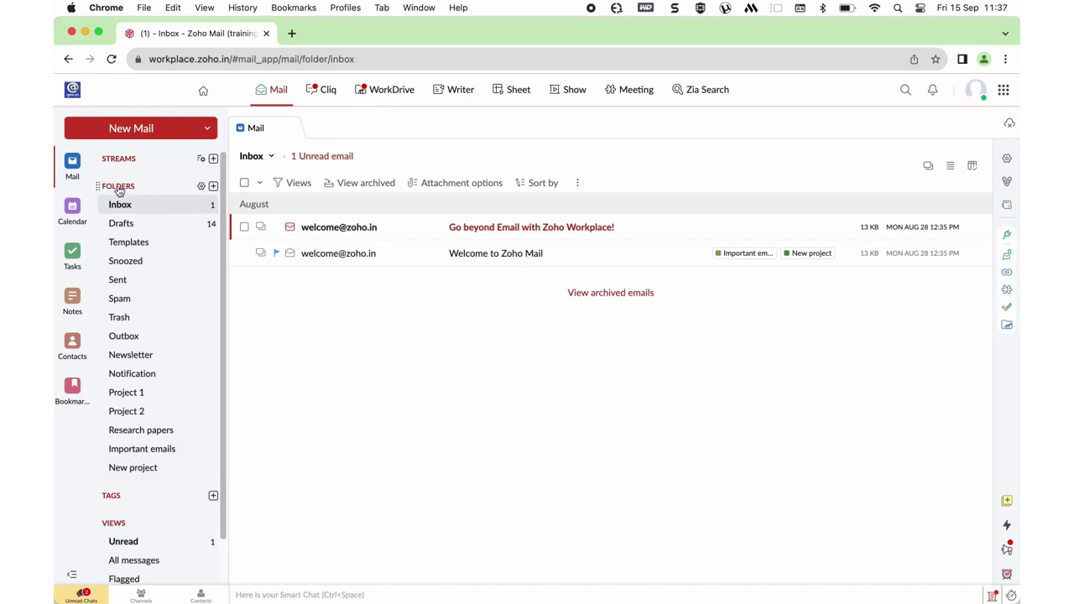
# - Collapse the Folders and Views sidebar sections, then expand Views, Tags and Folders again
pyautogui.click(126, 187)
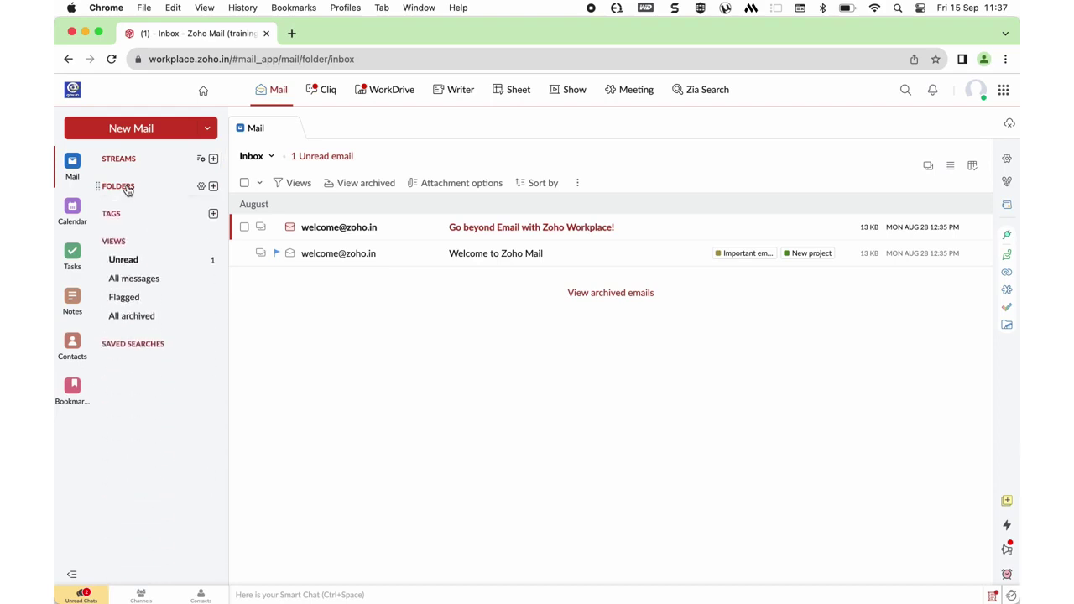
pyautogui.click(114, 240)
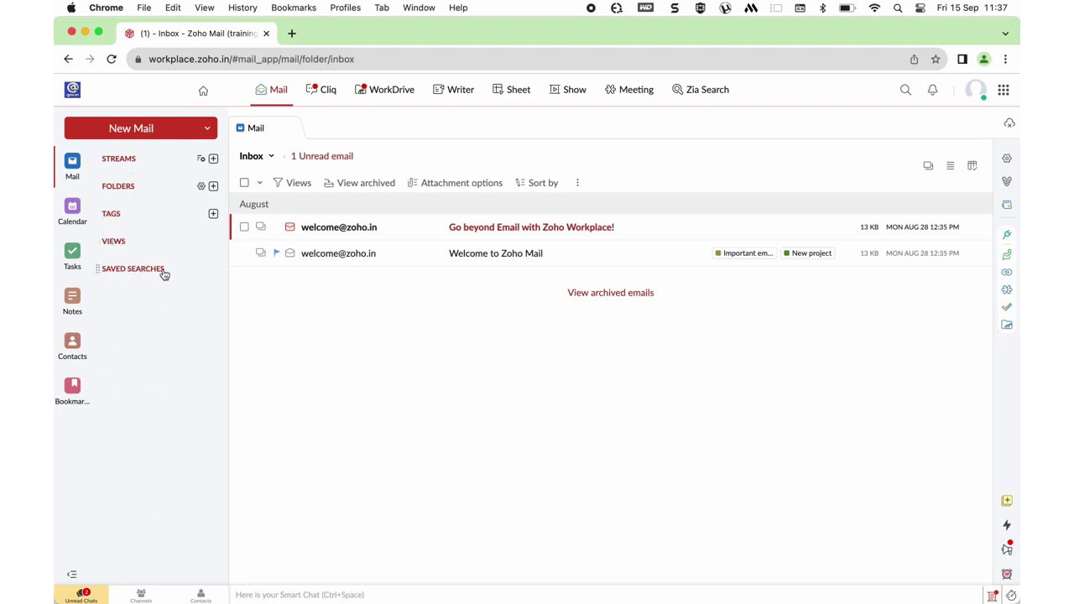
pyautogui.click(113, 243)
pyautogui.click(112, 214)
pyautogui.click(122, 187)
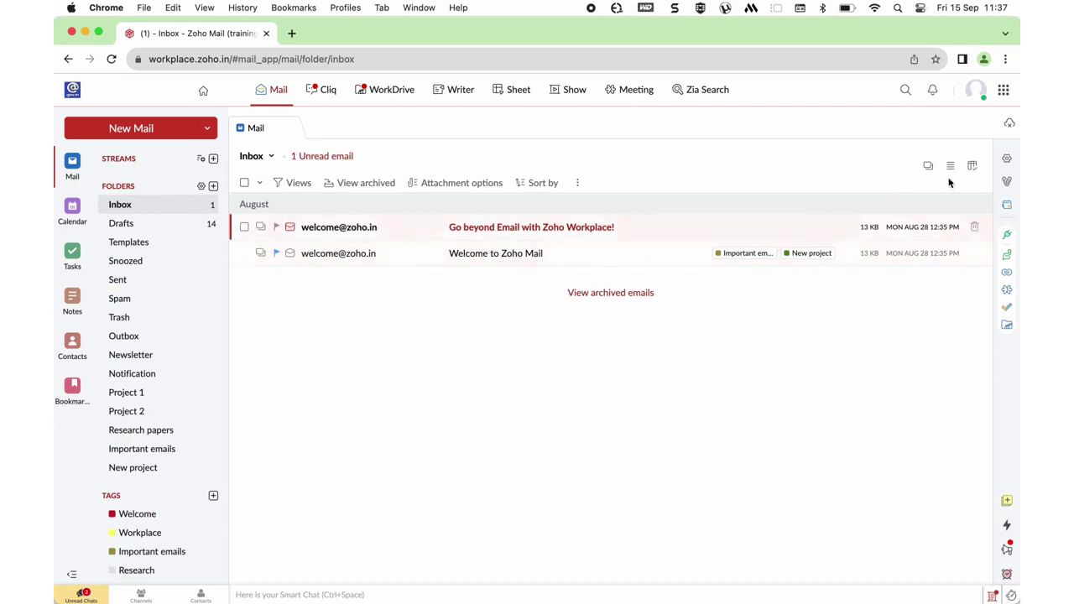
# - In System settings, set Land me in to Mail and Inbox, then close settings
pyautogui.click(1009, 159)
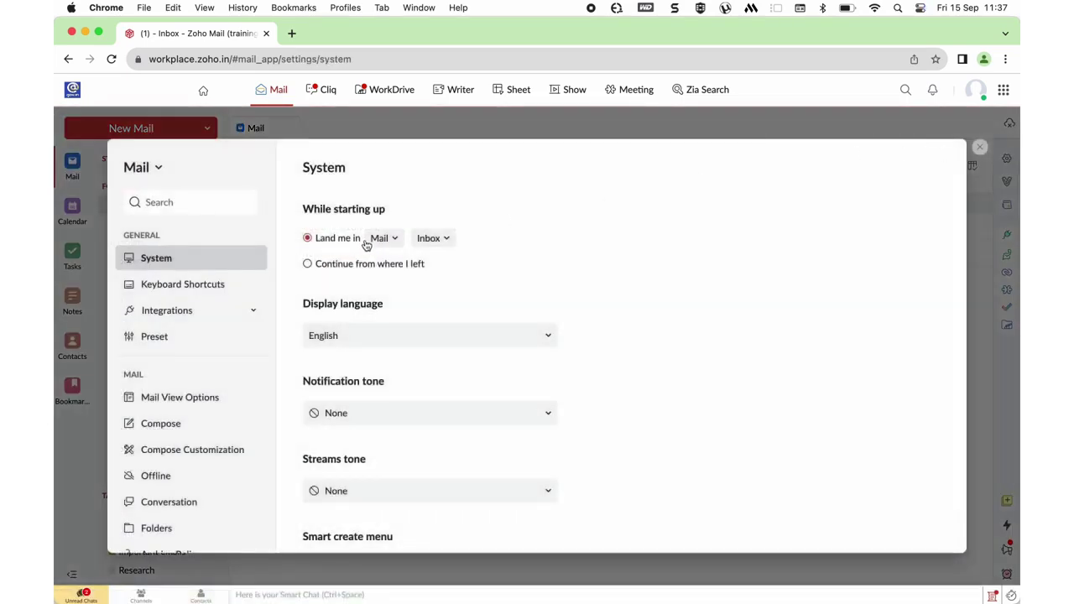
pyautogui.click(393, 243)
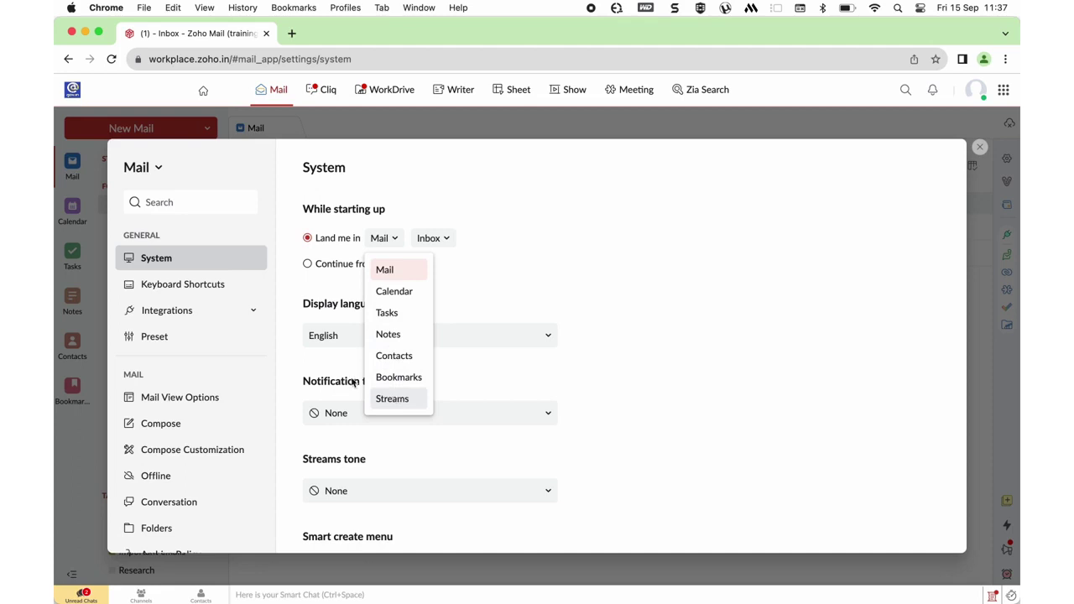
pyautogui.click(389, 272)
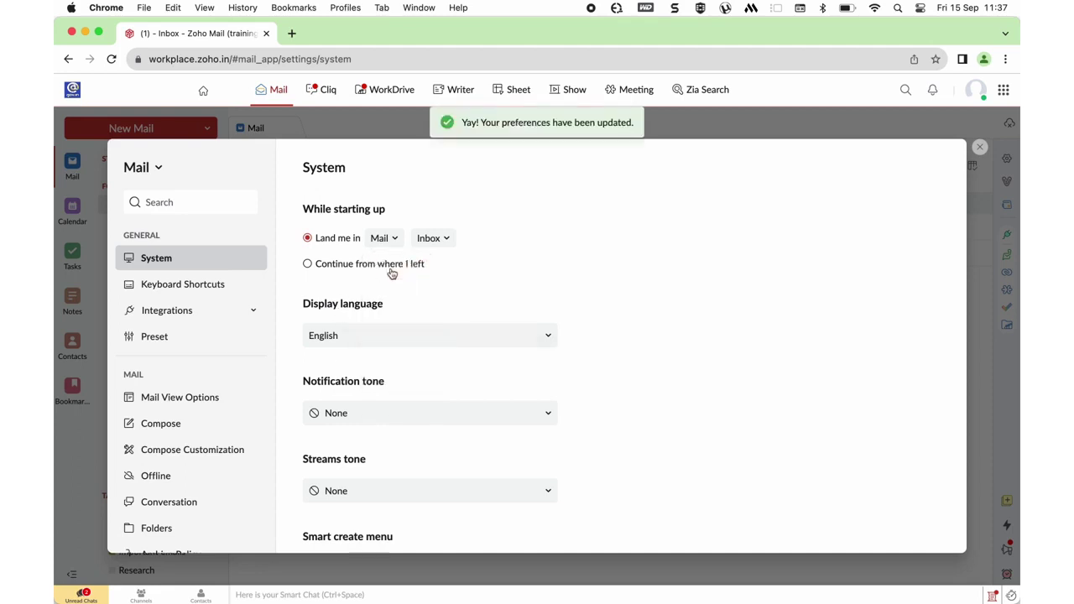
pyautogui.click(443, 238)
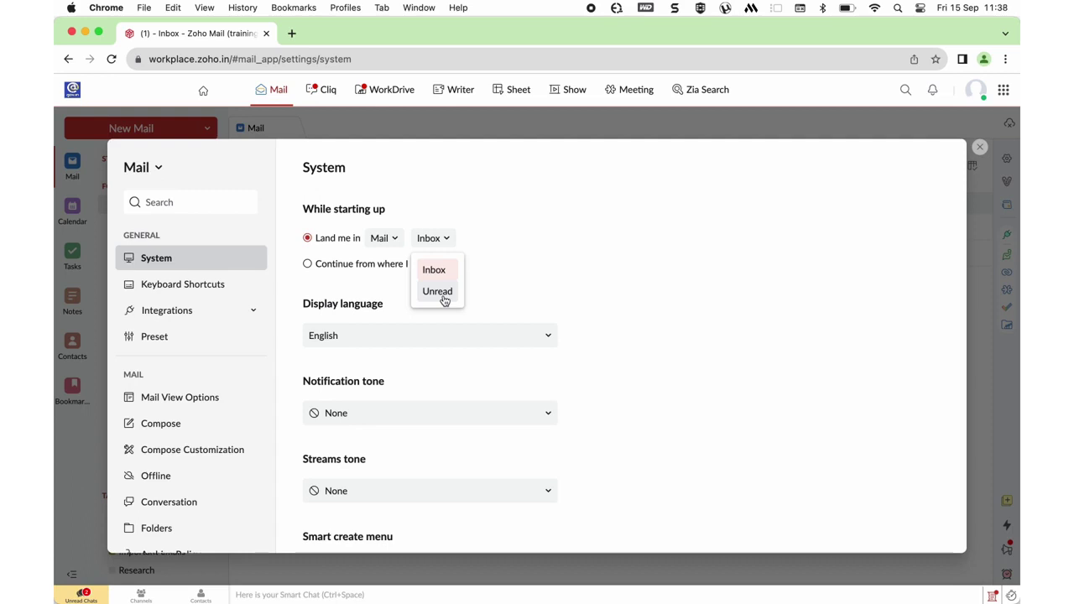
pyautogui.click(440, 275)
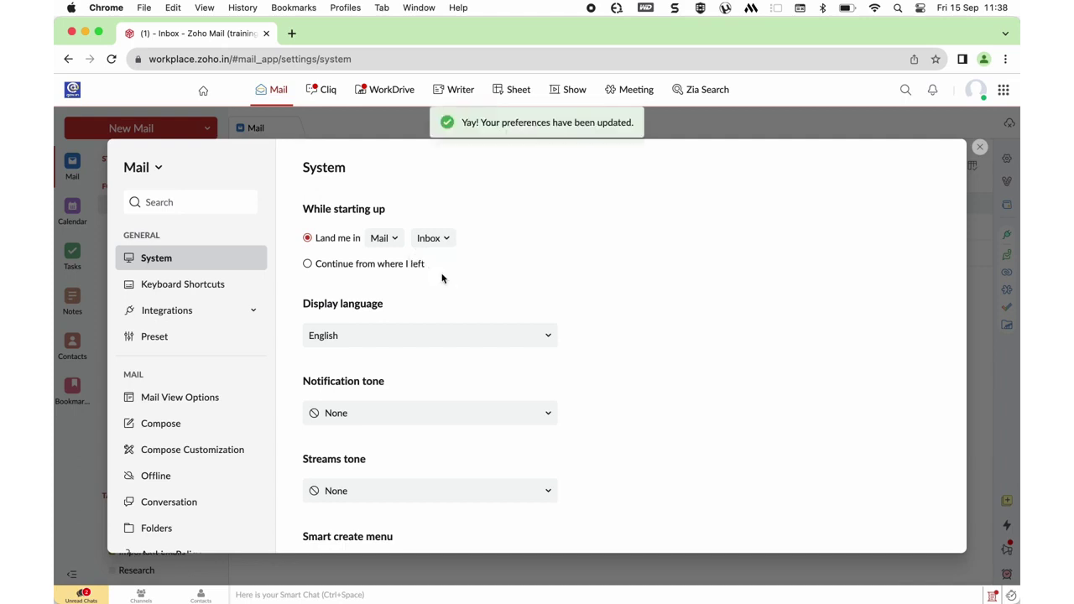
pyautogui.click(979, 148)
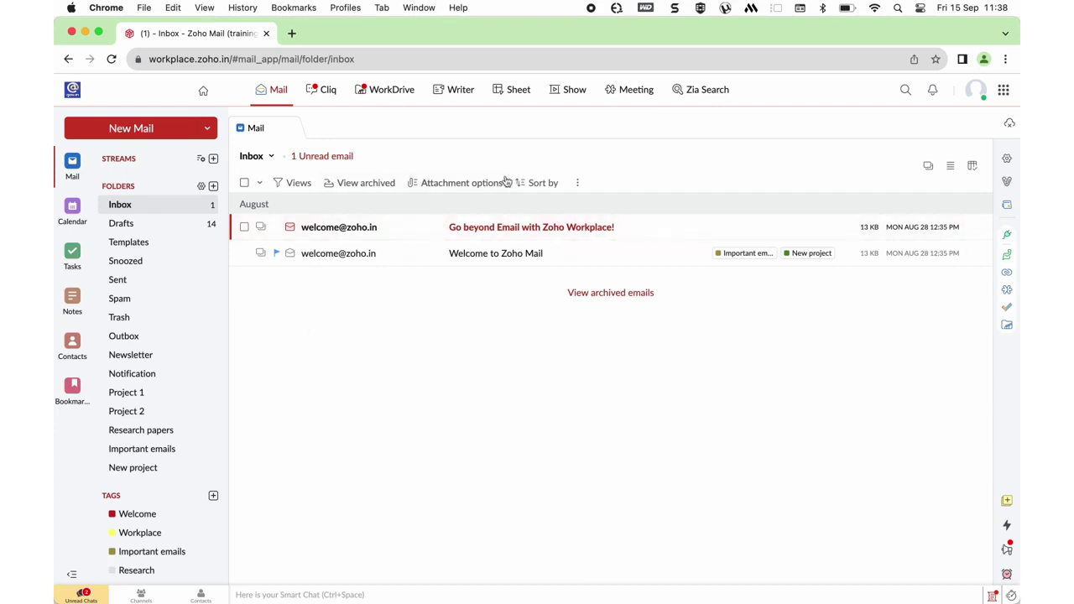
# - Open the Welcome to Zoho Mail email in its own tab and bring up Settings
pyautogui.click(487, 265)
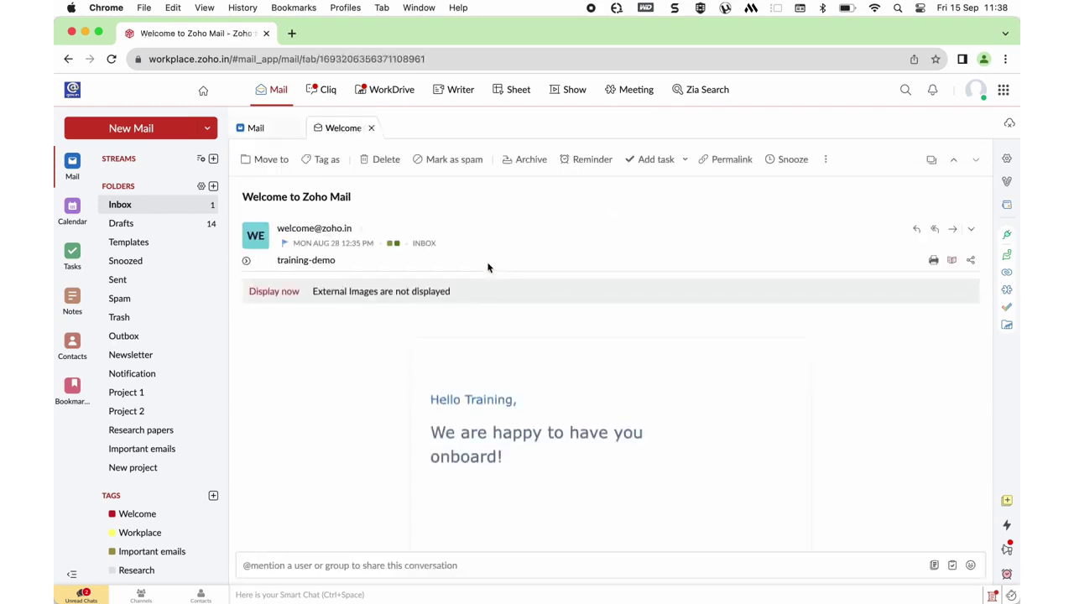
pyautogui.click(1009, 161)
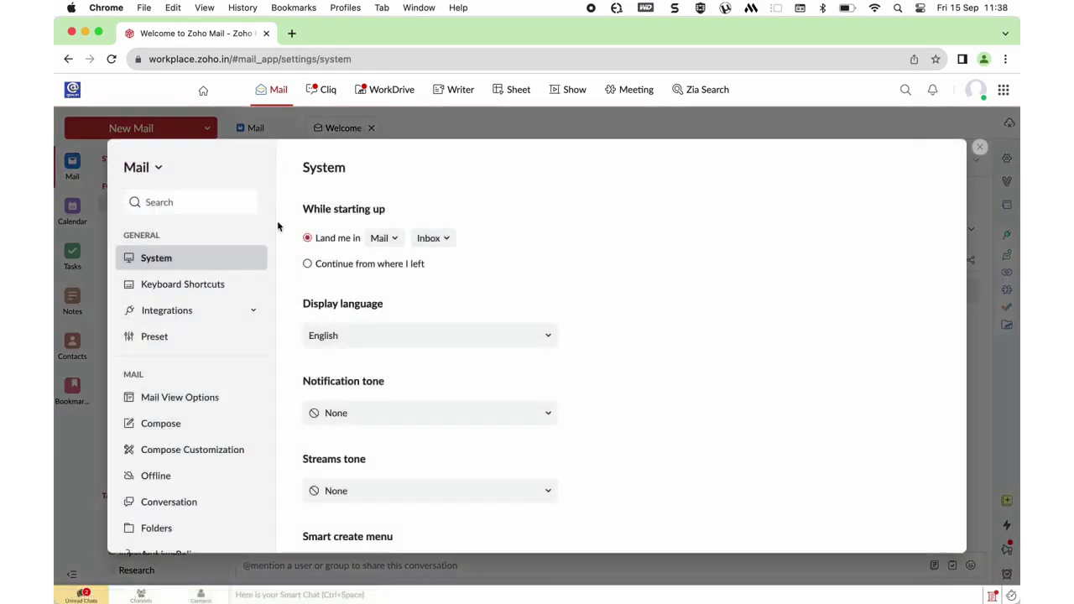
# - Check that Mail View Options has Open message in set to New tab, then close settings
pyautogui.click(224, 402)
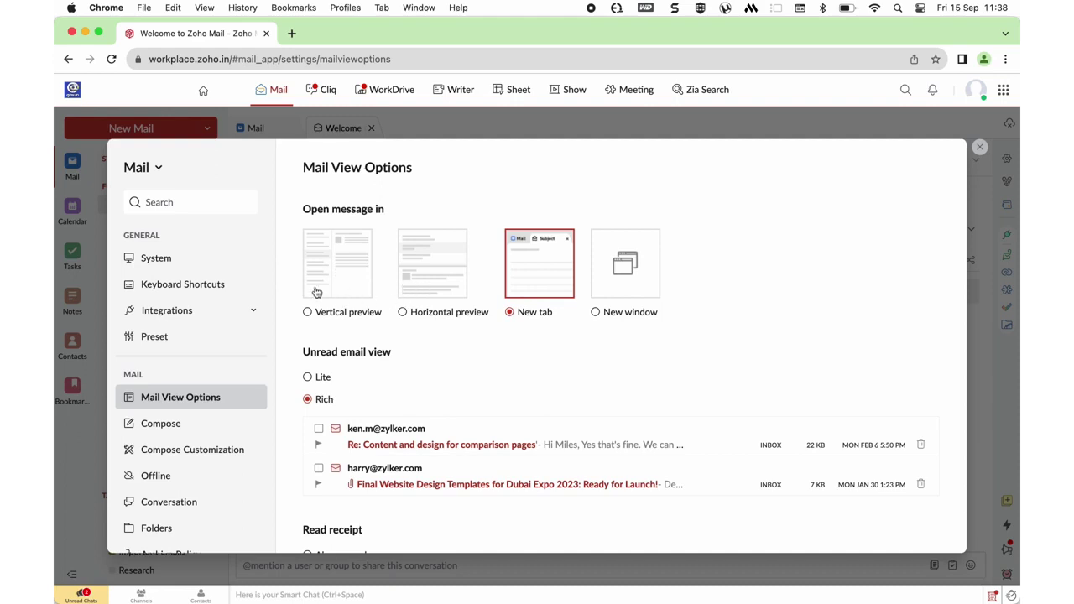
pyautogui.click(979, 148)
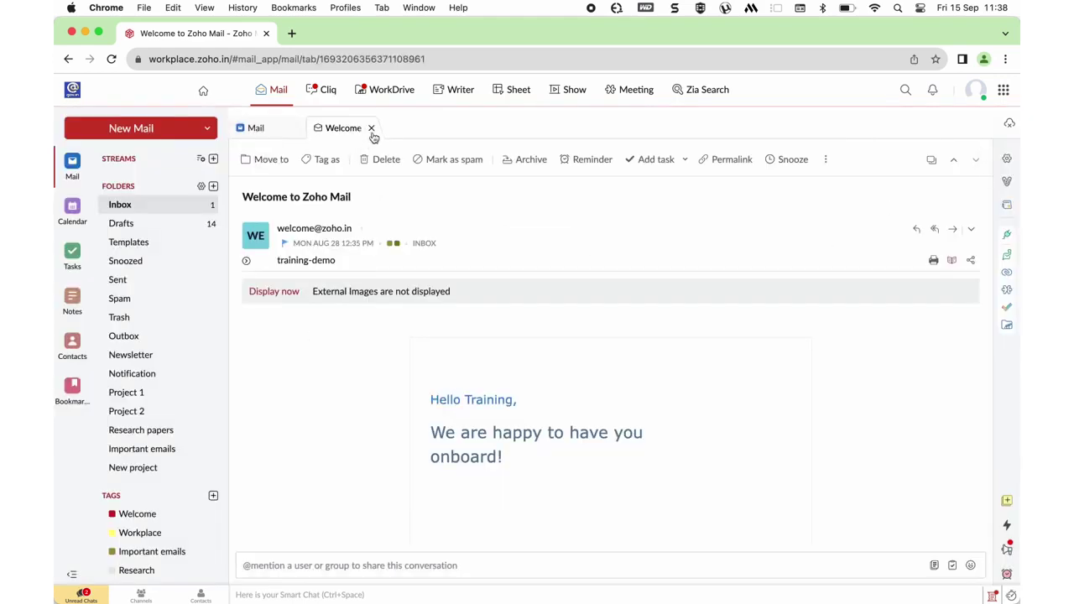
# - Close the Welcome tab, flag 'Go beyond Email with Zoho Workplace!' red, and apply a new pink Project 2 tag
pyautogui.click(371, 129)
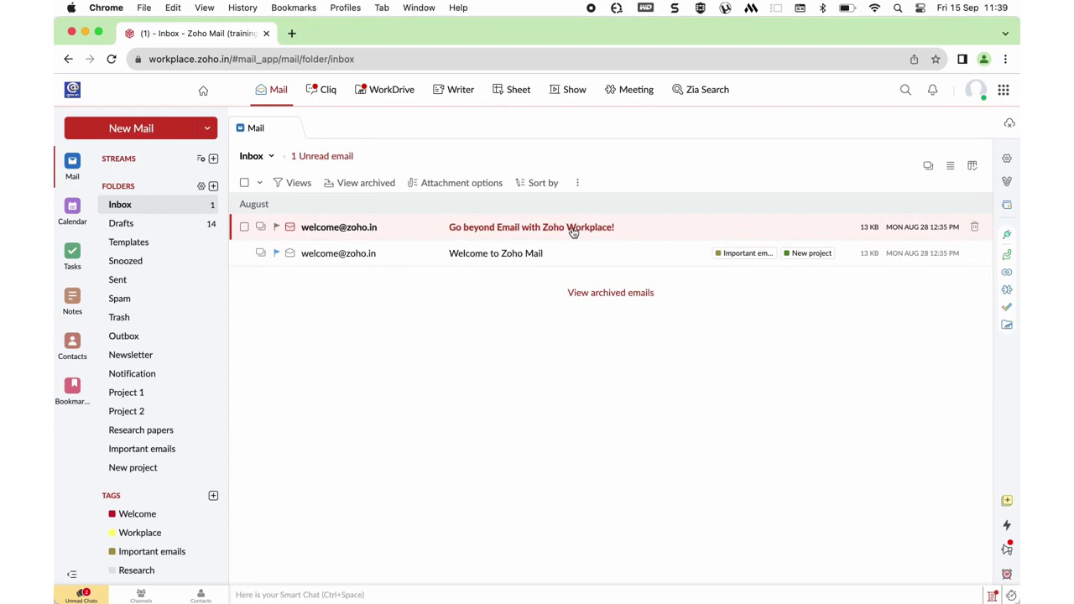
pyautogui.click(277, 228)
pyautogui.moveTo(277, 229)
pyautogui.click(243, 228)
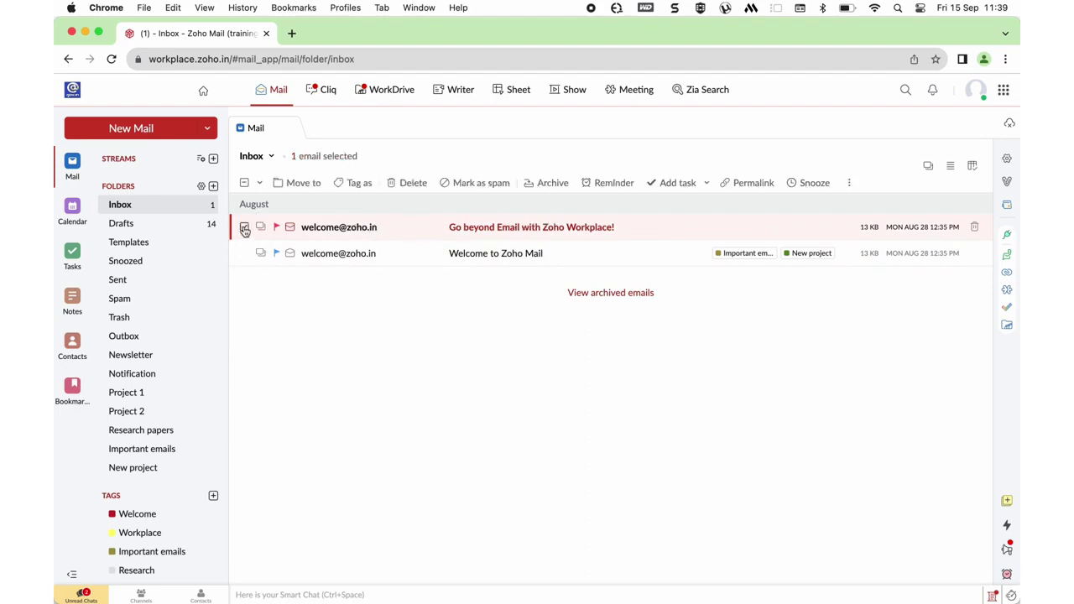
pyautogui.click(349, 179)
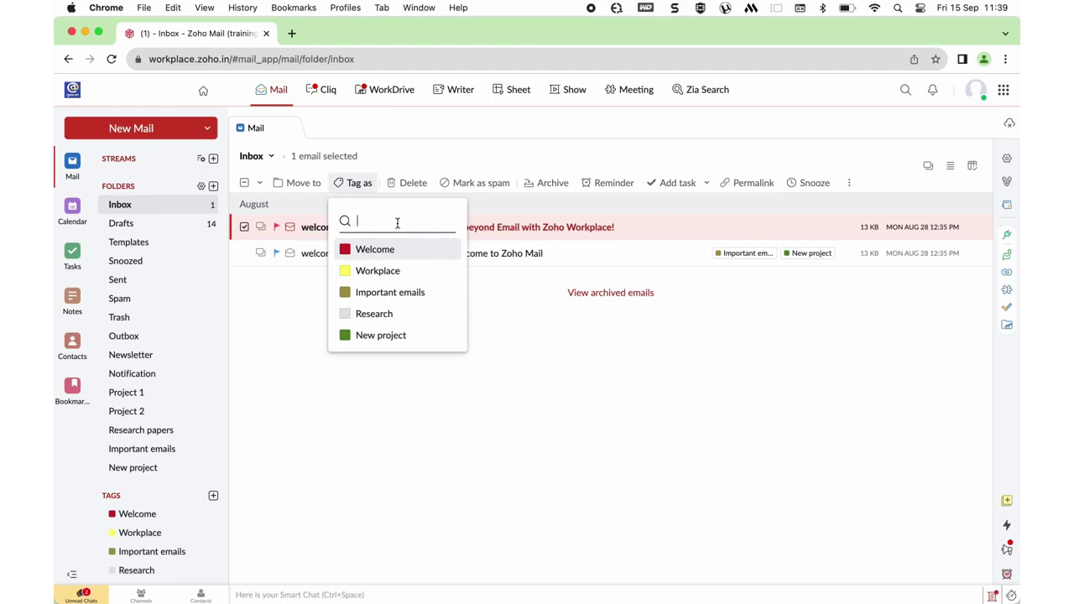
pyautogui.write('Project 2')
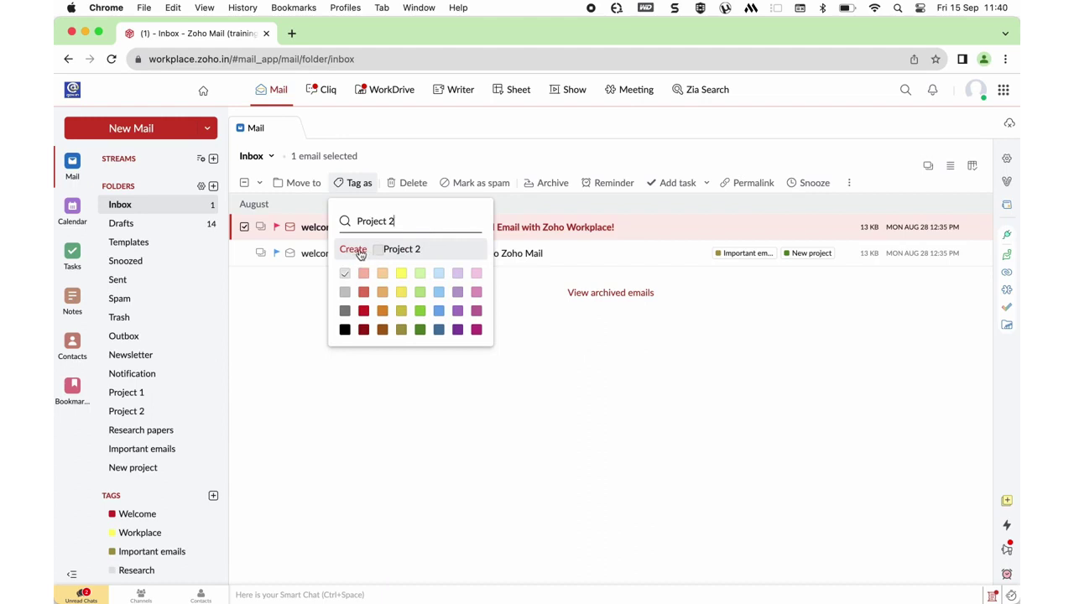
pyautogui.click(475, 274)
pyautogui.click(353, 250)
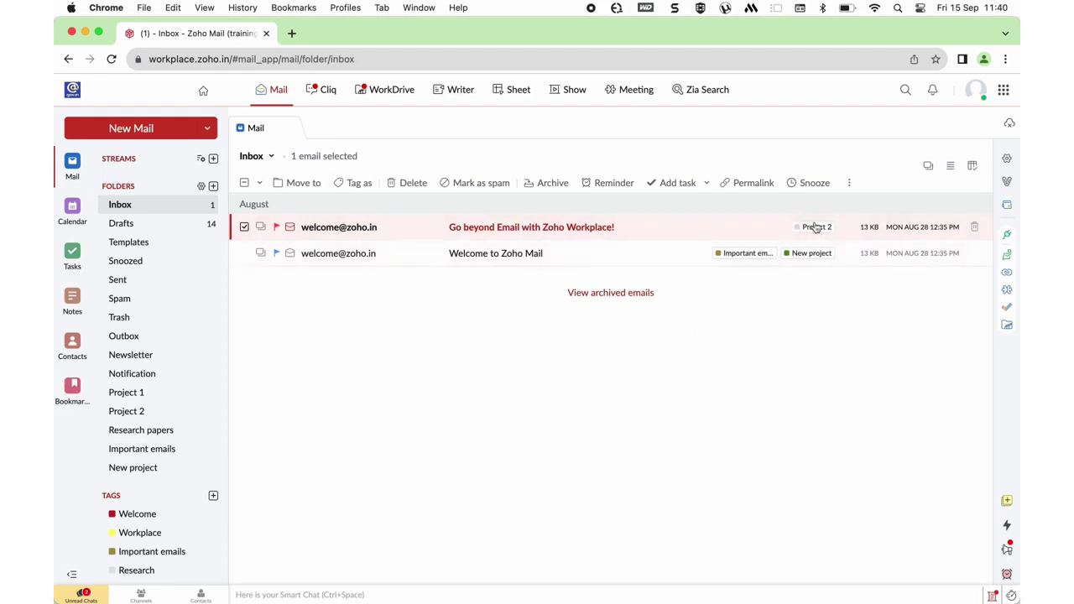
pyautogui.click(244, 228)
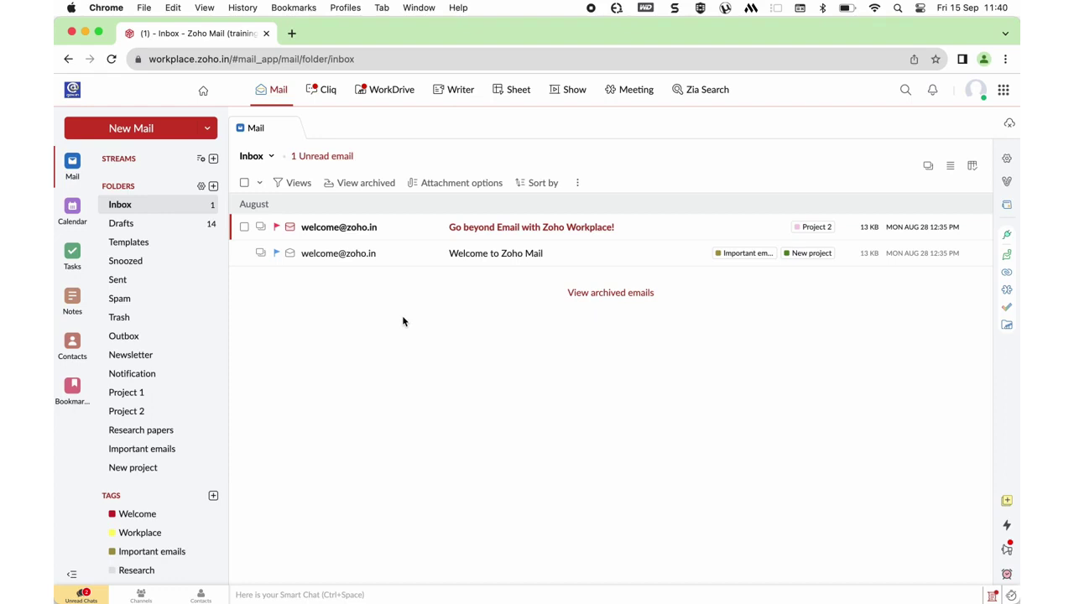
# - Filter the inbox to unread emails, then to flagged emails, clearing each filter afterwards
pyautogui.click(297, 187)
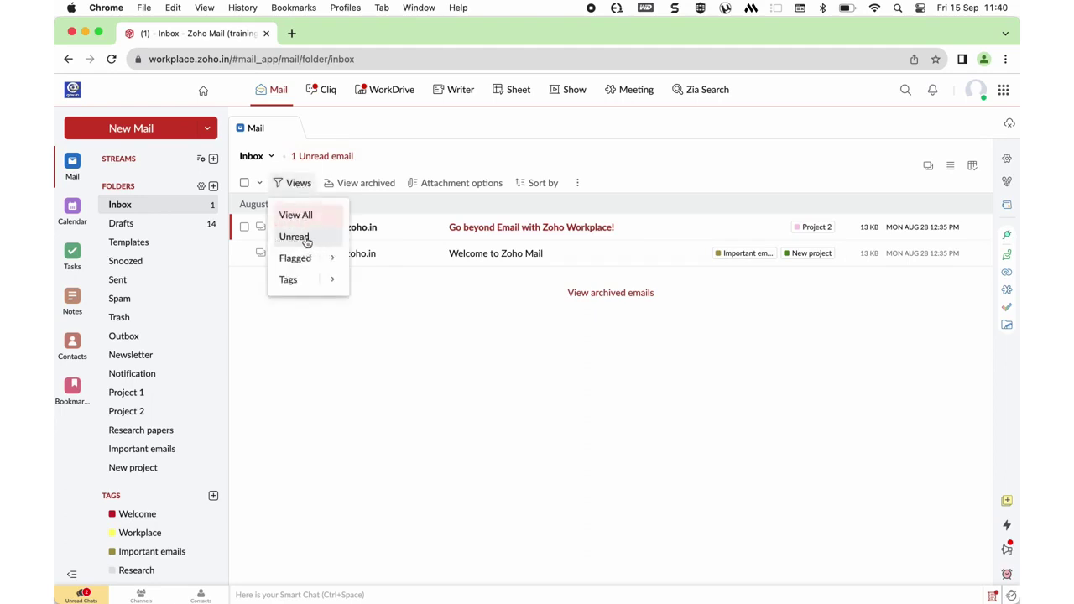
pyautogui.click(307, 241)
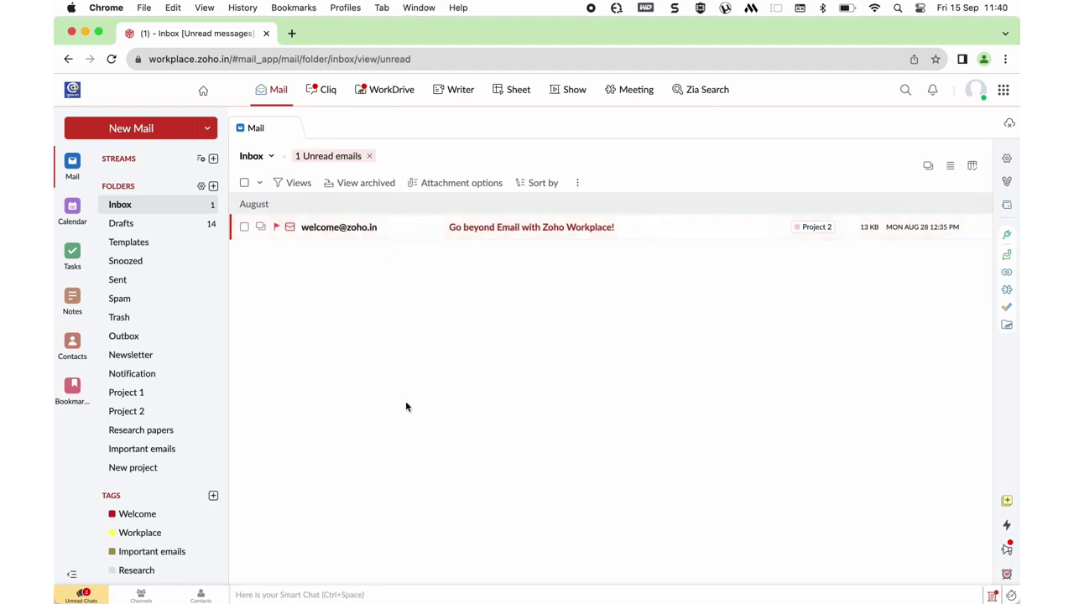
pyautogui.click(369, 156)
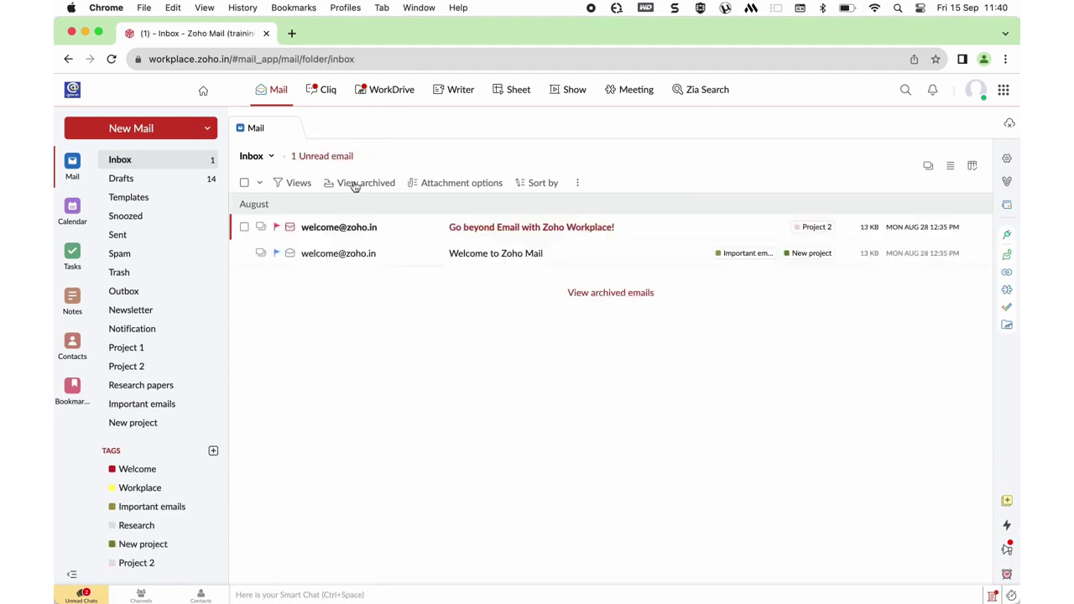
pyautogui.click(298, 183)
pyautogui.moveTo(328, 259)
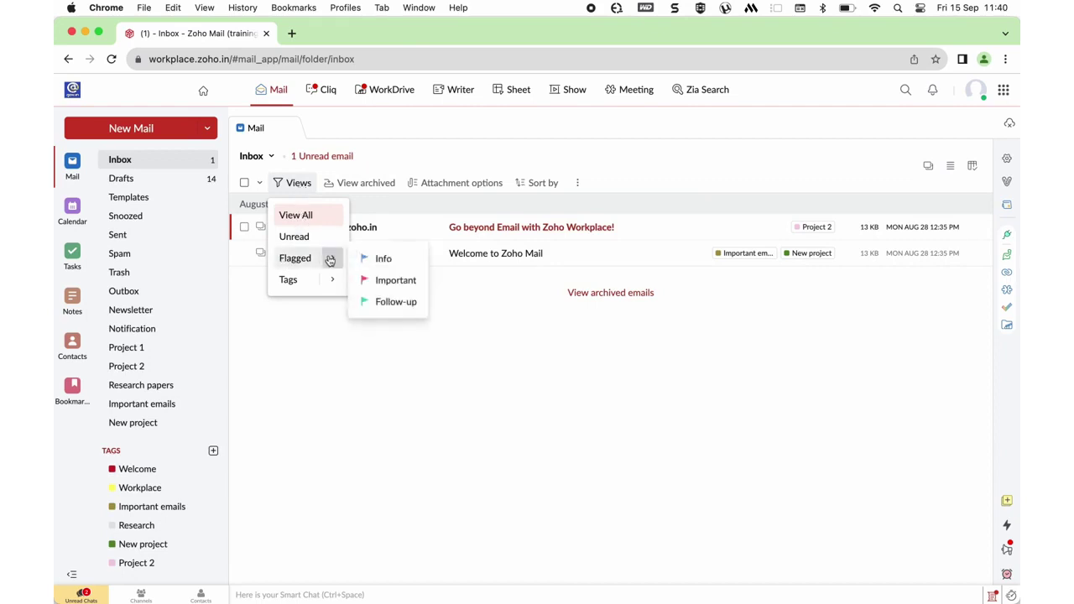
pyautogui.click(397, 267)
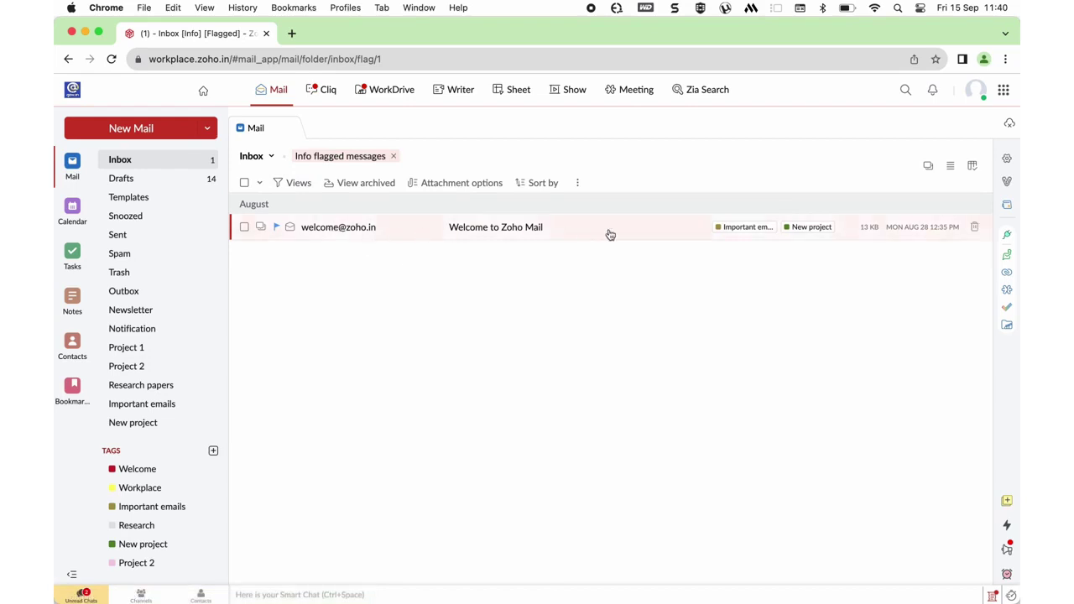
pyautogui.click(392, 156)
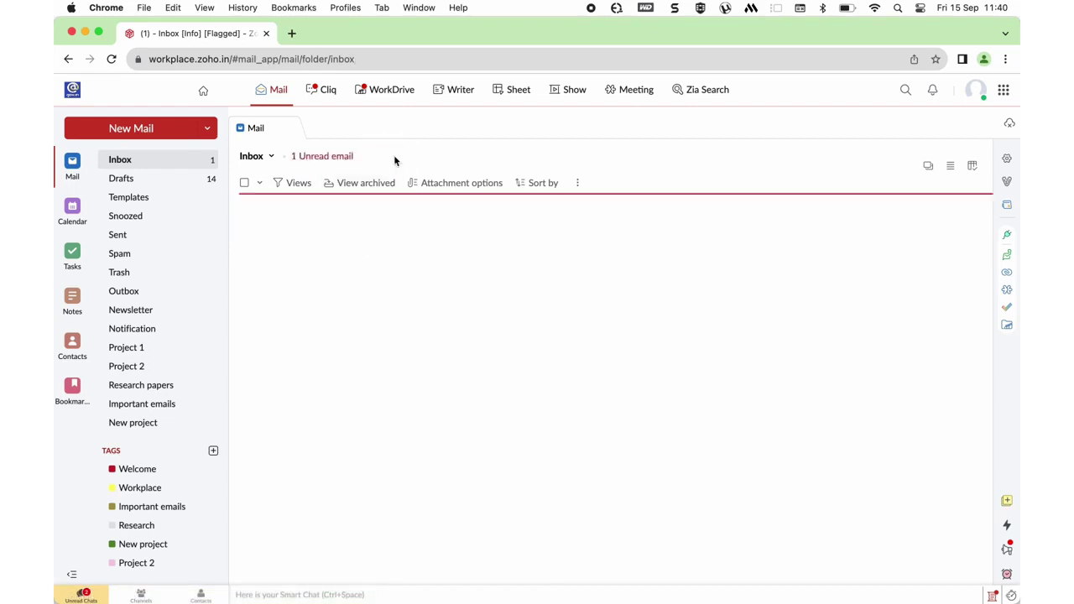
# - Show only emails tagged Project 2, then clear that tag filter
pyautogui.click(301, 182)
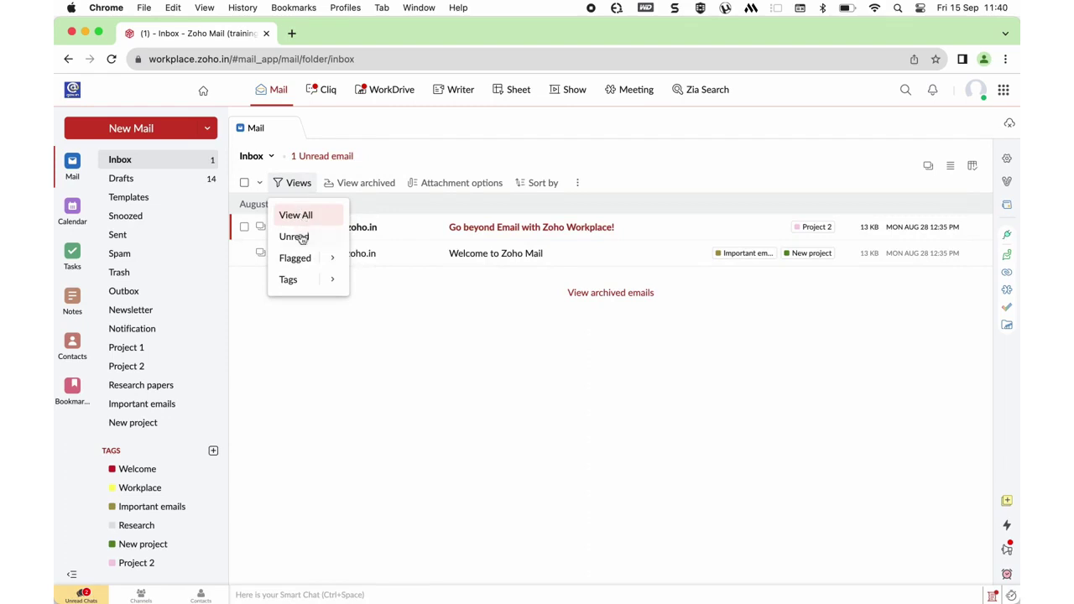
pyautogui.moveTo(332, 280)
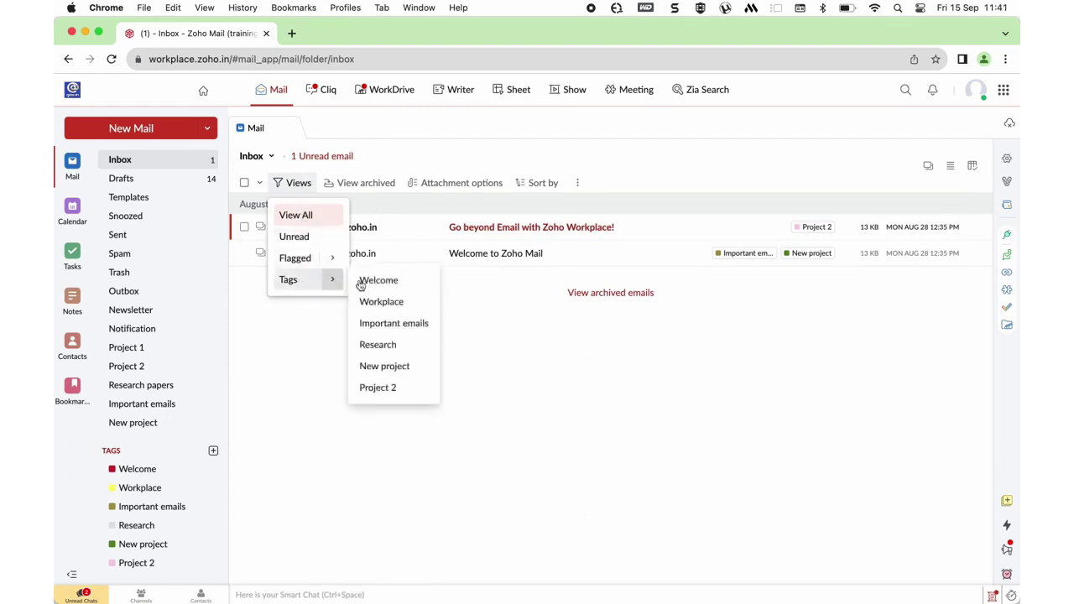
pyautogui.click(382, 391)
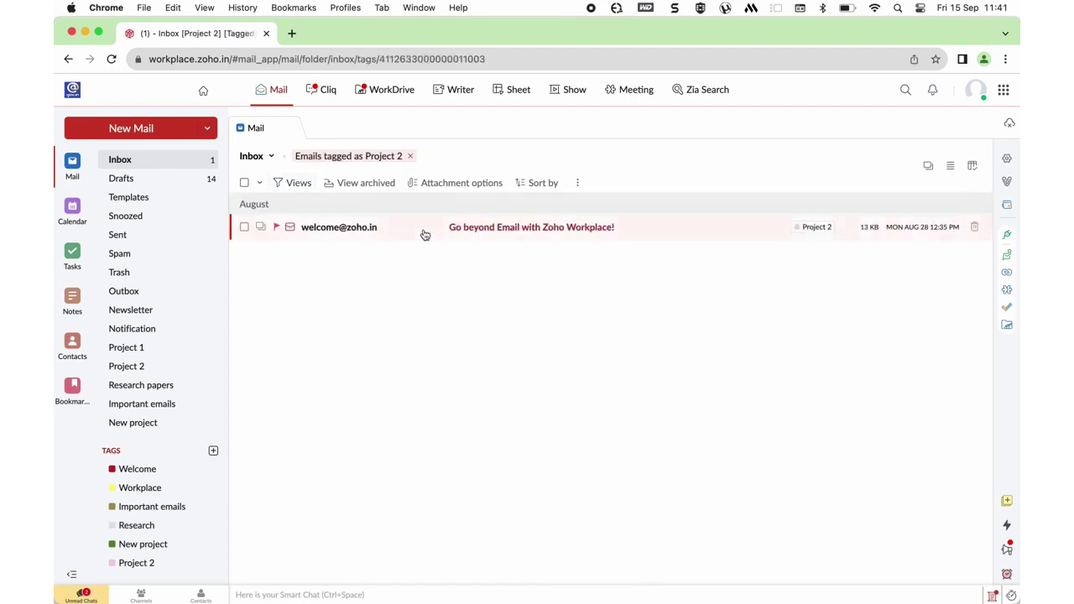
pyautogui.click(410, 156)
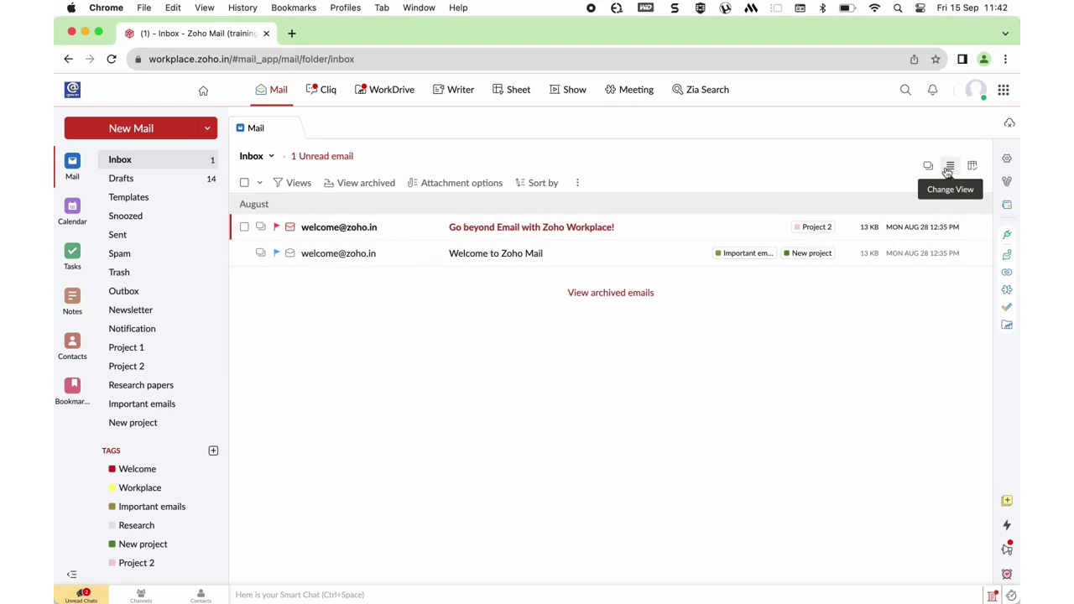
pyautogui.click(948, 168)
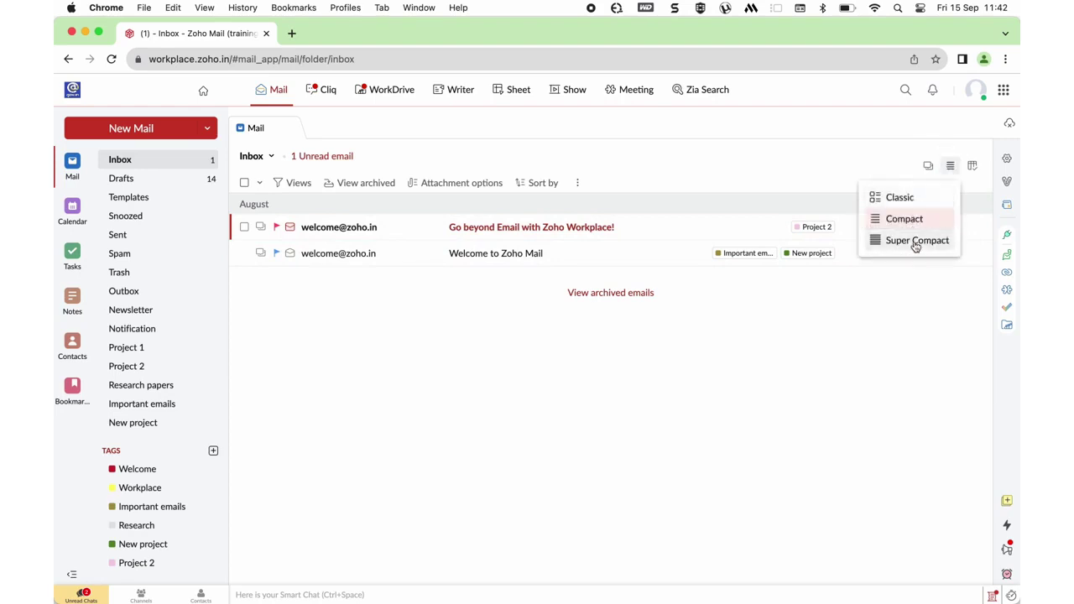
pyautogui.click(898, 197)
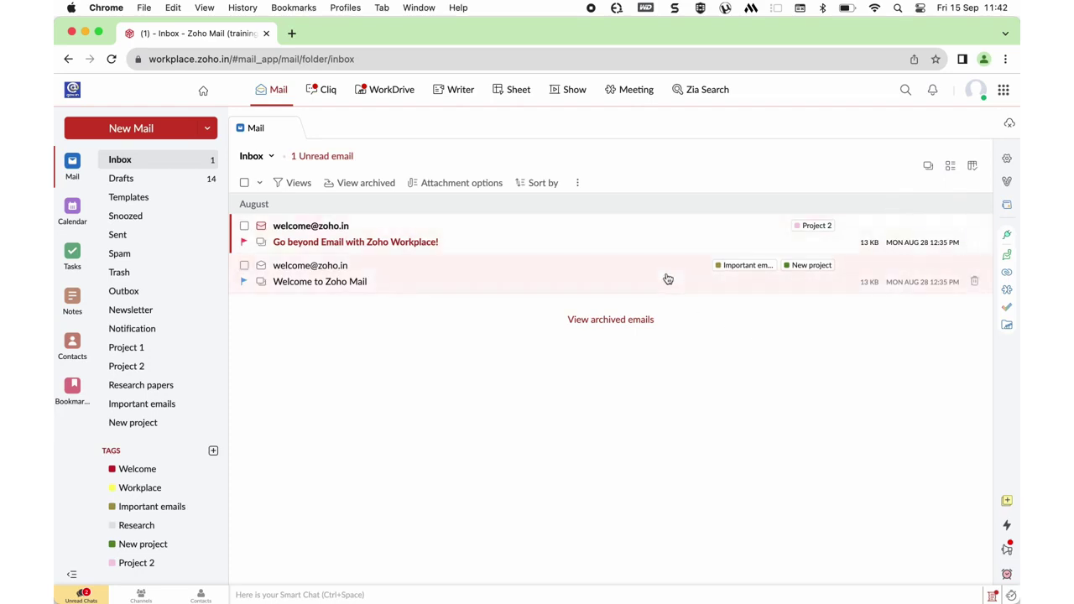
pyautogui.click(947, 173)
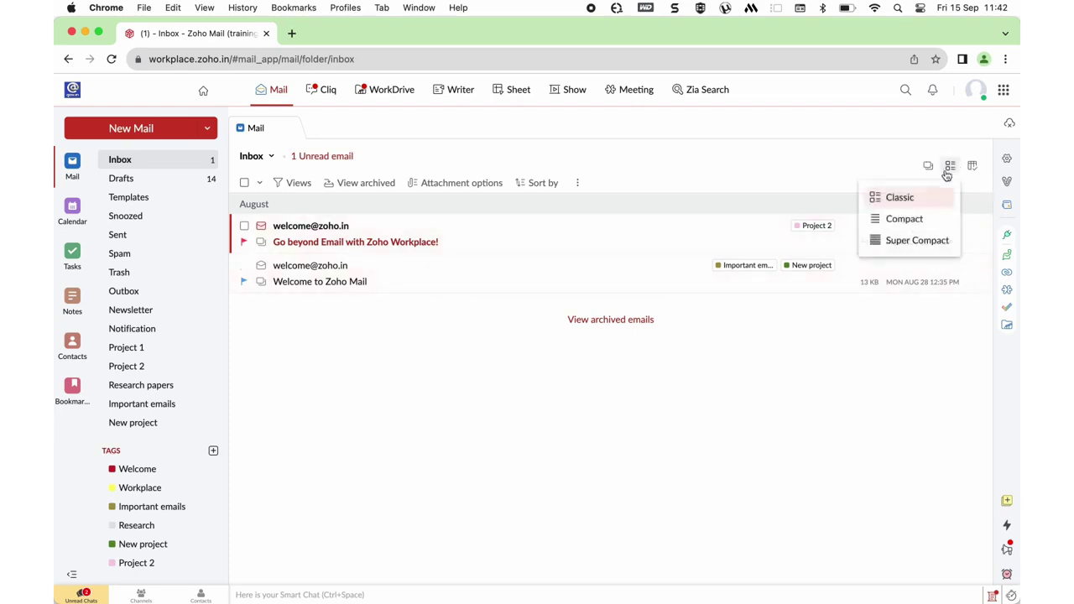
pyautogui.click(911, 242)
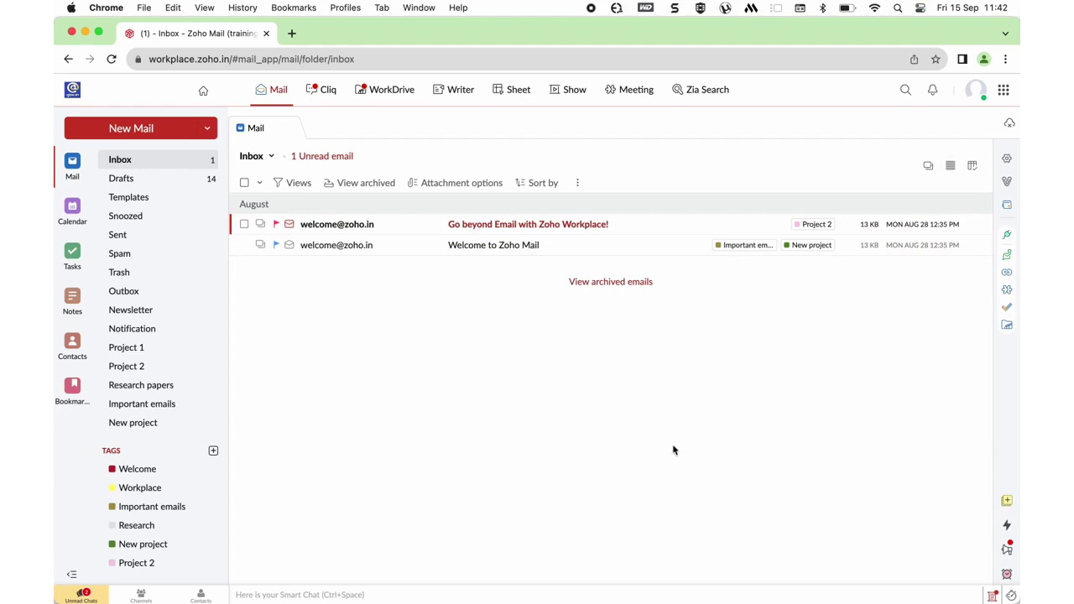
pyautogui.click(950, 165)
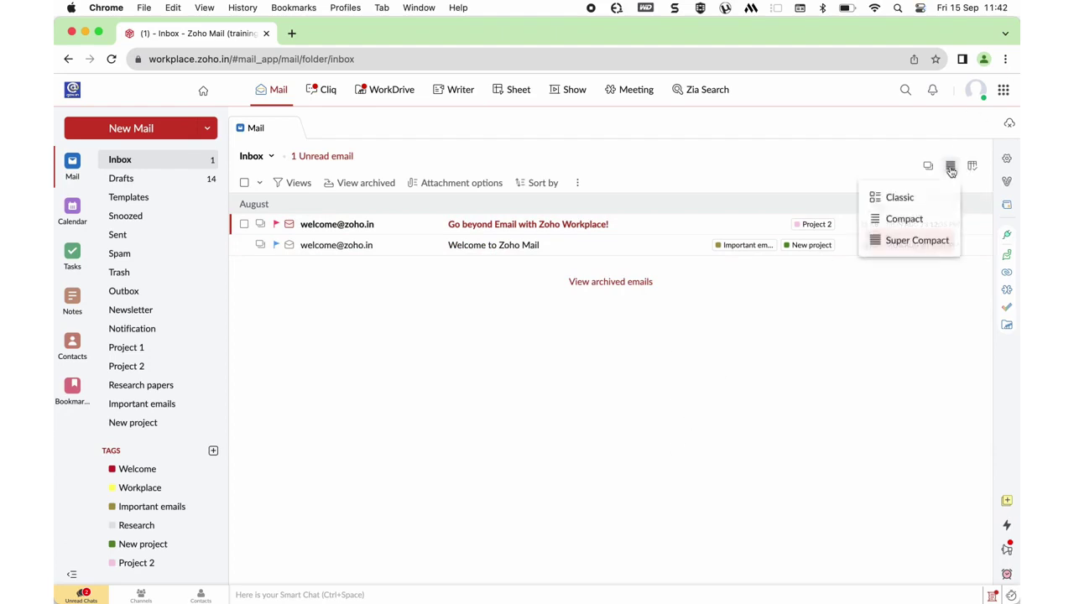
pyautogui.click(904, 219)
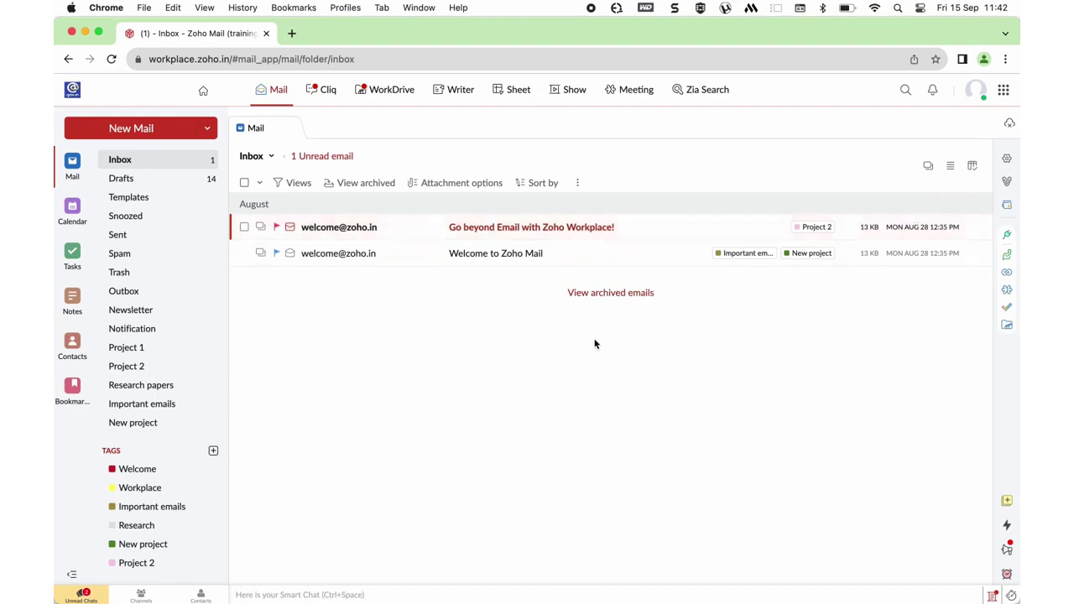
# - Group the inbox into conversations, then read the Zoho Workplace thread, expanding both its messages
pyautogui.click(928, 167)
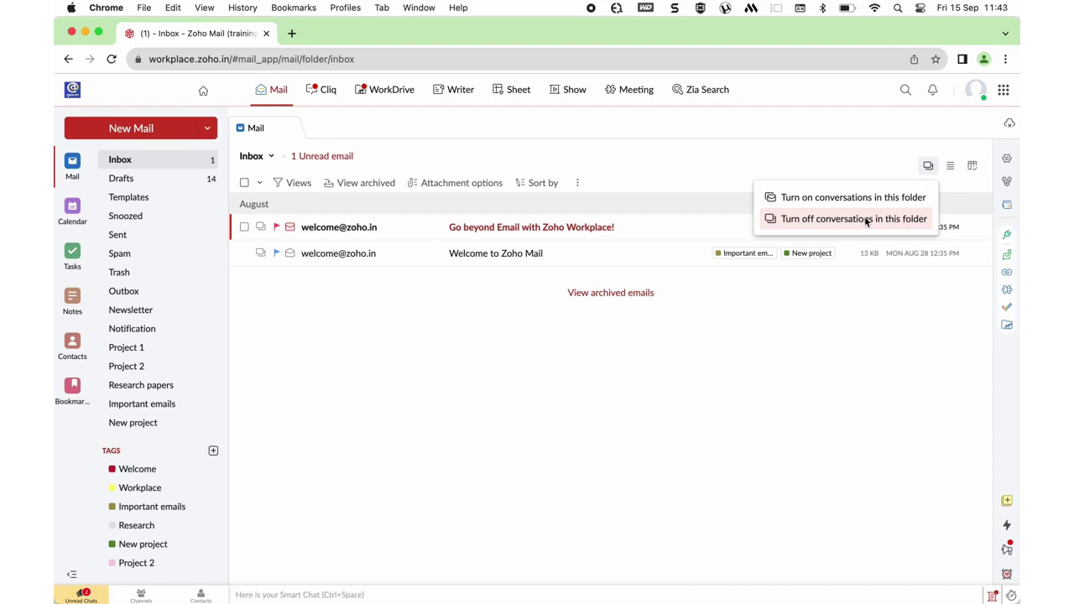
pyautogui.click(865, 211)
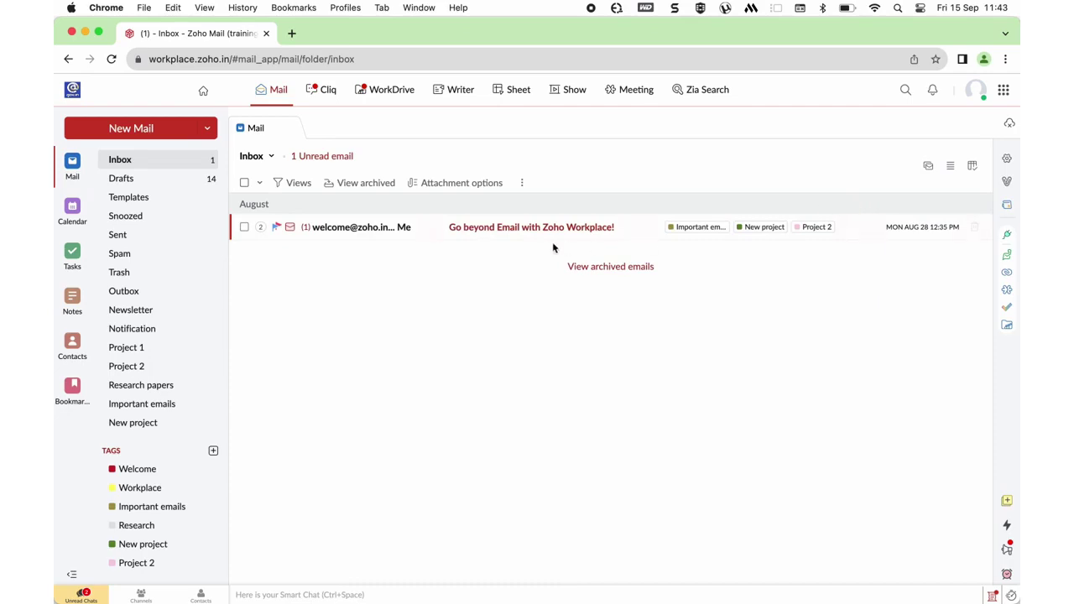
pyautogui.click(557, 235)
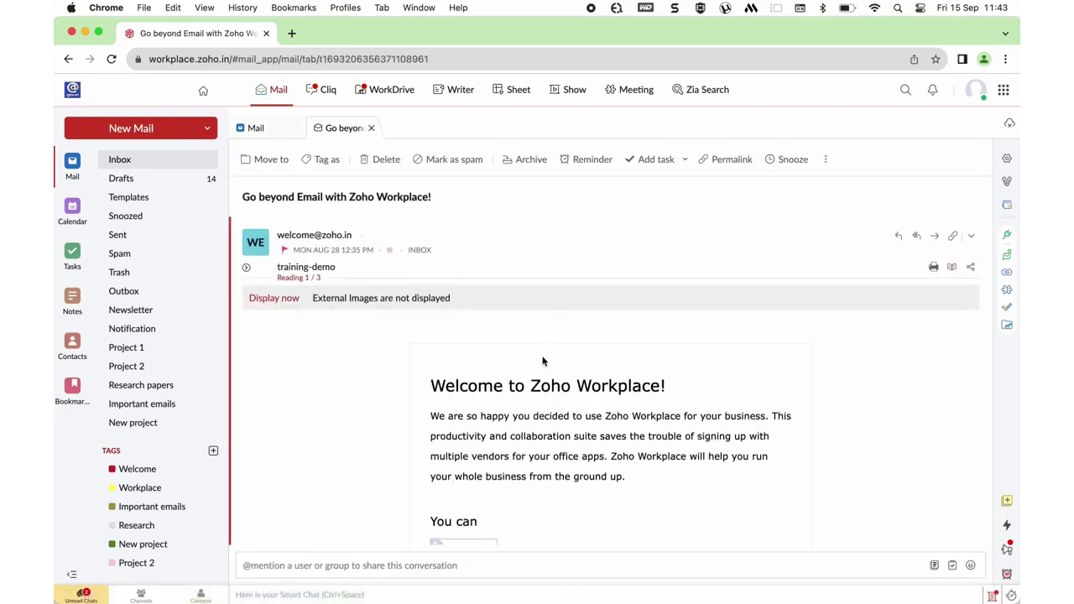
pyautogui.scroll(-10, 551, 306)
pyautogui.scroll(-8, 551, 311)
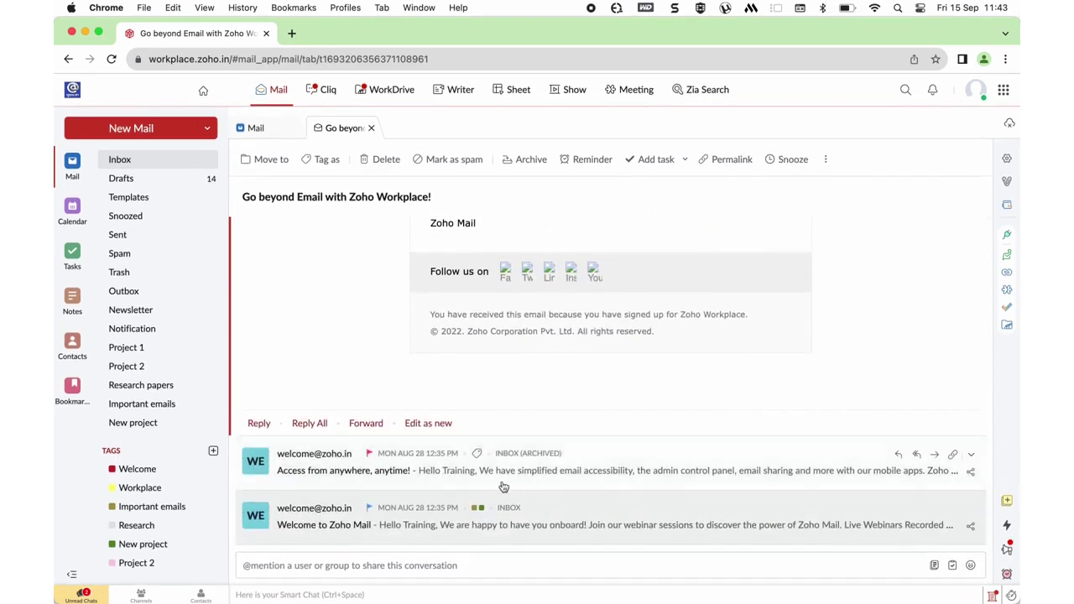
pyautogui.click(514, 483)
pyautogui.scroll(-8, 514, 484)
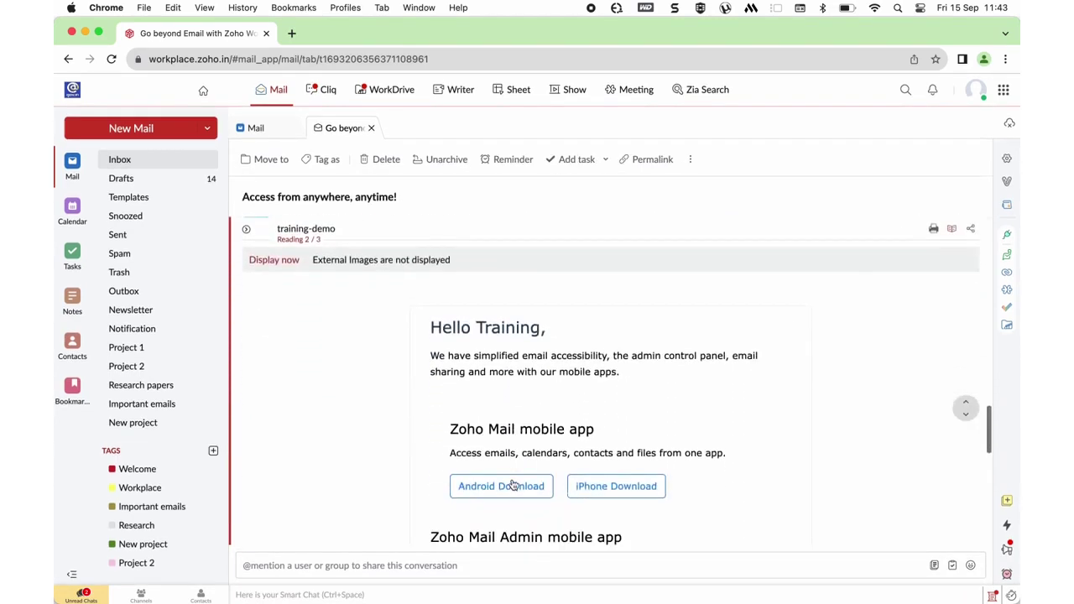
pyautogui.scroll(-3, 512, 479)
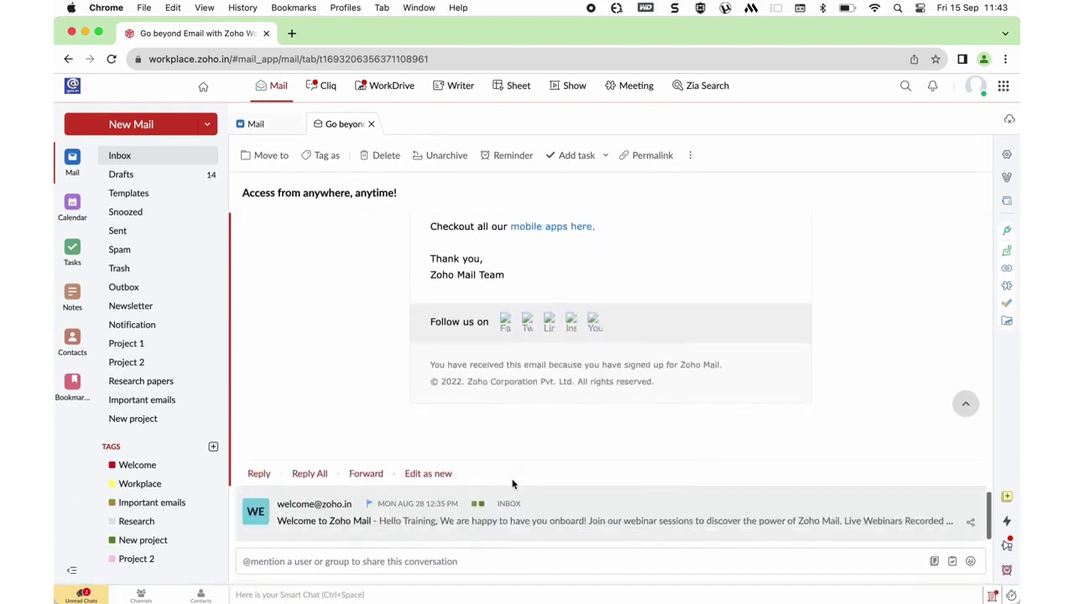
pyautogui.click(512, 528)
pyautogui.scroll(-10, 515, 527)
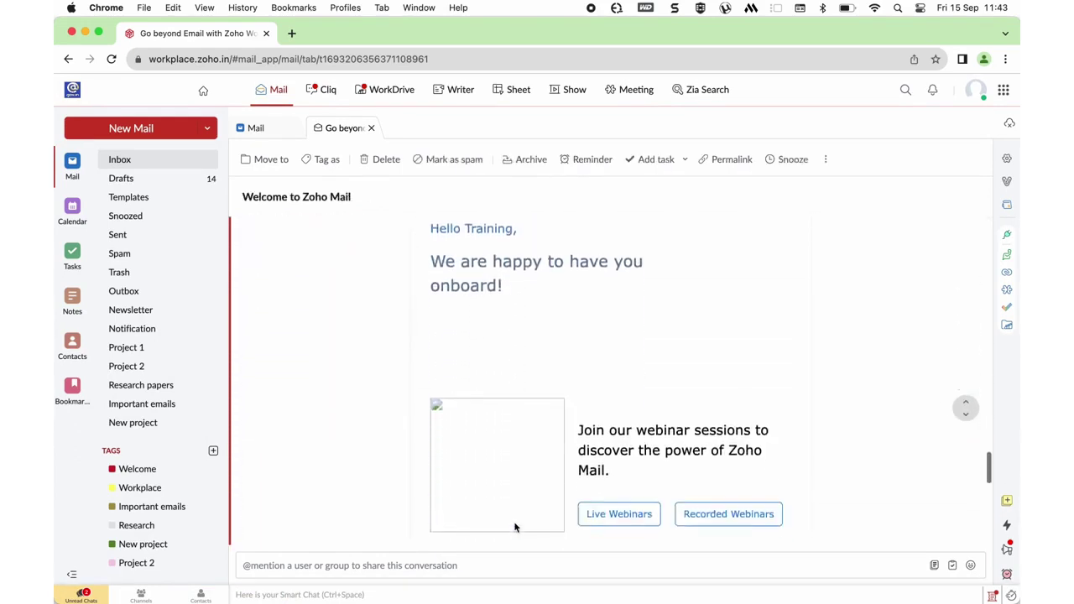
# - Close the email and switch the inbox back to listing emails as separate rows
pyautogui.click(372, 125)
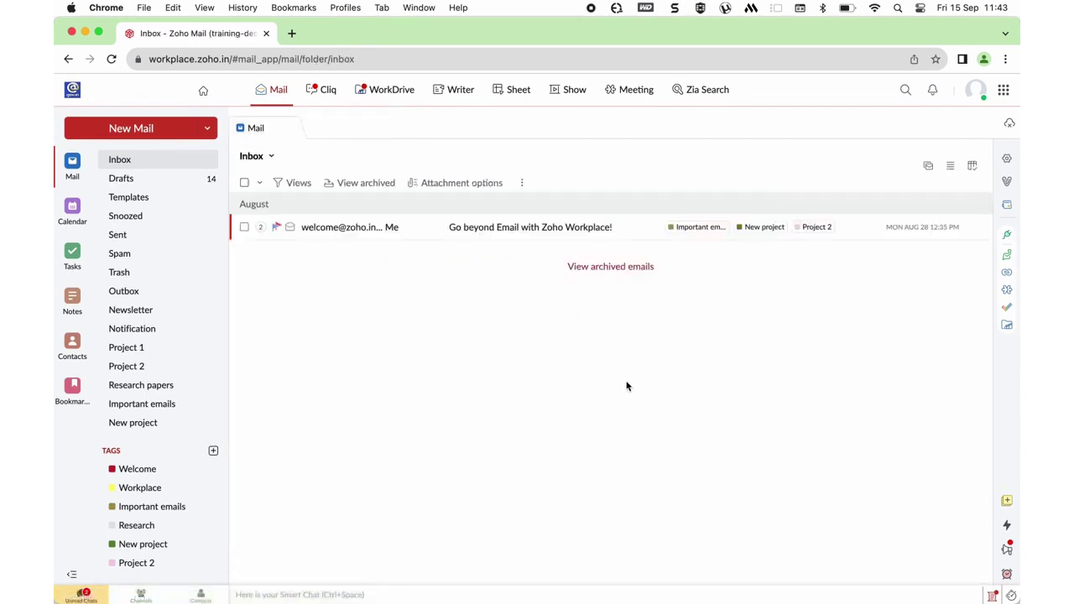
pyautogui.click(929, 167)
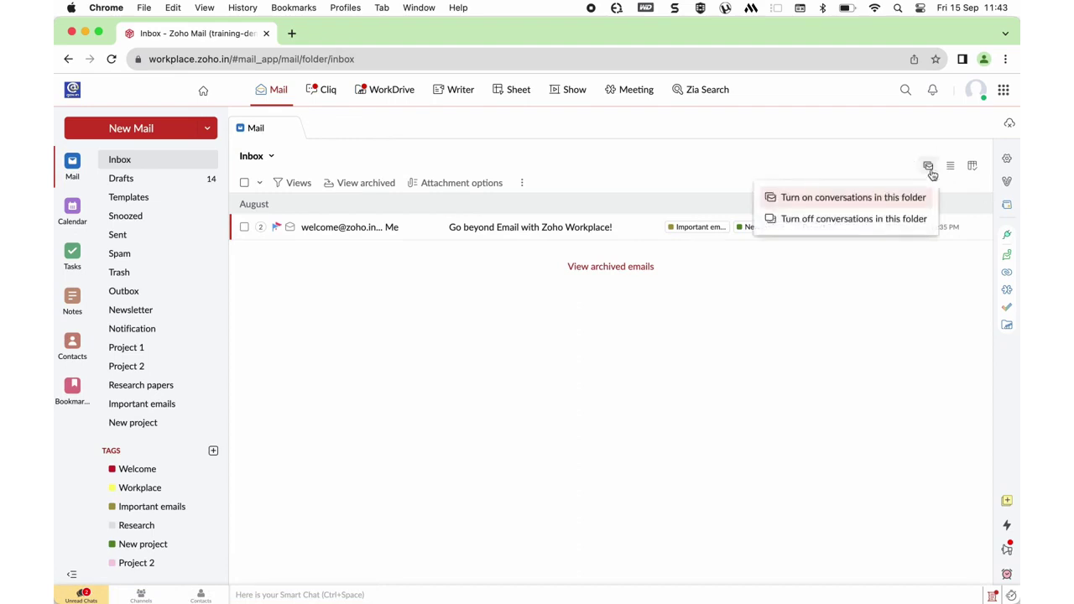
pyautogui.click(857, 198)
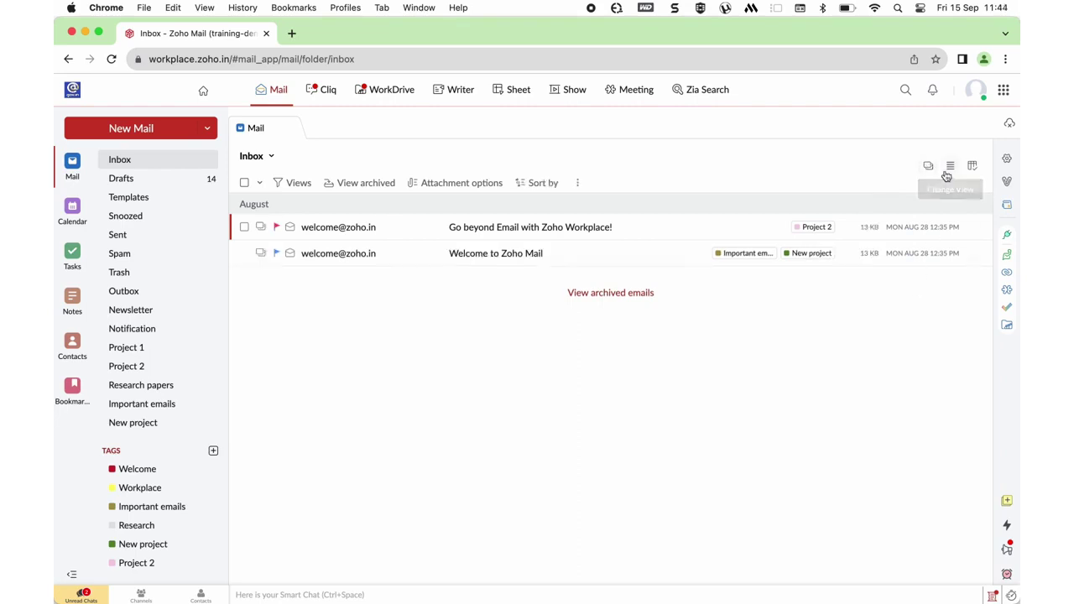
# - In the profile panel, try Night appearance mode, then keep Light mode
pyautogui.click(974, 92)
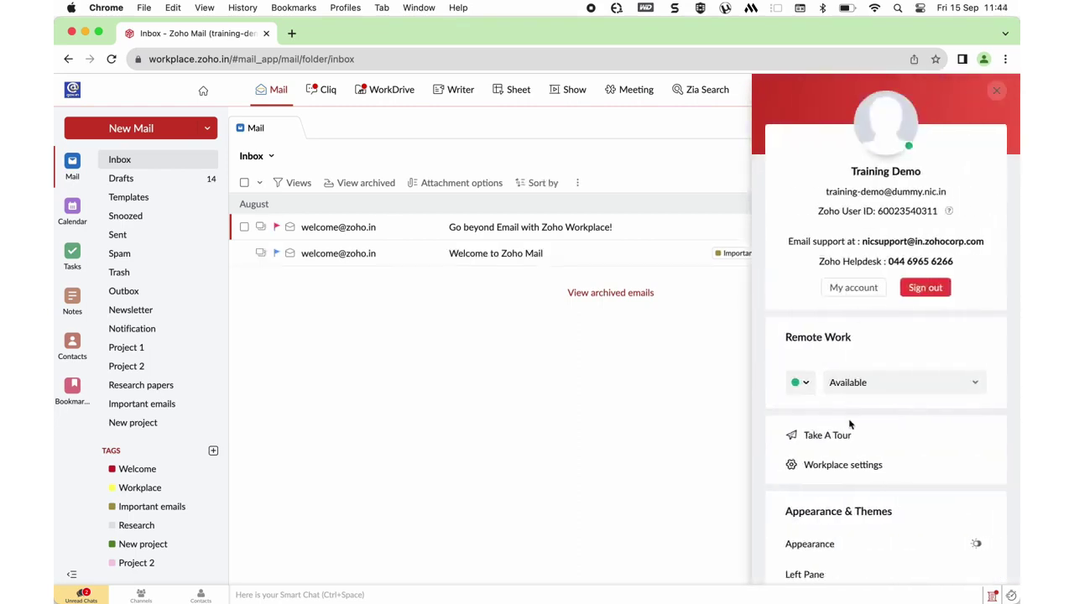
pyautogui.scroll(-4, 849, 424)
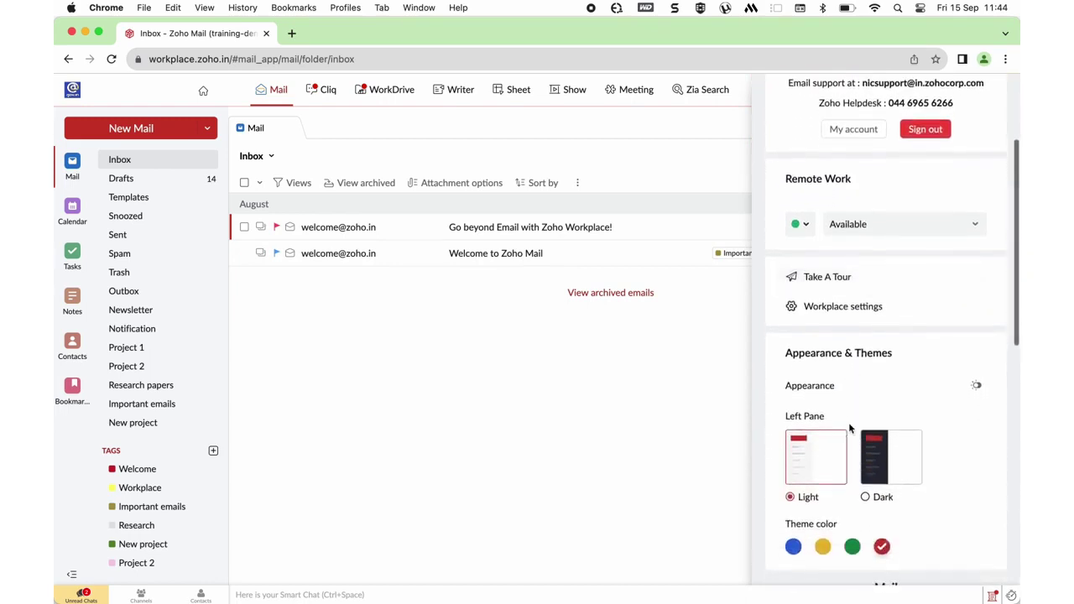
pyautogui.scroll(-2, 848, 423)
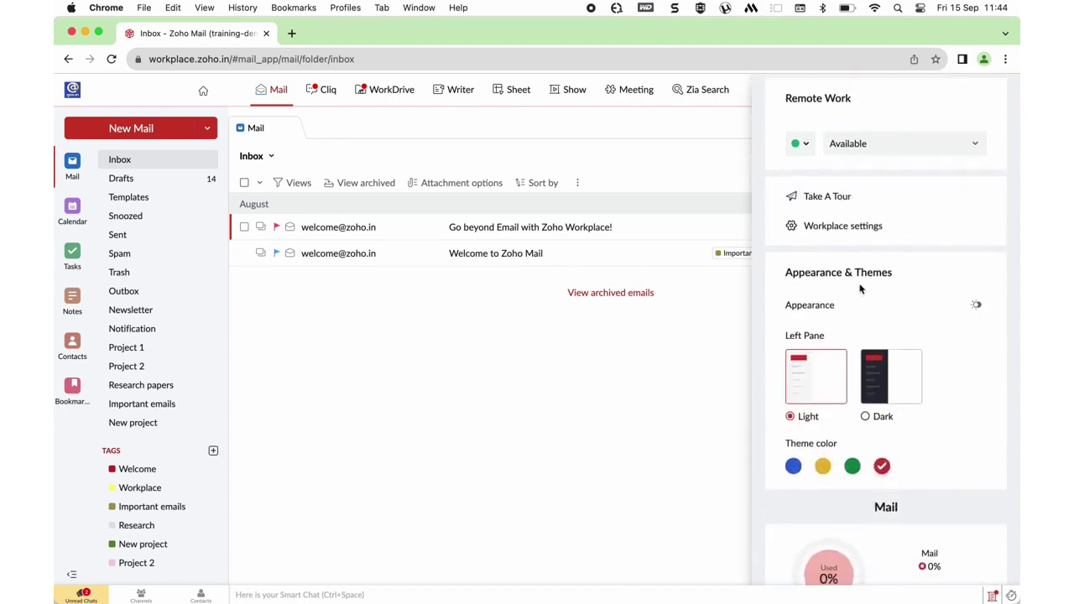
pyautogui.click(977, 305)
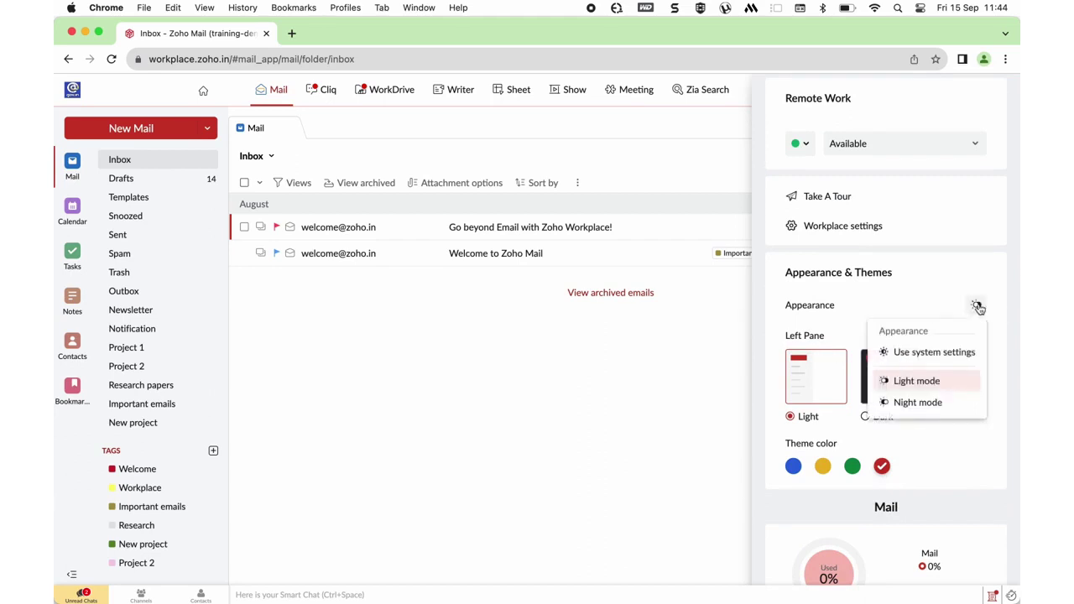
pyautogui.press('Down')
pyautogui.press('Up')
pyautogui.click(934, 470)
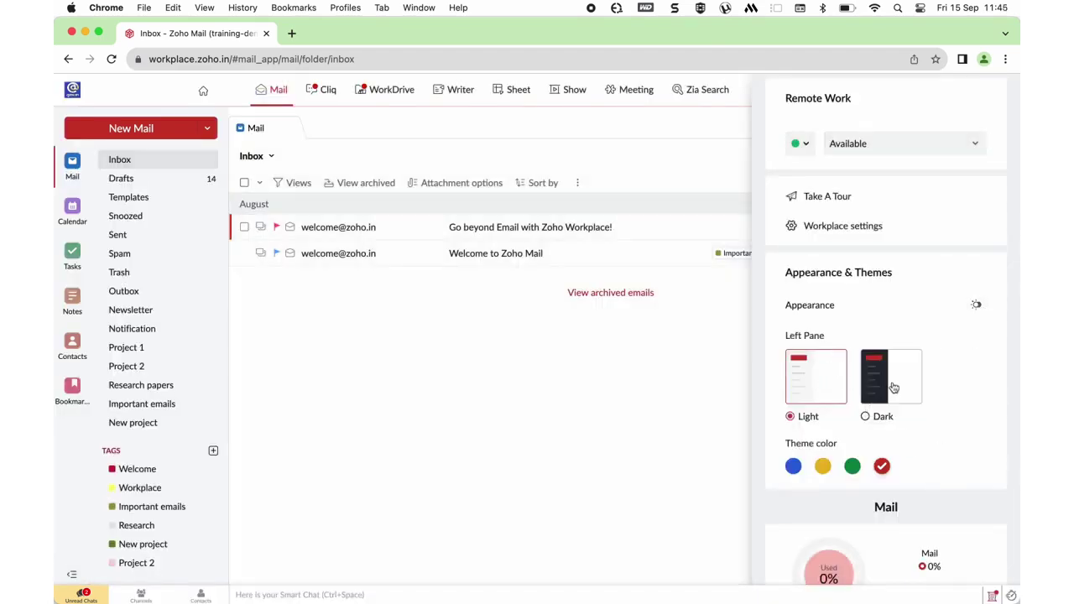
# - Toggle the left pane dark then light, and try blue, yellow and green themes, ending on red
pyautogui.click(893, 387)
pyautogui.click(841, 379)
pyautogui.click(793, 469)
pyautogui.click(823, 467)
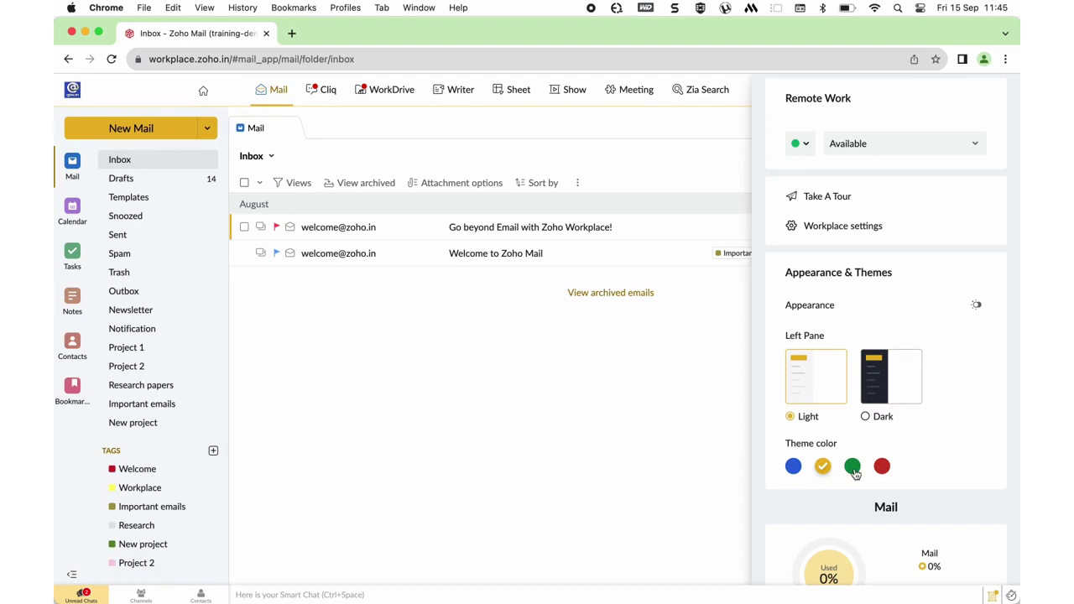
pyautogui.click(852, 469)
pyautogui.click(882, 470)
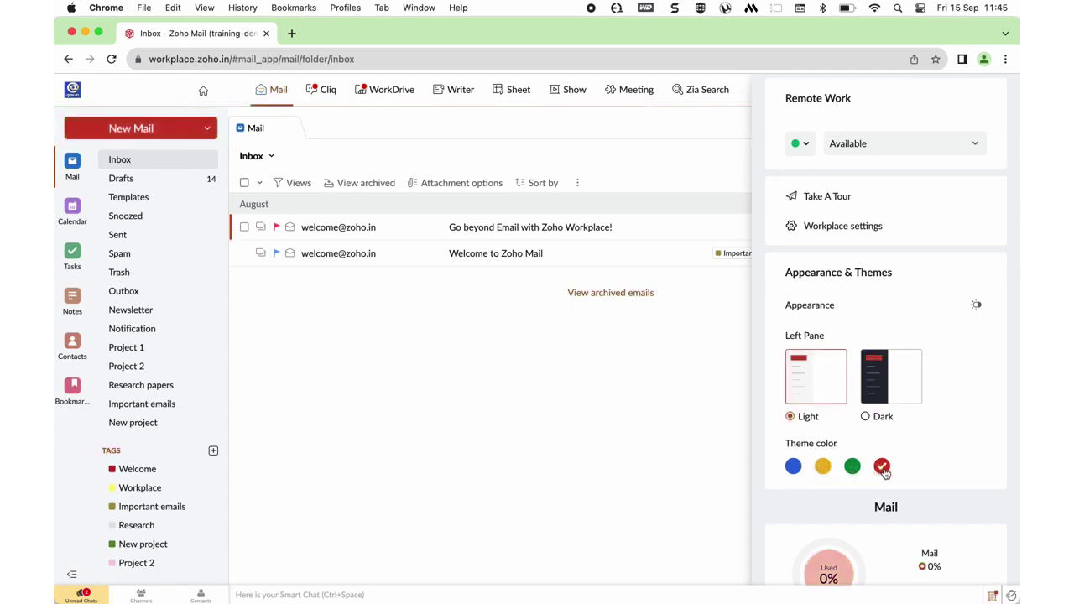
pyautogui.scroll(-3, 922, 453)
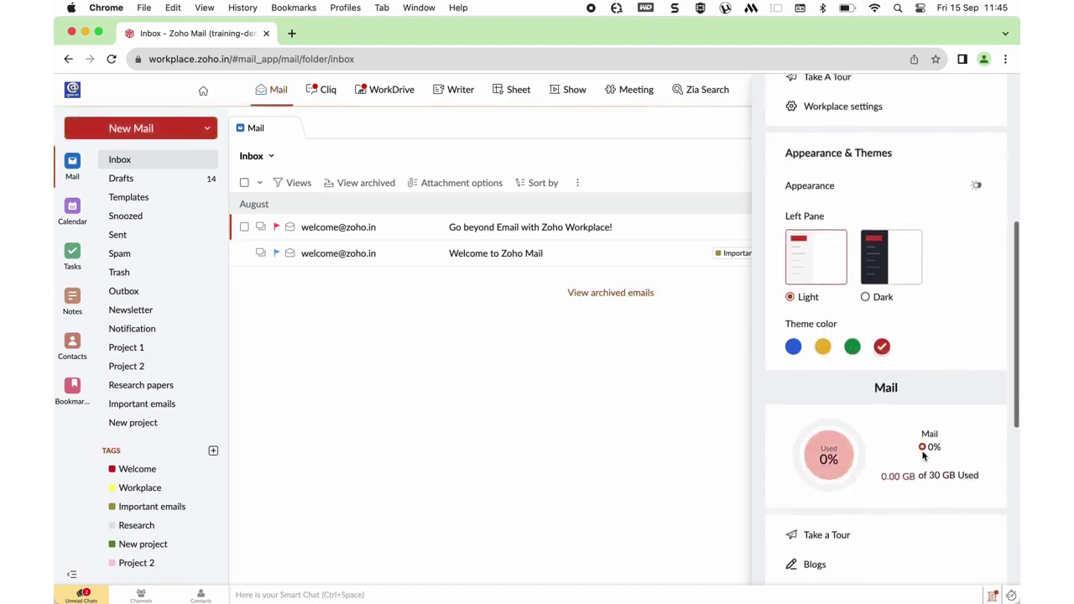
pyautogui.scroll(5, 923, 456)
pyautogui.scroll(-6, 923, 454)
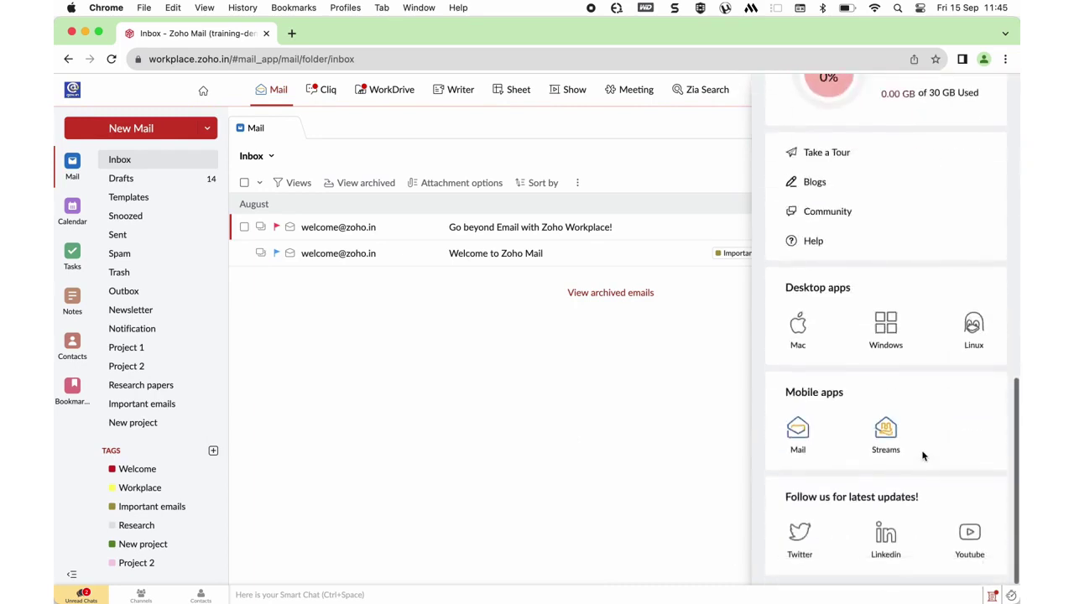
pyautogui.click(685, 423)
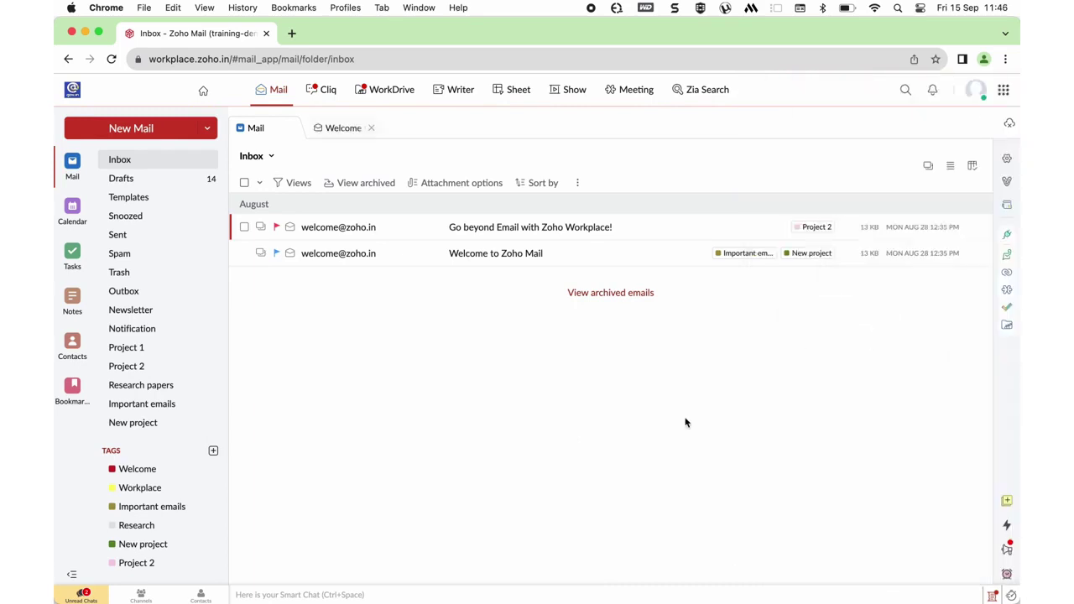
pyautogui.click(973, 94)
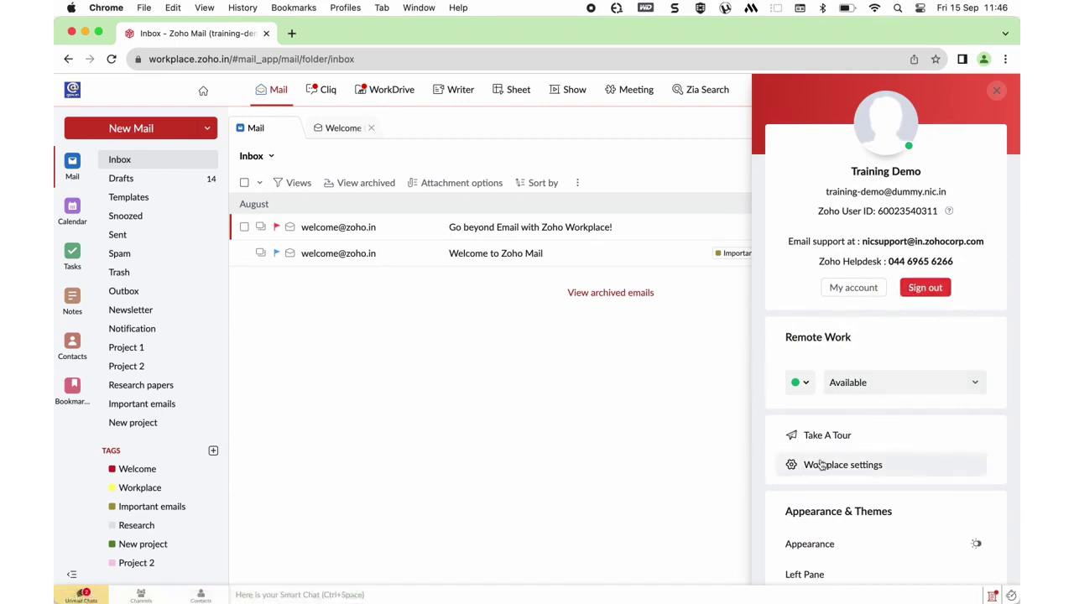
pyautogui.click(913, 468)
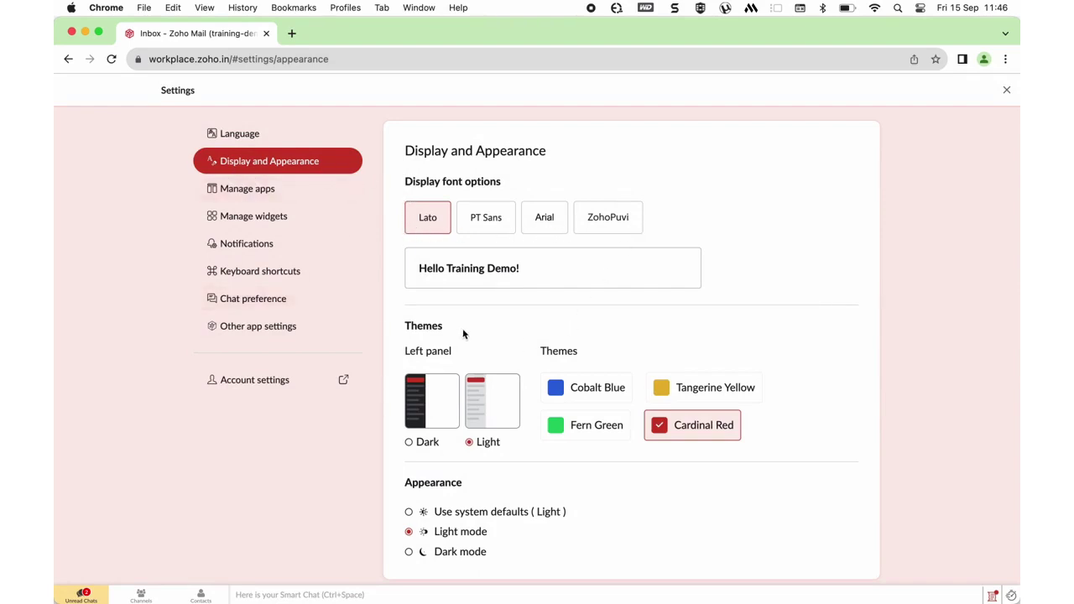
pyautogui.click(1007, 90)
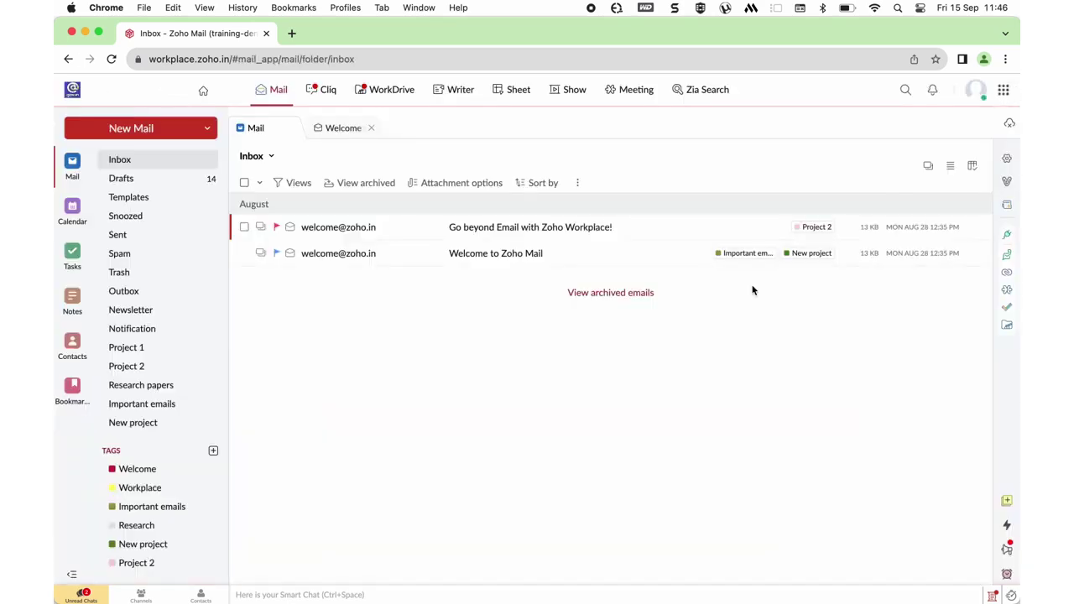
# - Change the display language in mail settings to Hindi
pyautogui.click(1007, 161)
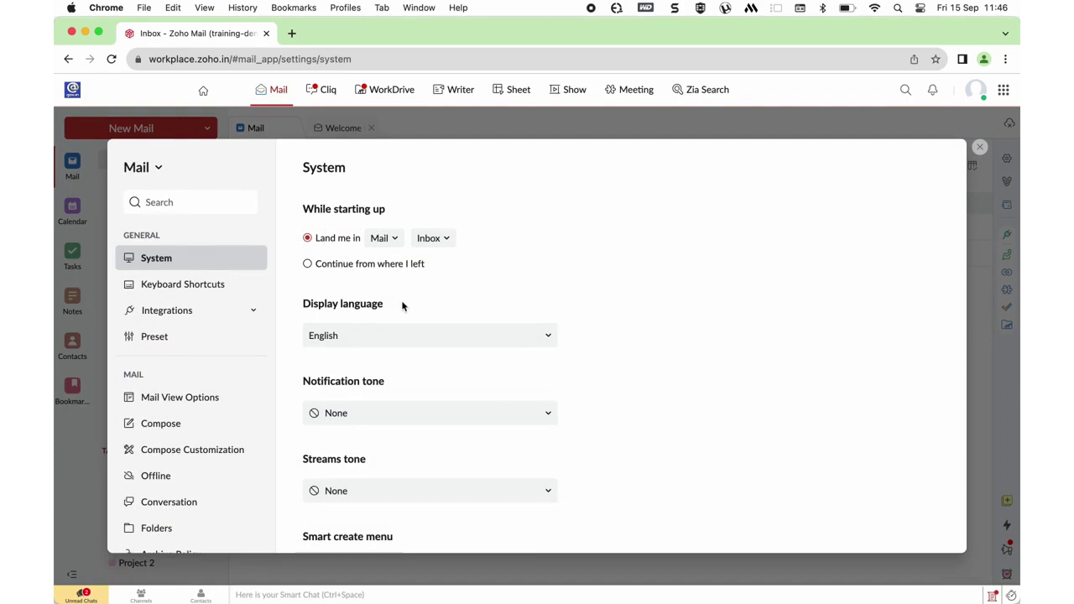
pyautogui.click(545, 337)
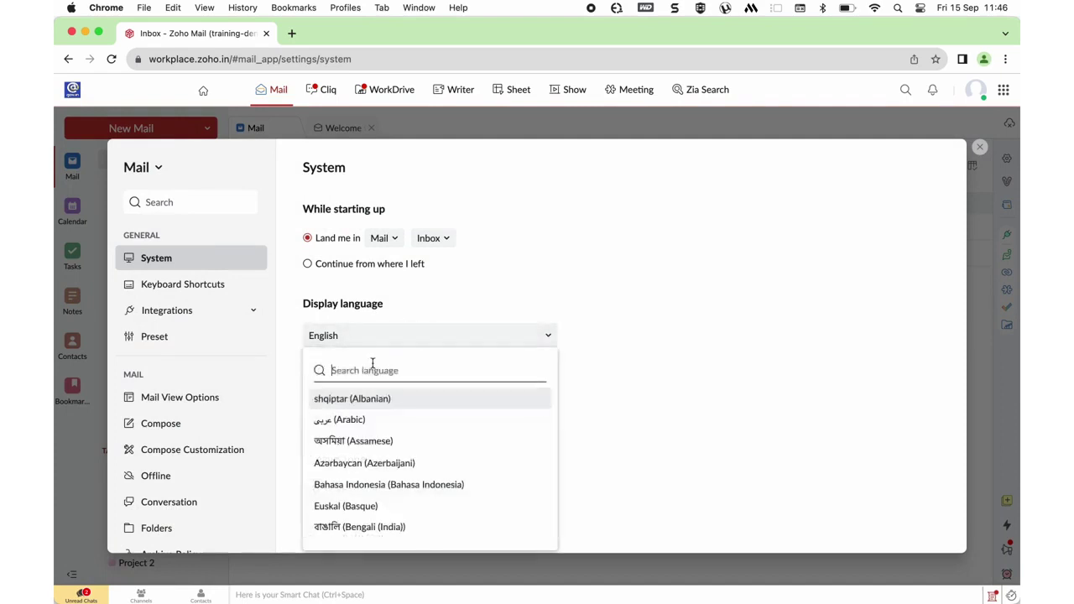
pyautogui.write('hindi')
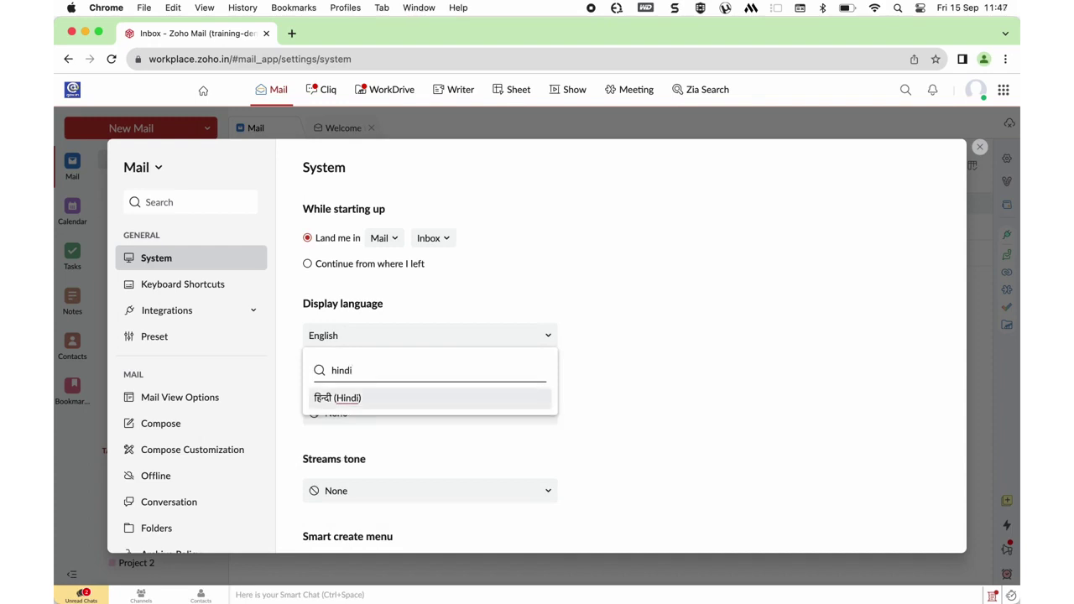
pyautogui.click(354, 398)
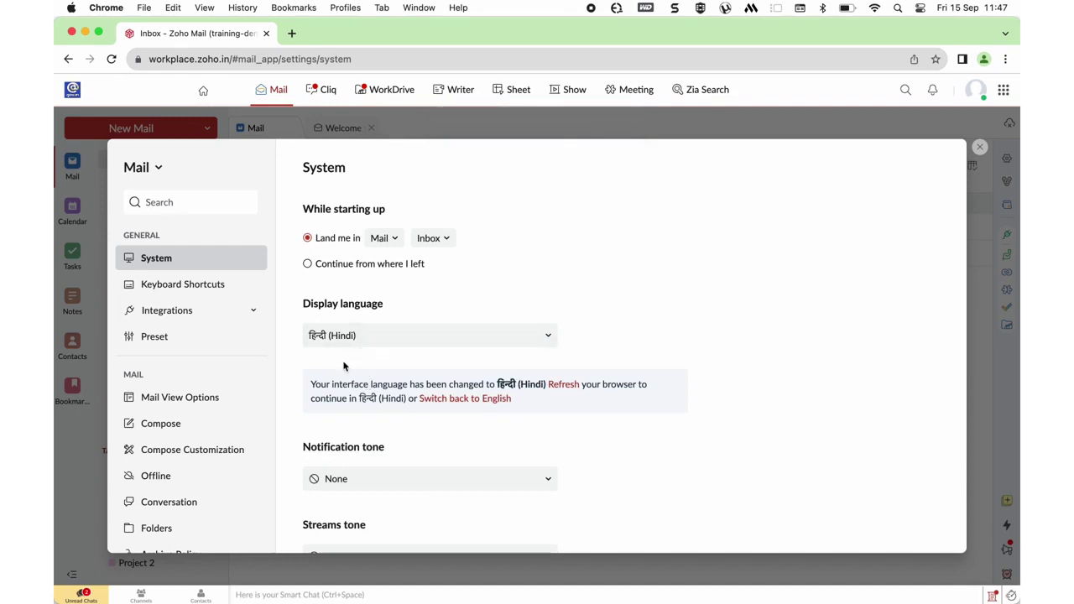
# - Switch the display language back to English and close the settings
pyautogui.click(433, 336)
pyautogui.write('enga')
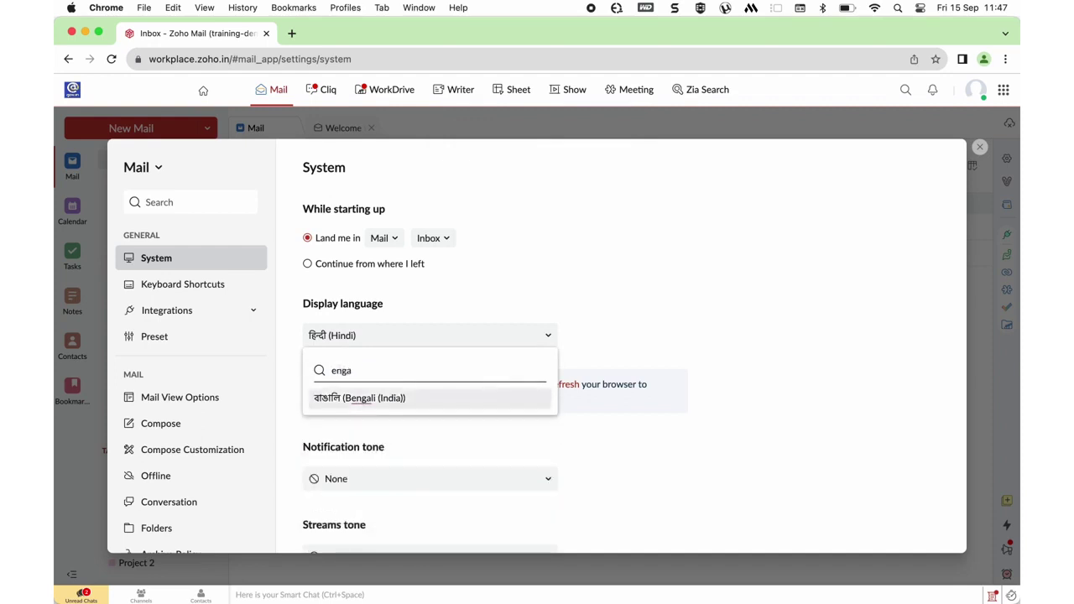
pyautogui.press('BackSpace')
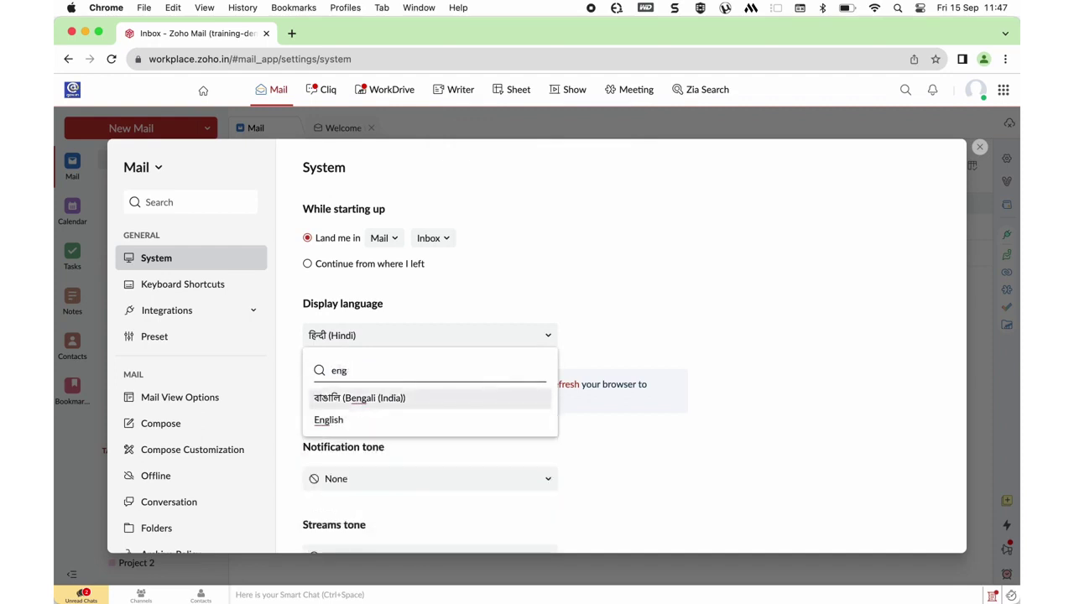
pyautogui.click(402, 427)
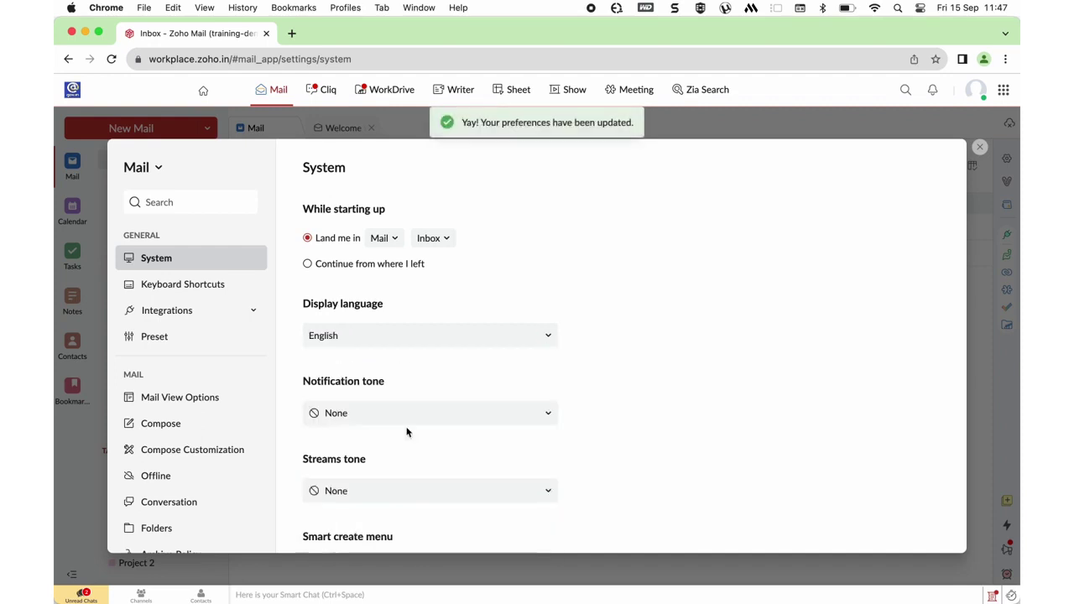
pyautogui.click(981, 149)
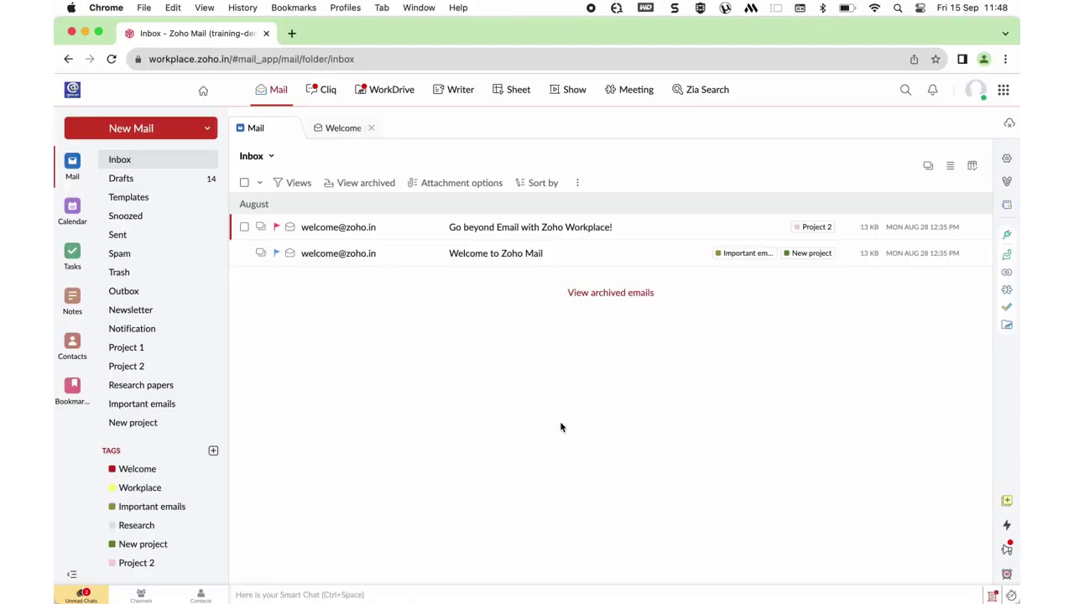
# - Compose a new mail with body 'hi', subject 'greeting', and the suggested contact's e-mail address as recipient
pyautogui.click(143, 127)
pyautogui.write('hi')
pyautogui.click(269, 268)
pyautogui.write('greeting')
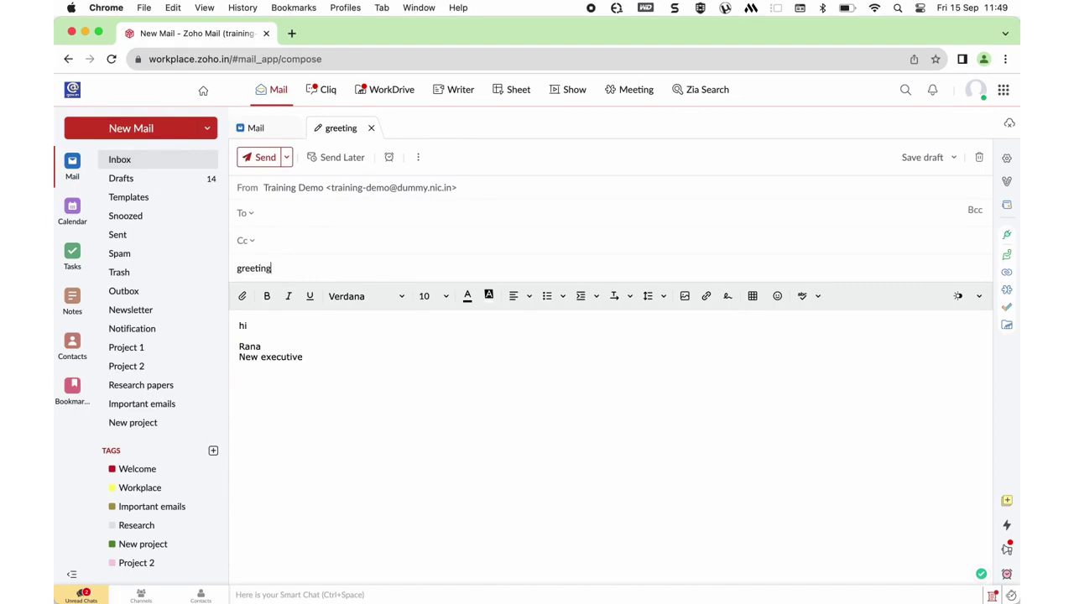
pyautogui.click(295, 213)
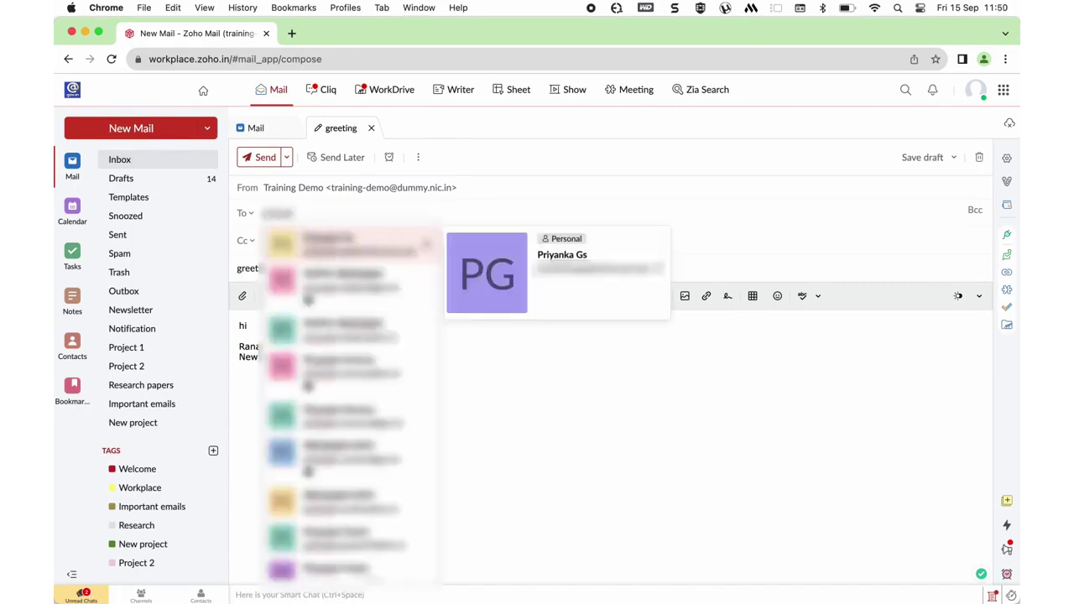
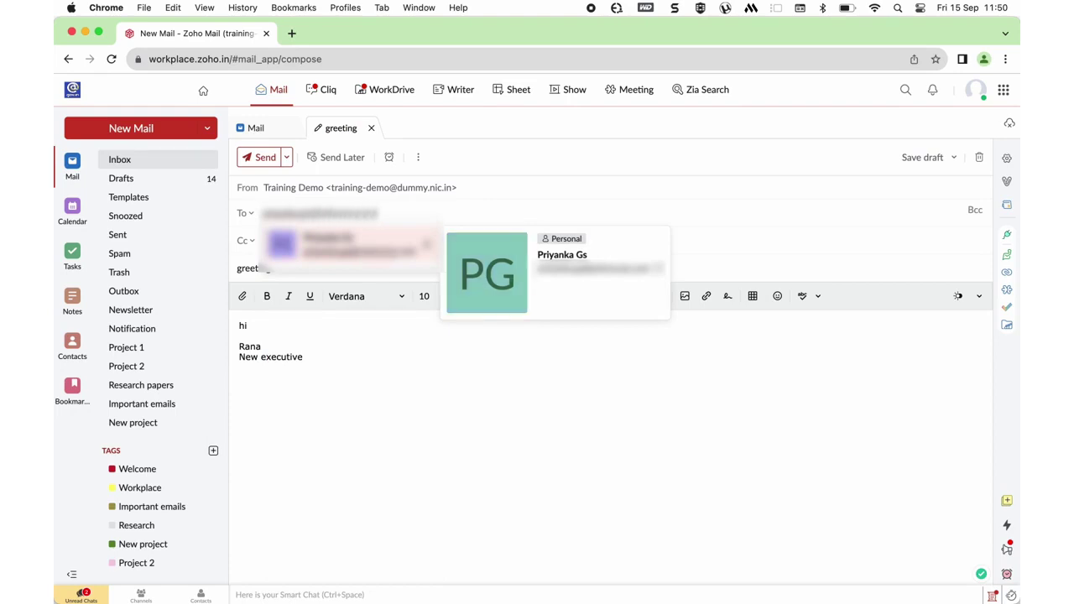
pyautogui.press('Return')
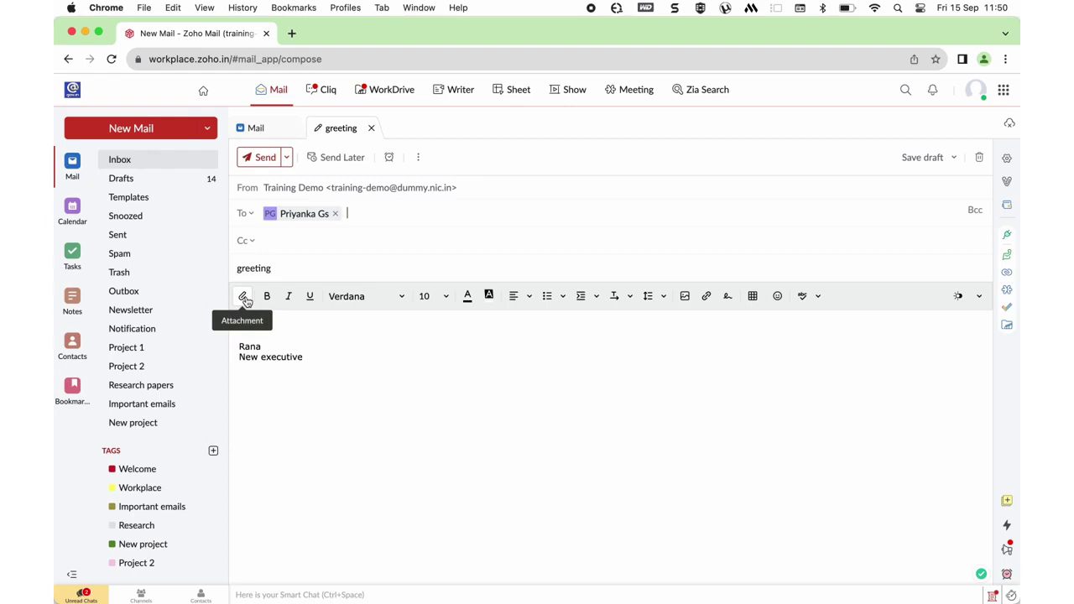
# - Attach Mail outro_1.gif from the Downloads folder to the 'greeting' draft
pyautogui.write('hi')
pyautogui.click(243, 298)
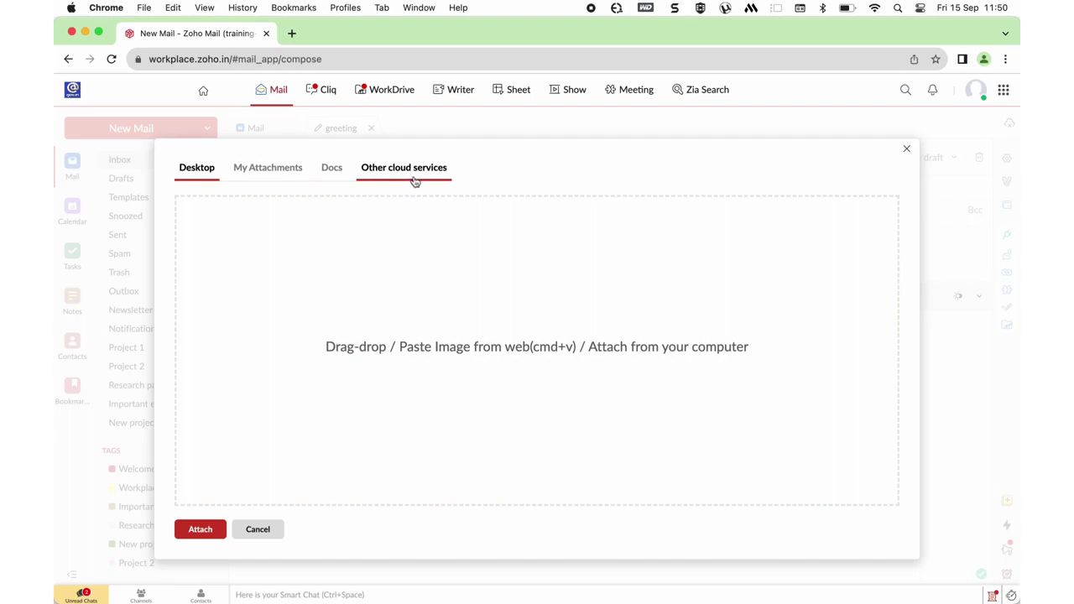
pyautogui.click(415, 344)
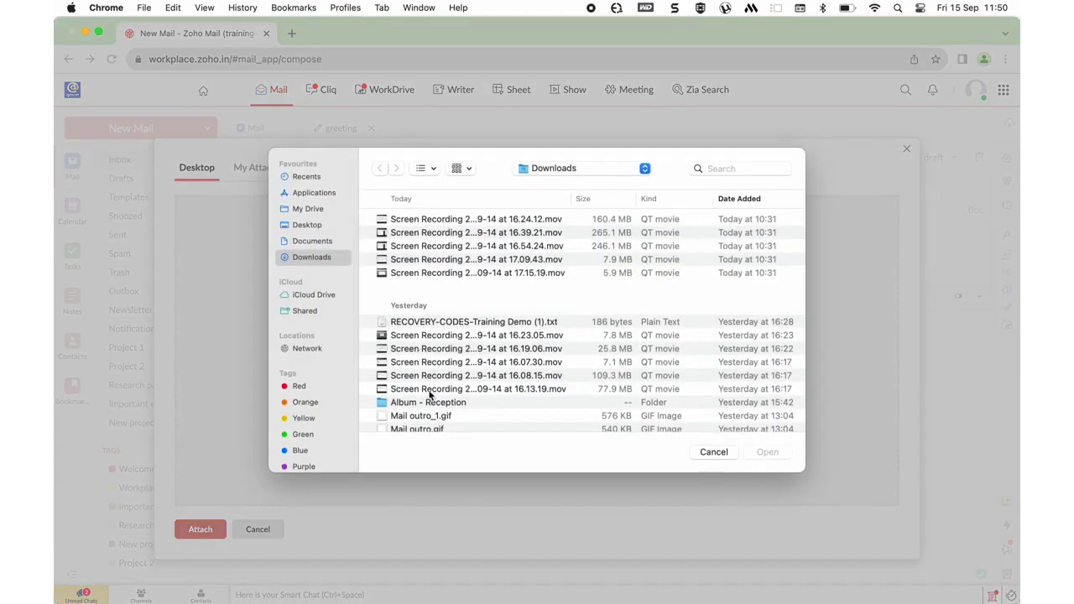
pyautogui.click(427, 417)
pyautogui.click(779, 454)
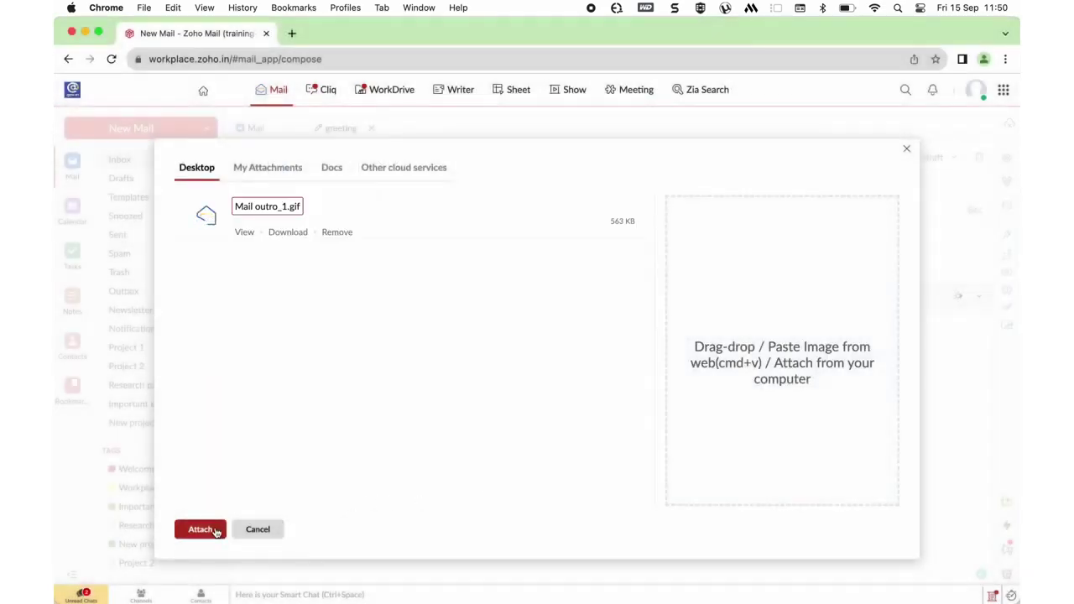
pyautogui.click(210, 534)
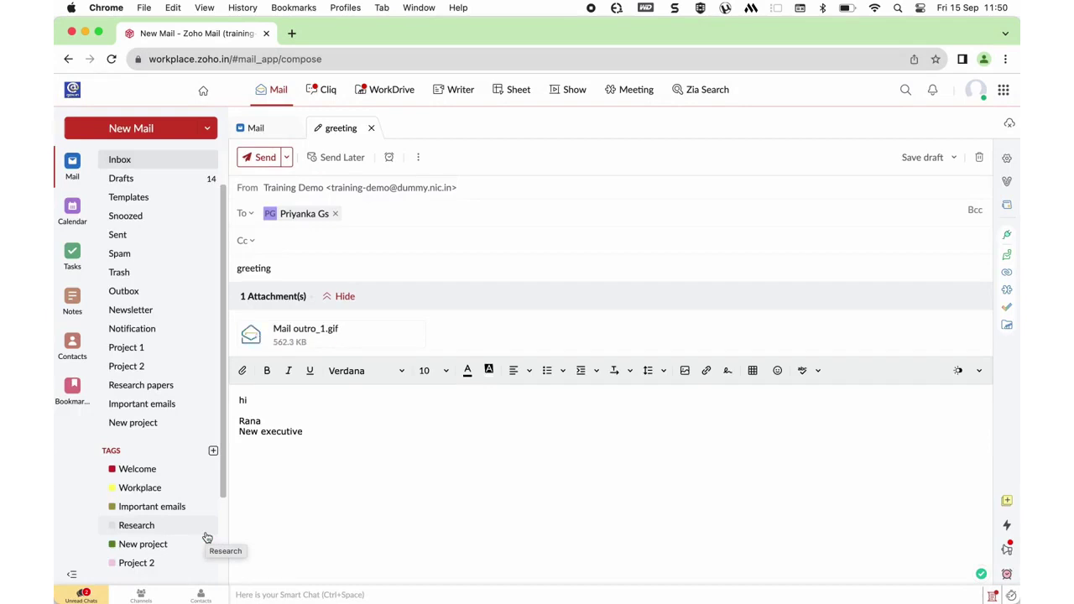
pyautogui.moveTo(307, 344)
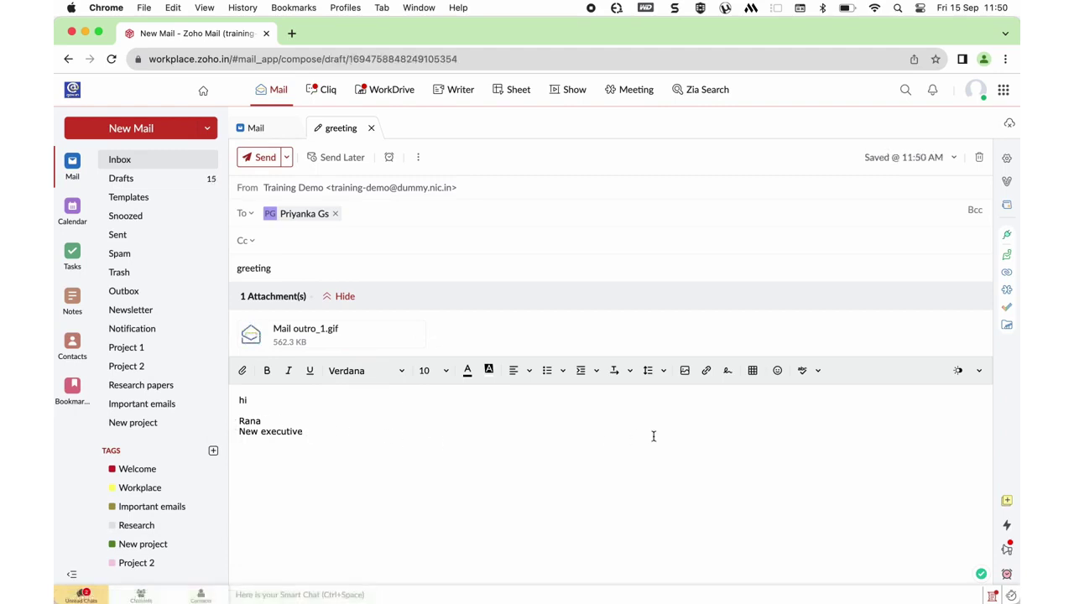
# - Insert the Personal Sig signature into the 'greeting' draft
pyautogui.click(729, 372)
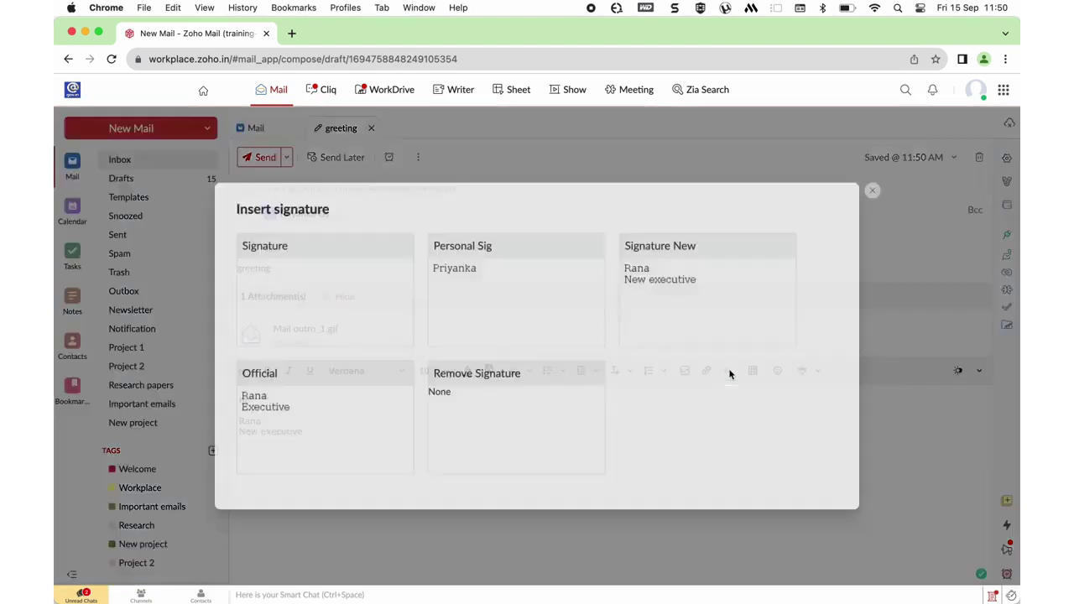
pyautogui.click(478, 322)
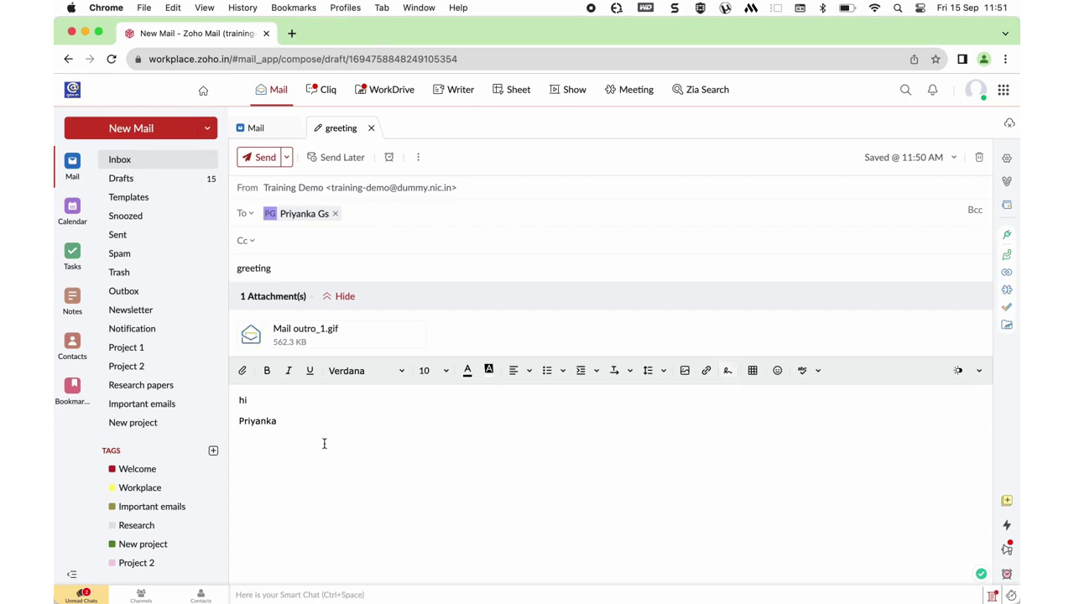
pyautogui.click(287, 160)
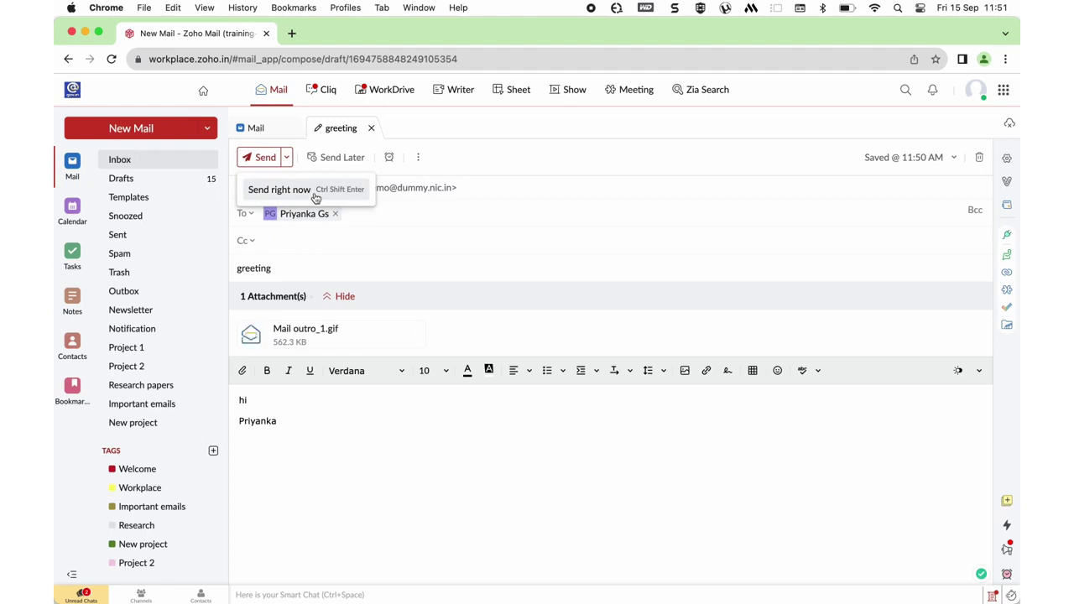
# - Schedule the 'greeting' mail via Send Later using Custom Date and Time
pyautogui.click(479, 162)
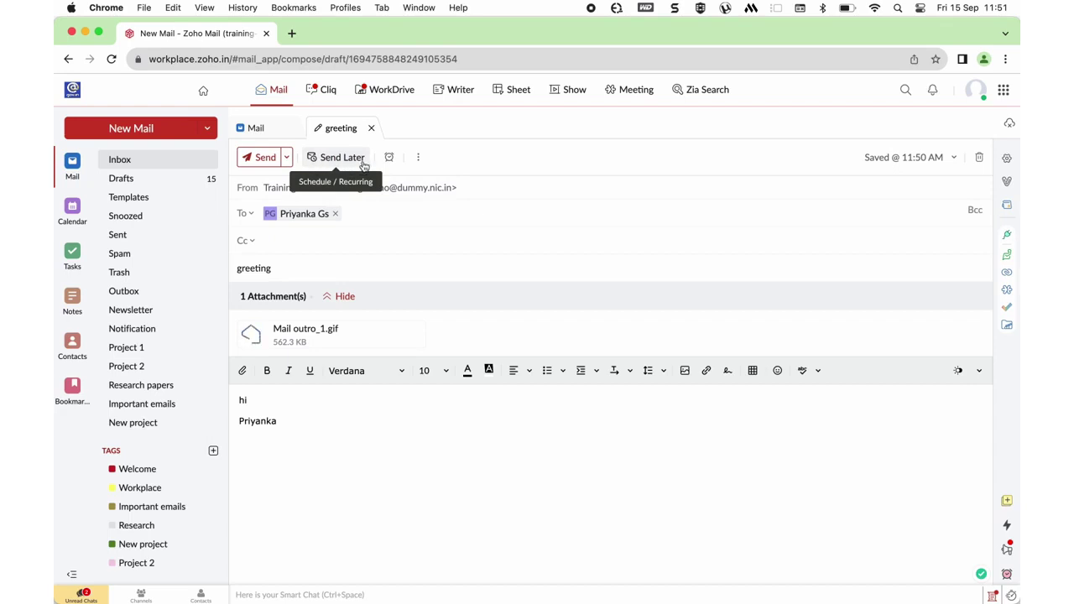
pyautogui.click(356, 164)
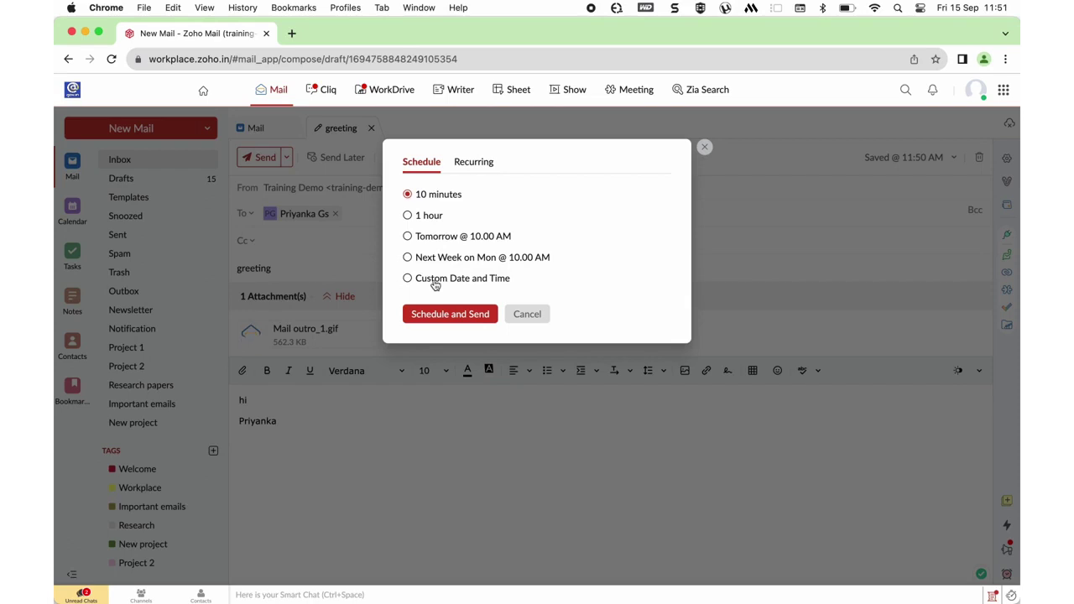
pyautogui.click(435, 282)
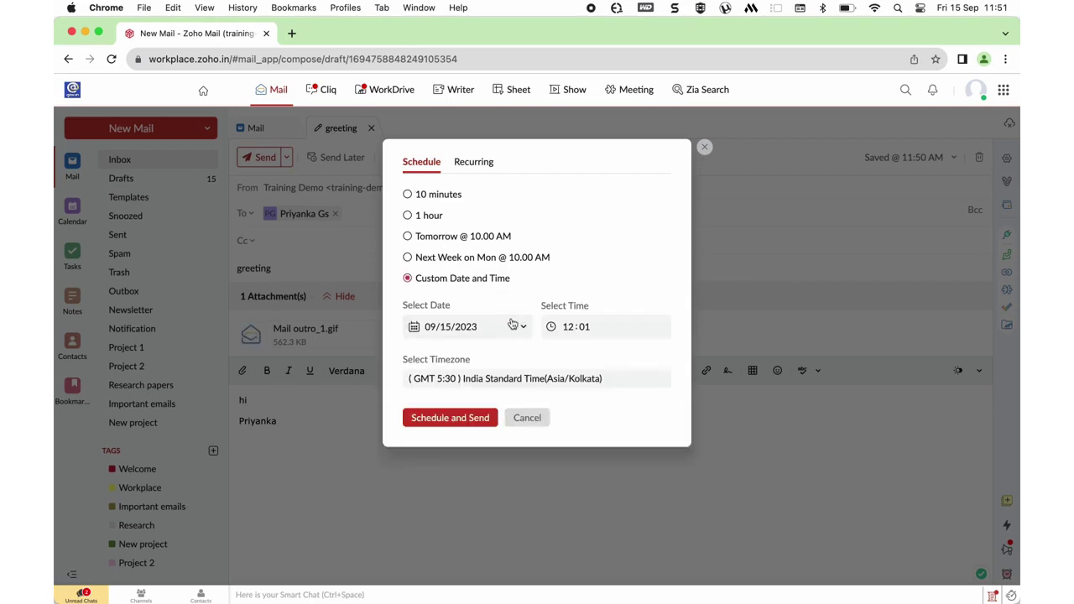
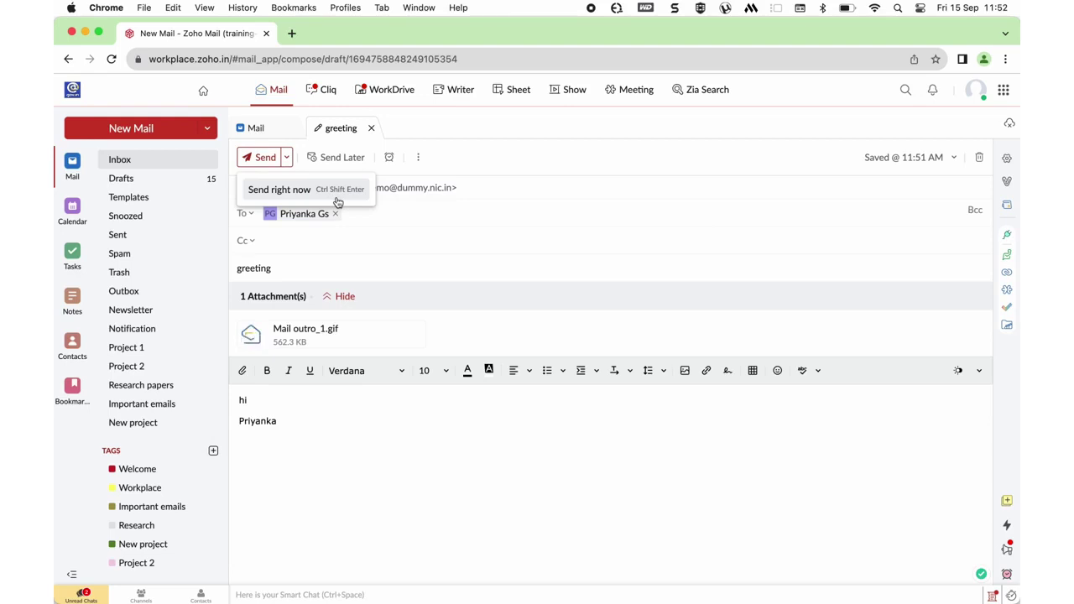
# - Search settings for 'undo' and view the Compose Undo Interval, allowing undo within 5 seconds
pyautogui.click(1006, 160)
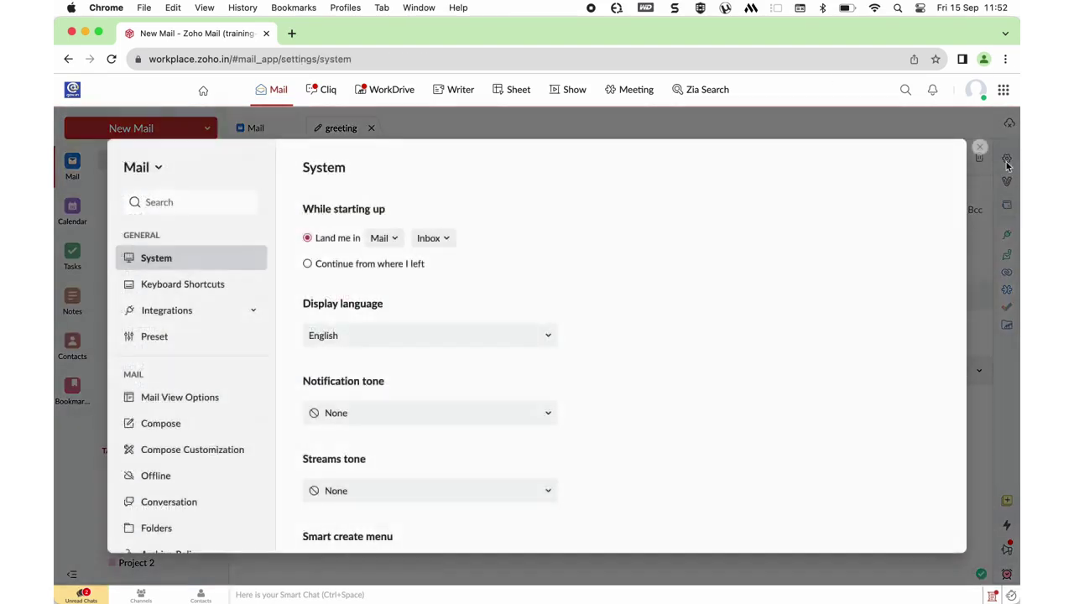
pyautogui.click(166, 202)
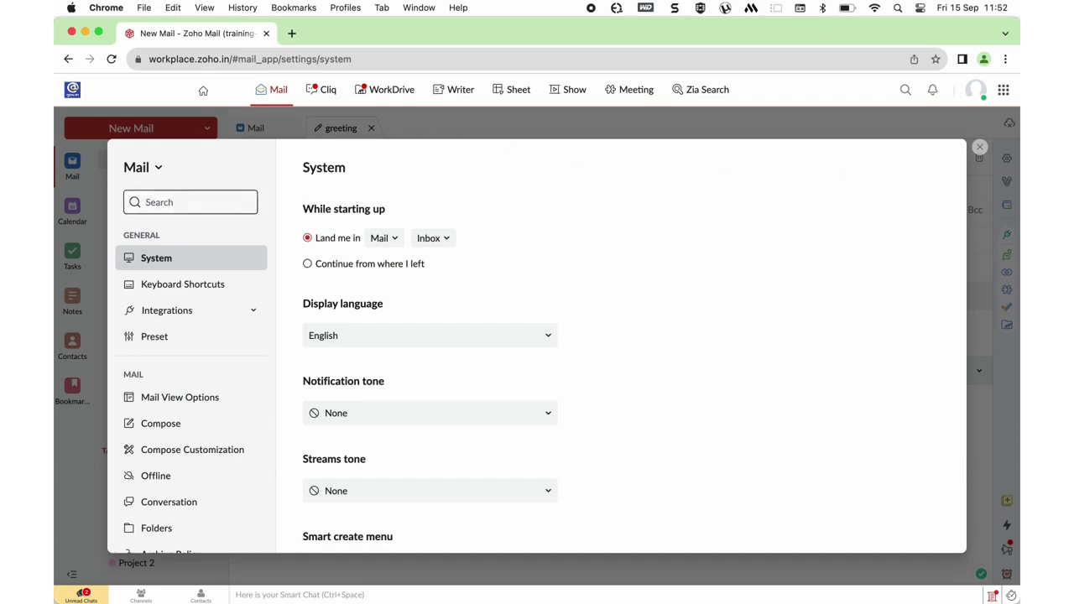
pyautogui.write('undo')
pyautogui.click(173, 238)
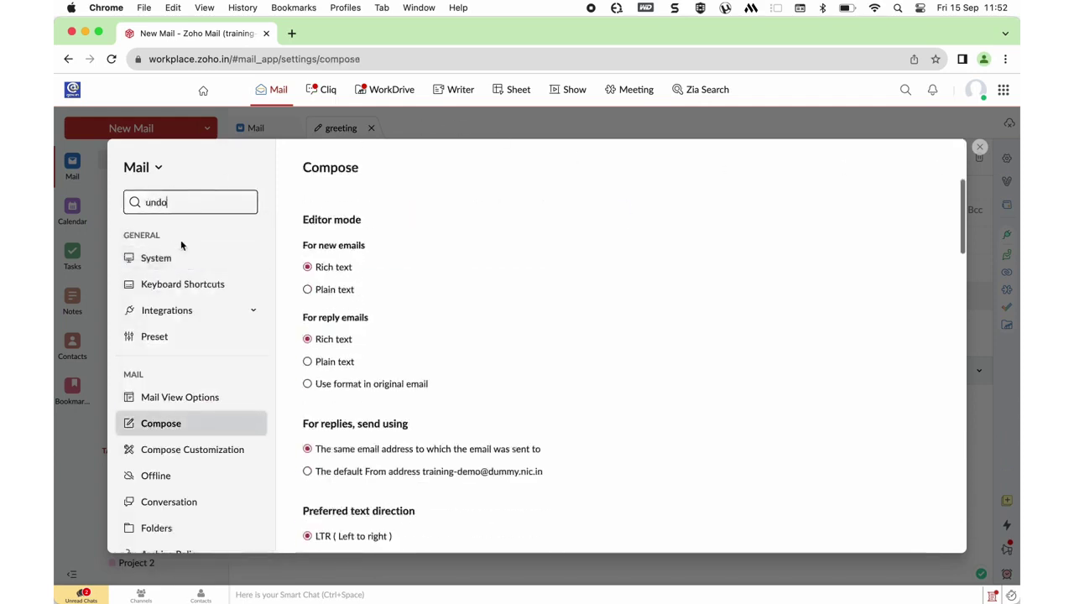
pyautogui.scroll(-1, 356, 383)
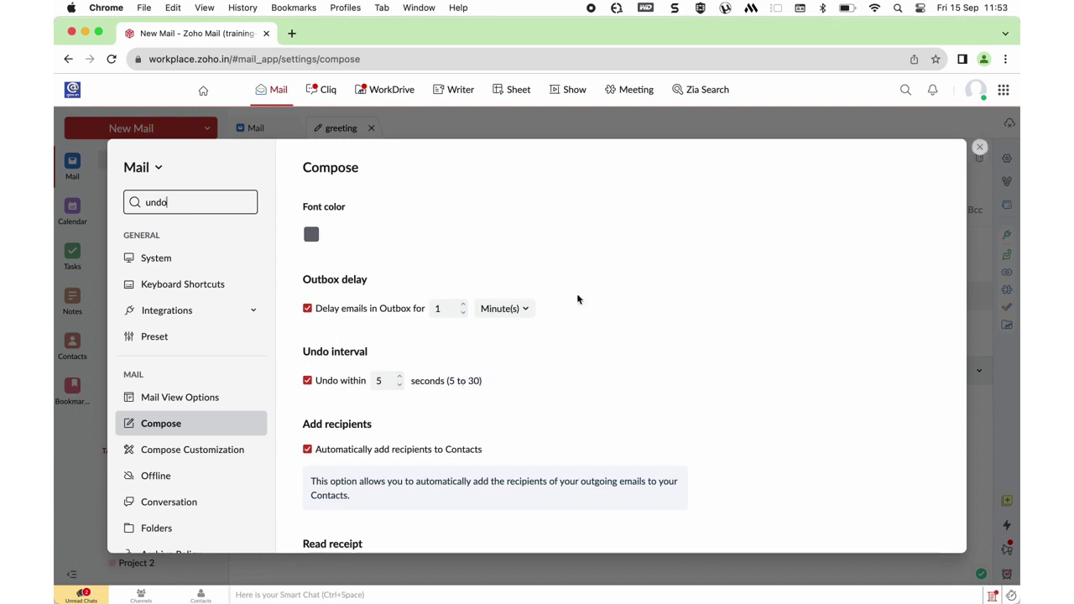
# - Close Settings and send the greeting draft from the Send dropdown
pyautogui.click(979, 147)
pyautogui.click(286, 157)
pyautogui.click(280, 187)
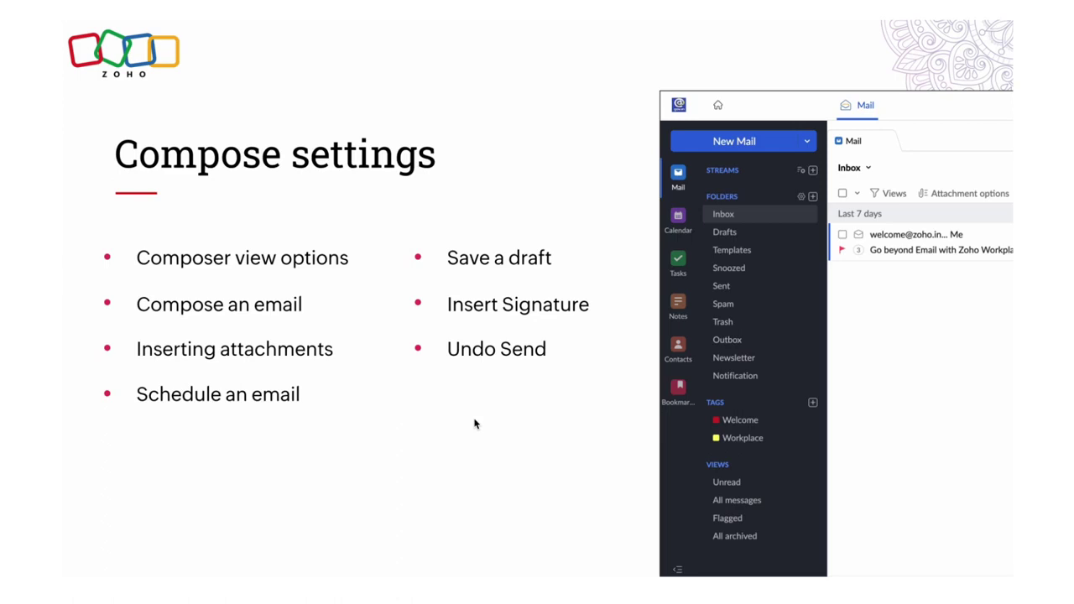
# - Move to the Advanced mailbox options slide and bring up the Zoho Mail search bar
pyautogui.click(474, 424)
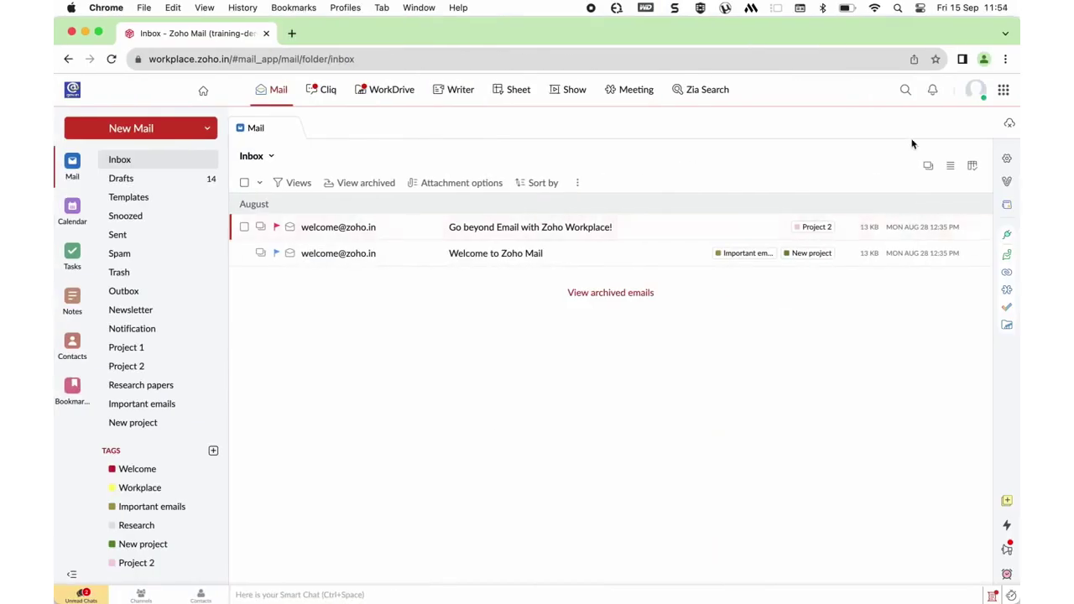
pyautogui.click(905, 89)
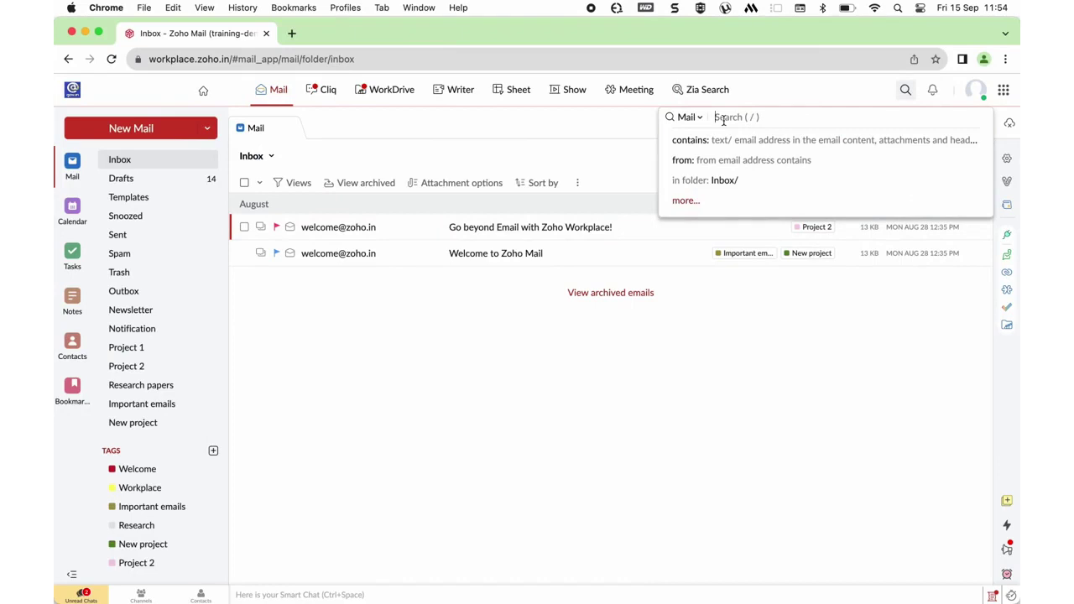
# - Search for emails containing 'zoho mail', browse the results, and start saving the search
pyautogui.click(723, 119)
pyautogui.write('zoho mail')
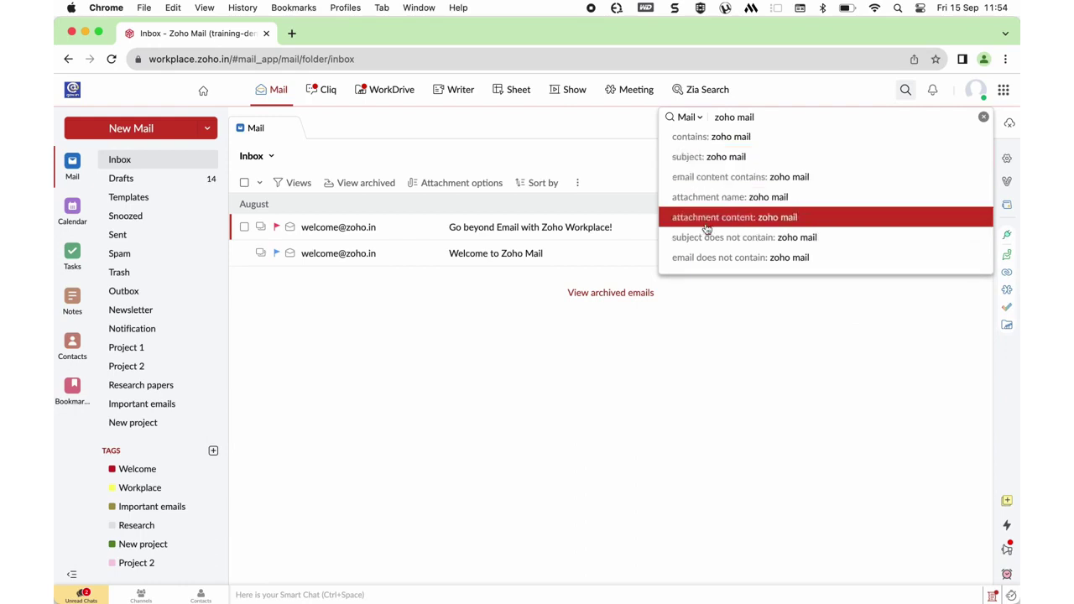
pyautogui.click(741, 141)
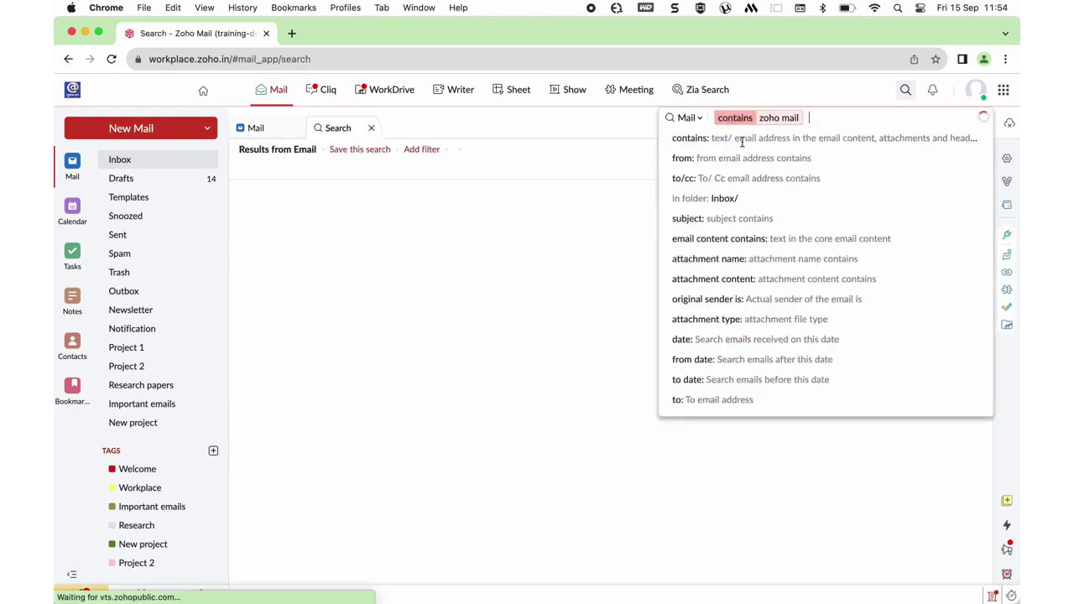
pyautogui.moveTo(762, 118)
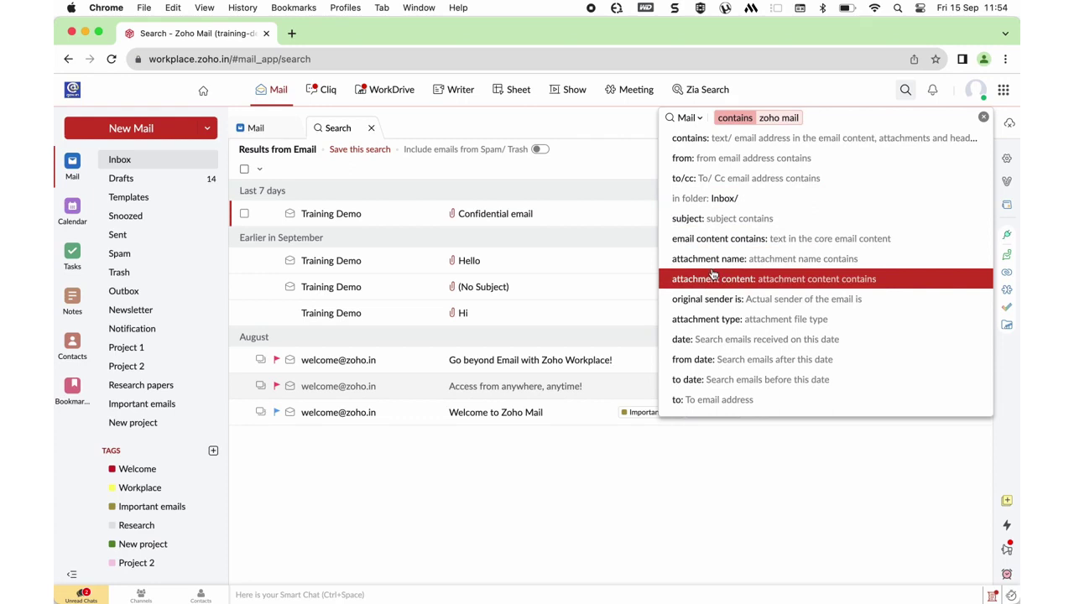
pyautogui.scroll(-2, 714, 311)
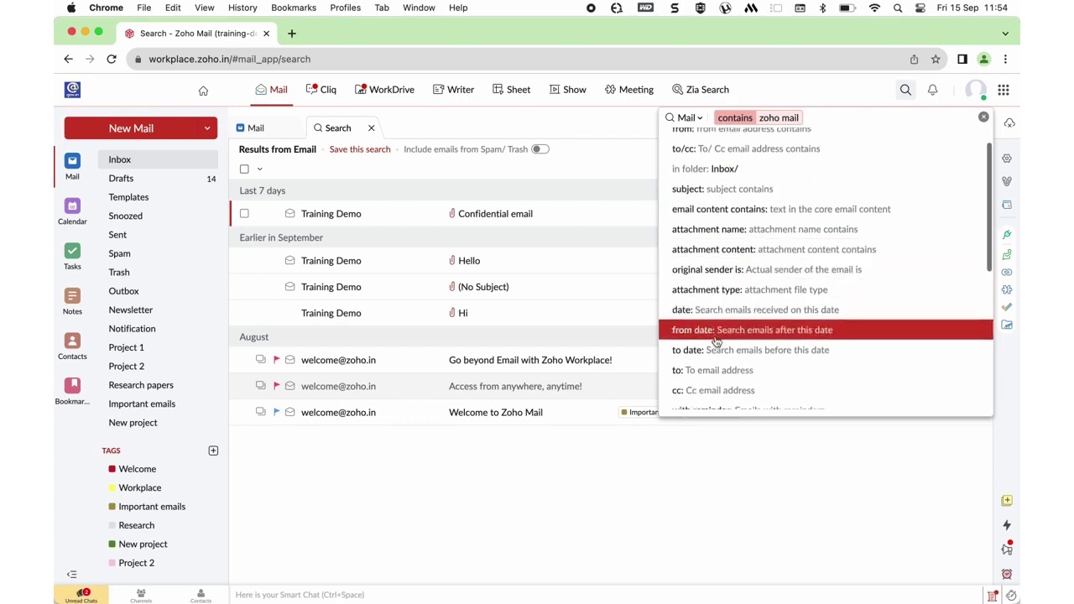
pyautogui.scroll(-6, 716, 341)
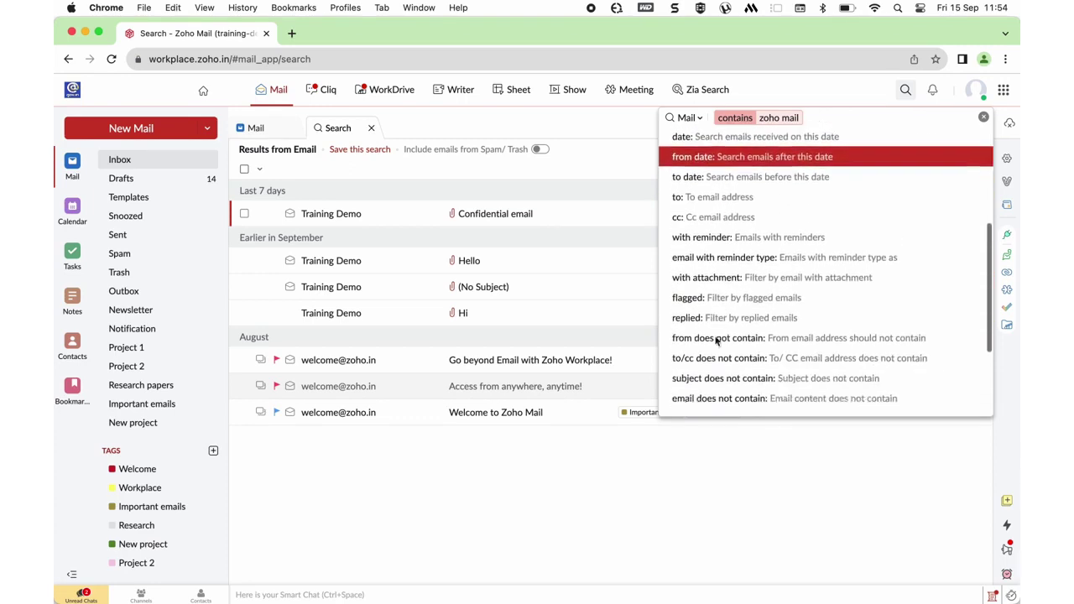
pyautogui.scroll(-5, 715, 339)
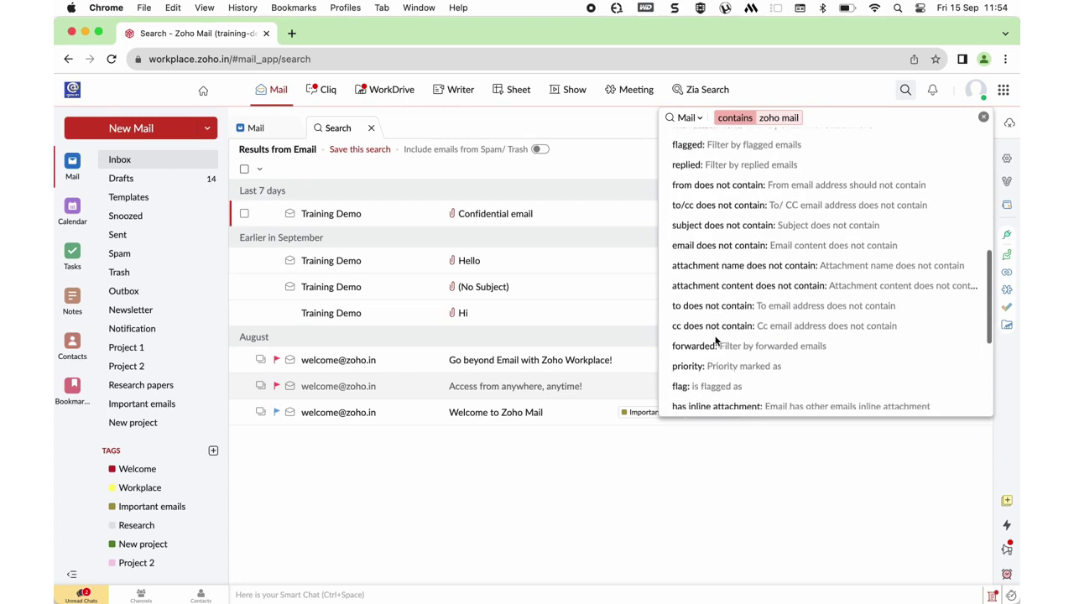
pyautogui.scroll(-2, 716, 340)
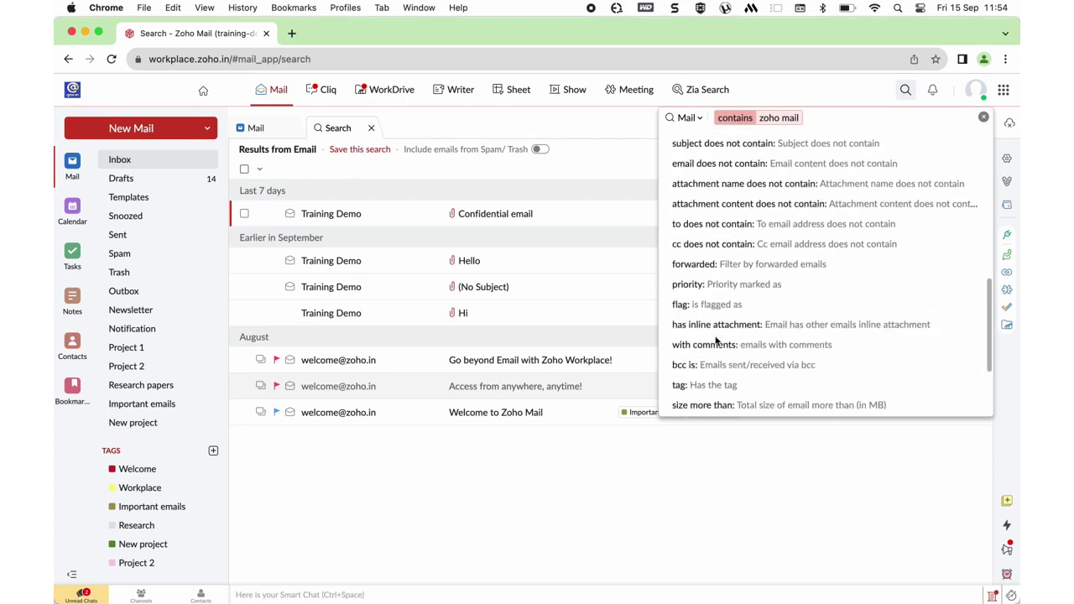
pyautogui.scroll(-4, 716, 340)
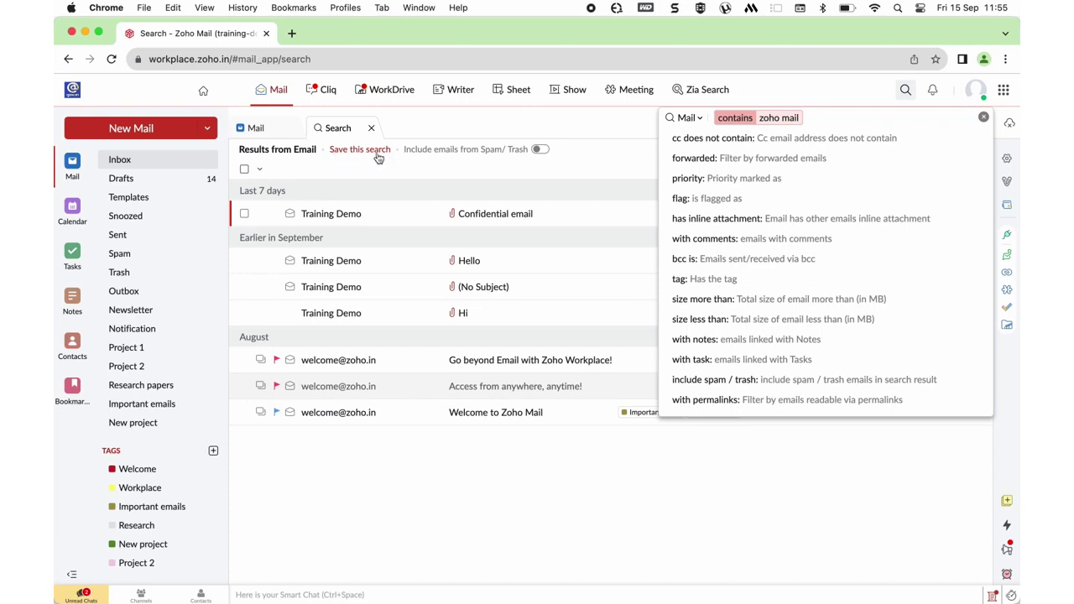
pyautogui.click(376, 156)
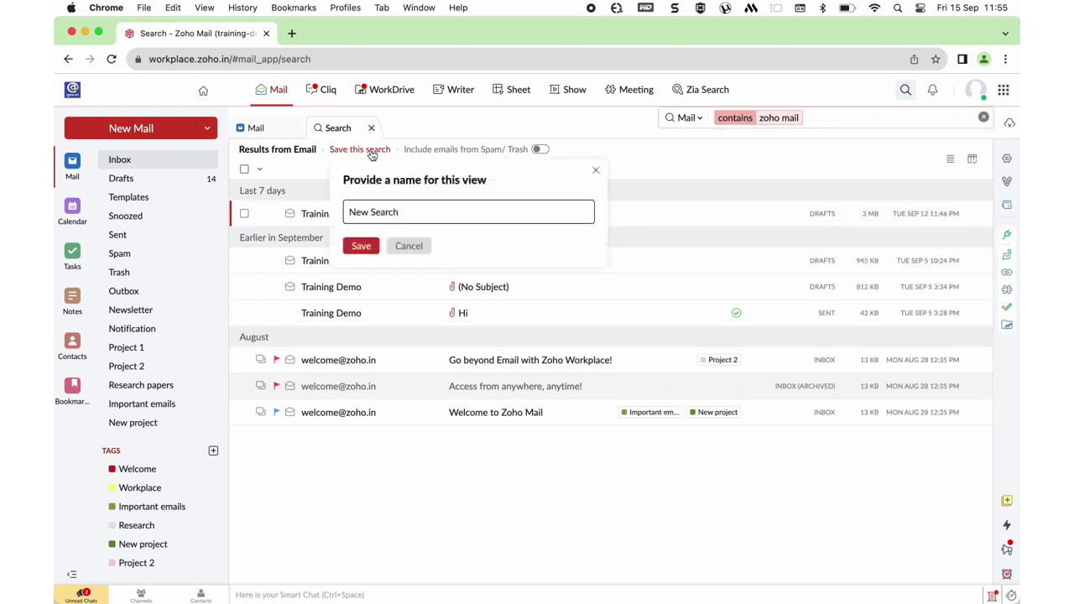
# - Save the search as 'Zoho Mail', check it under Saved Searches, and close the Search tab
pyautogui.press('BackSpace')
pyautogui.press('BackSpace')
pyautogui.press('BackSpace')
pyautogui.press('BackSpace')
pyautogui.press('BackSpace')
pyautogui.press('BackSpace')
pyautogui.press('BackSpace')
pyautogui.press('BackSpace')
pyautogui.press('BackSpace')
pyautogui.press('BackSpace')
pyautogui.write('Zoho')
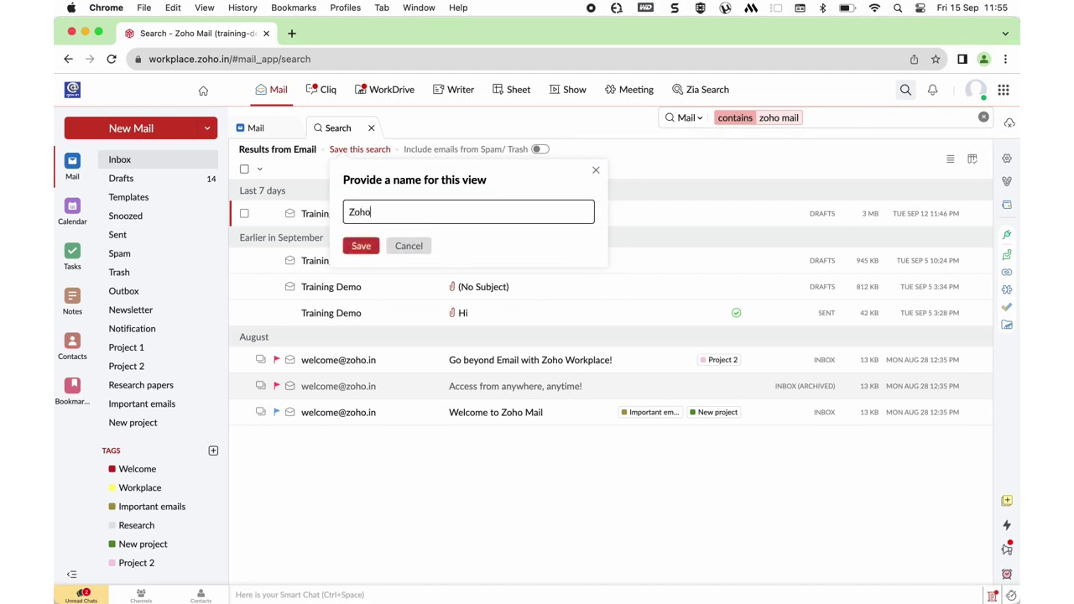
pyautogui.write(' Mail')
pyautogui.click(360, 247)
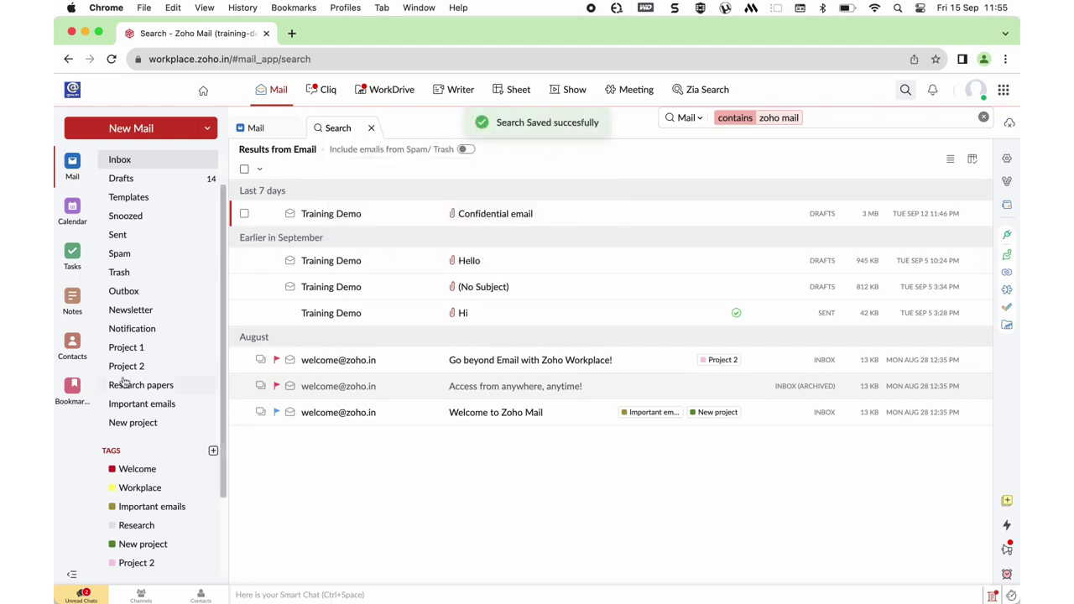
pyautogui.scroll(-5, 123, 382)
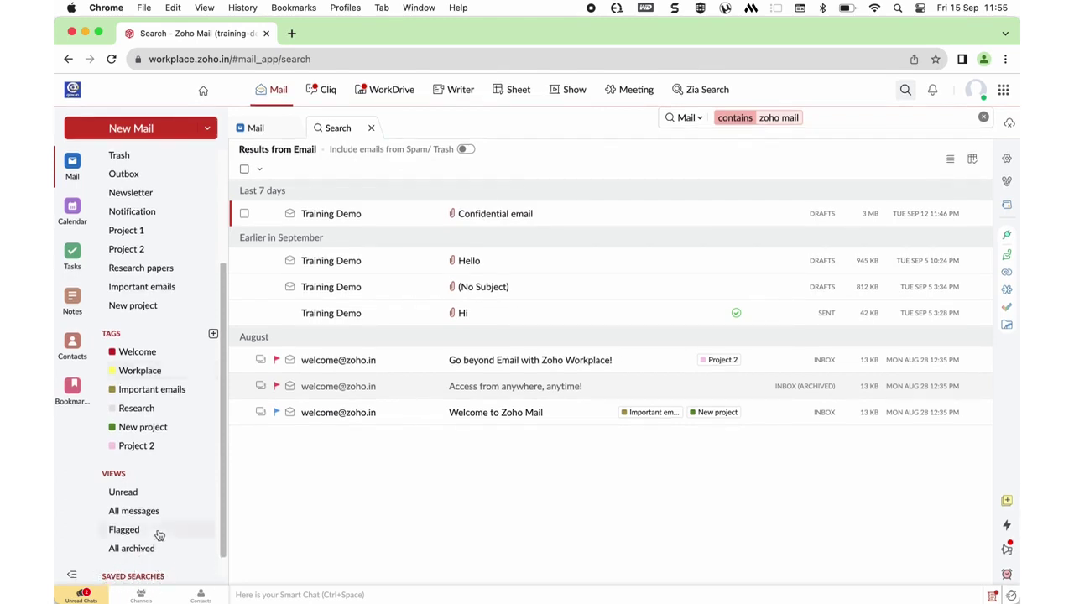
pyautogui.scroll(-2, 159, 534)
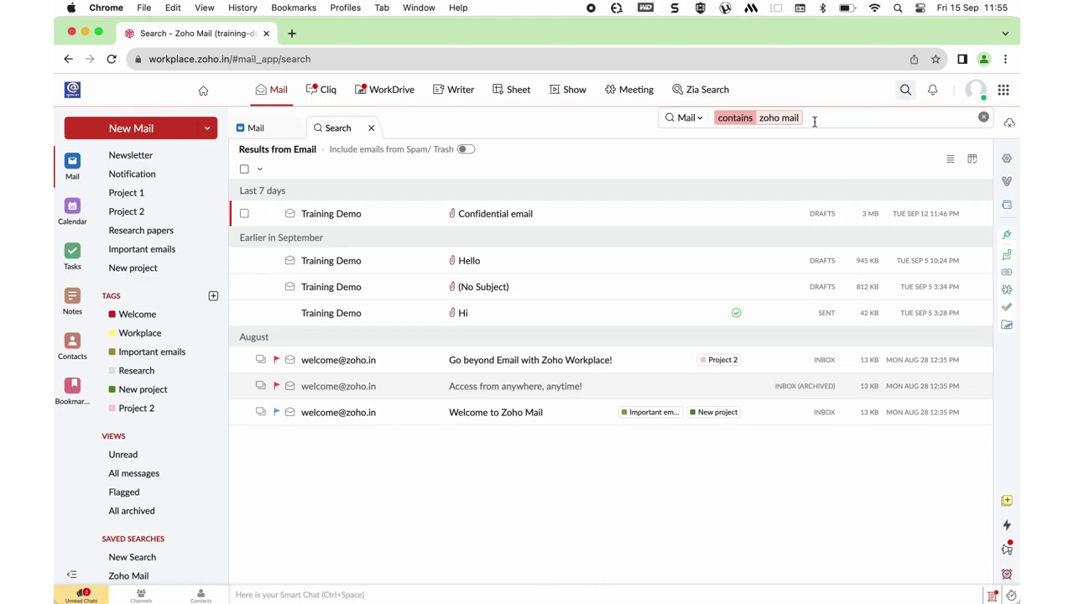
pyautogui.click(372, 130)
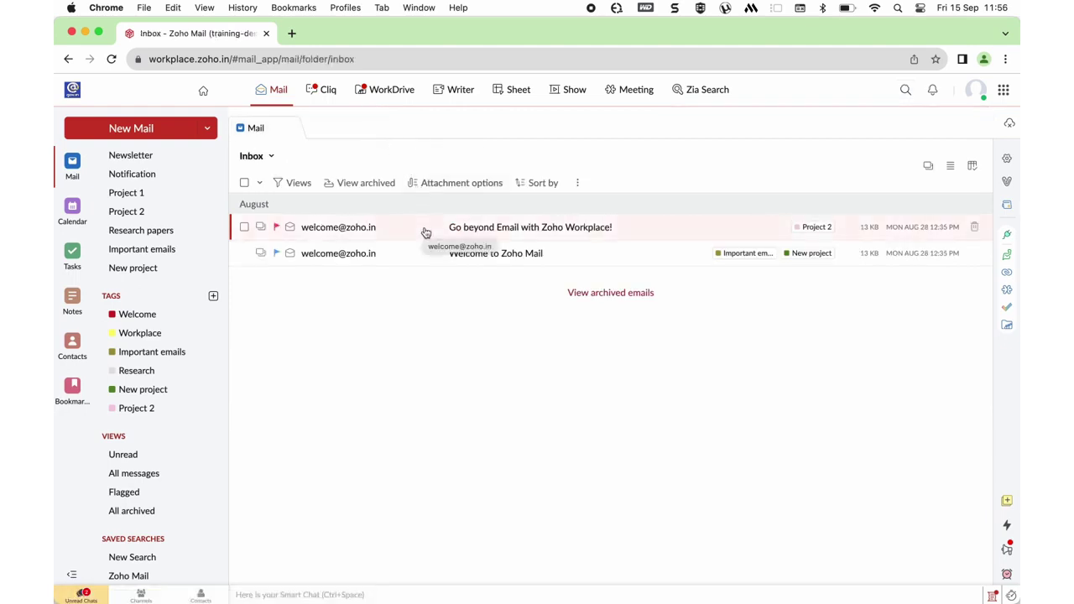
# - Archive the 'Go beyond Email with Zoho Workplace!' email, check the archived list, then return to the inbox
pyautogui.click(244, 227)
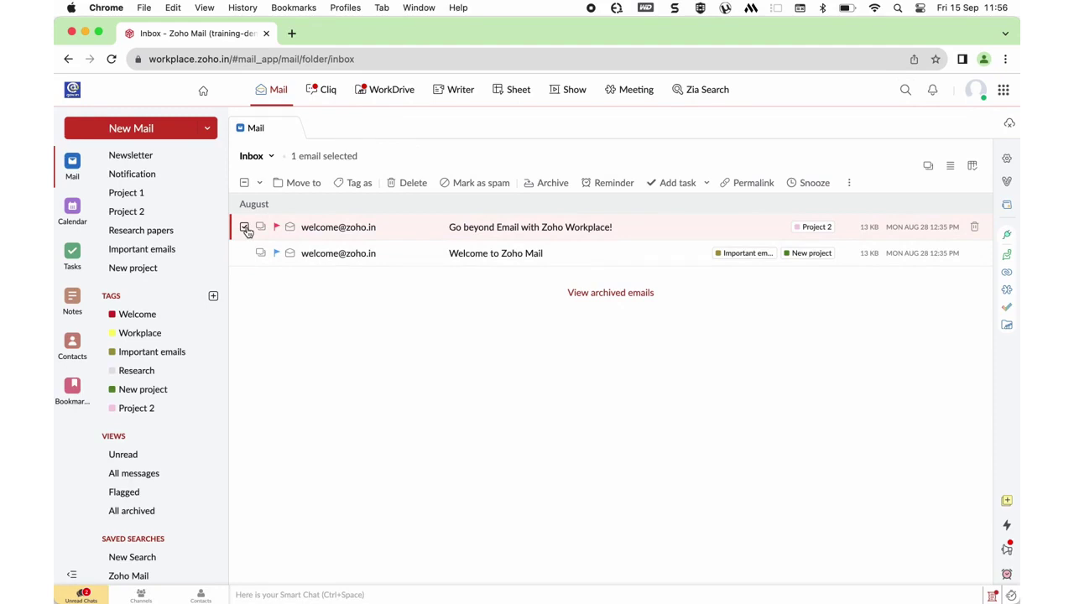
pyautogui.click(552, 184)
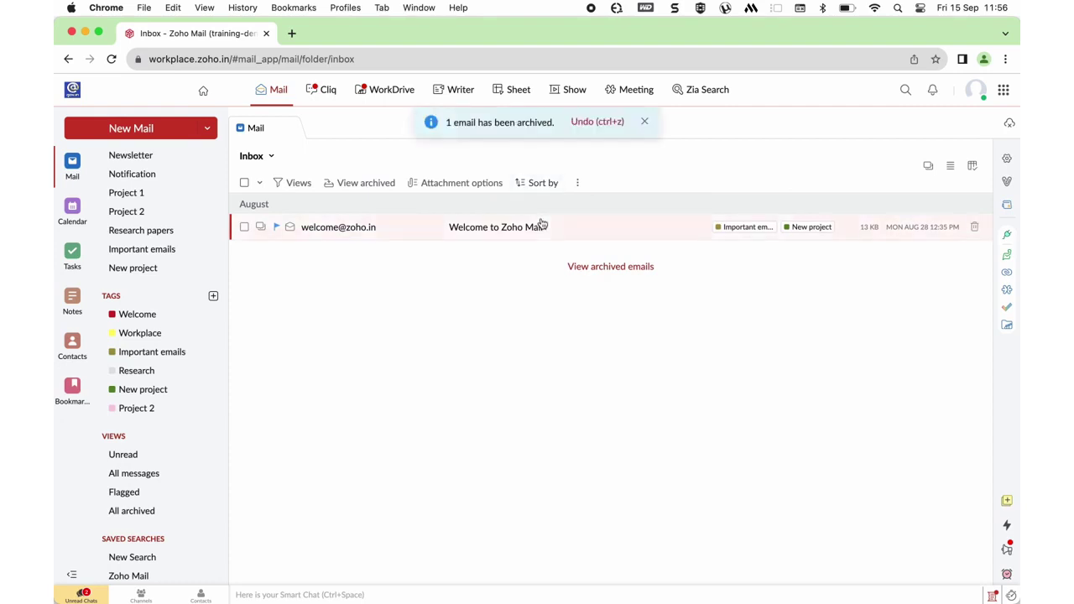
pyautogui.scroll(5, 161, 270)
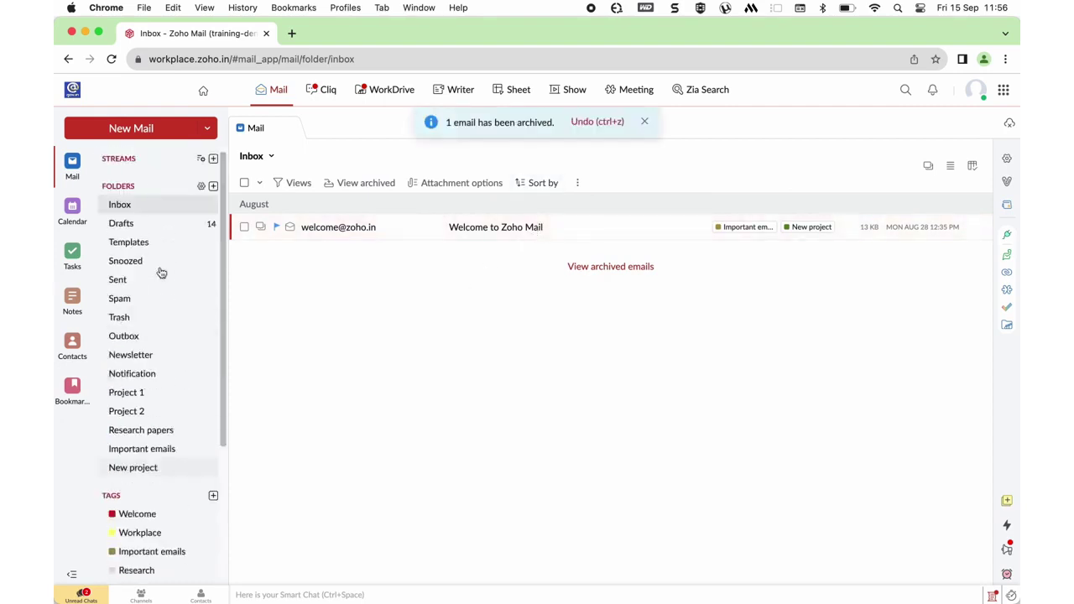
pyautogui.click(366, 186)
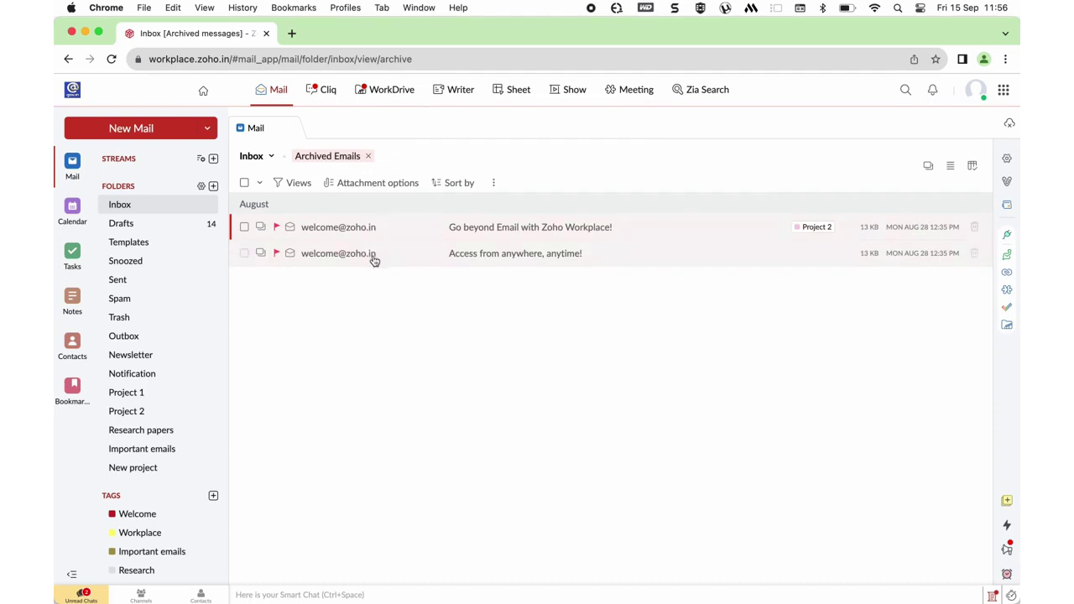
pyautogui.click(367, 156)
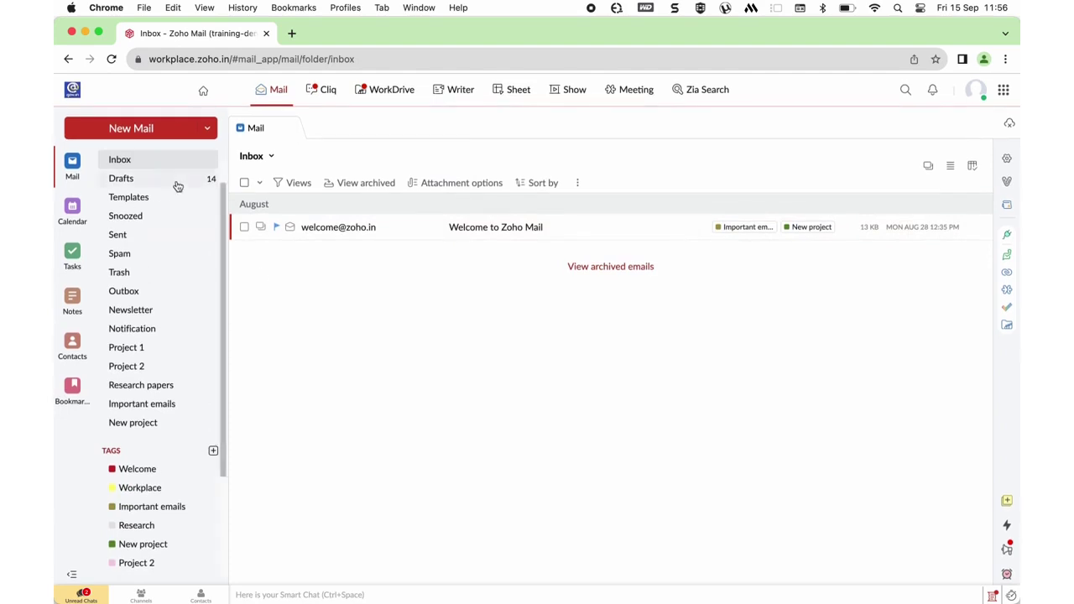
# - Start a new email, then open the sent greeting email in the Sent folder
pyautogui.click(145, 129)
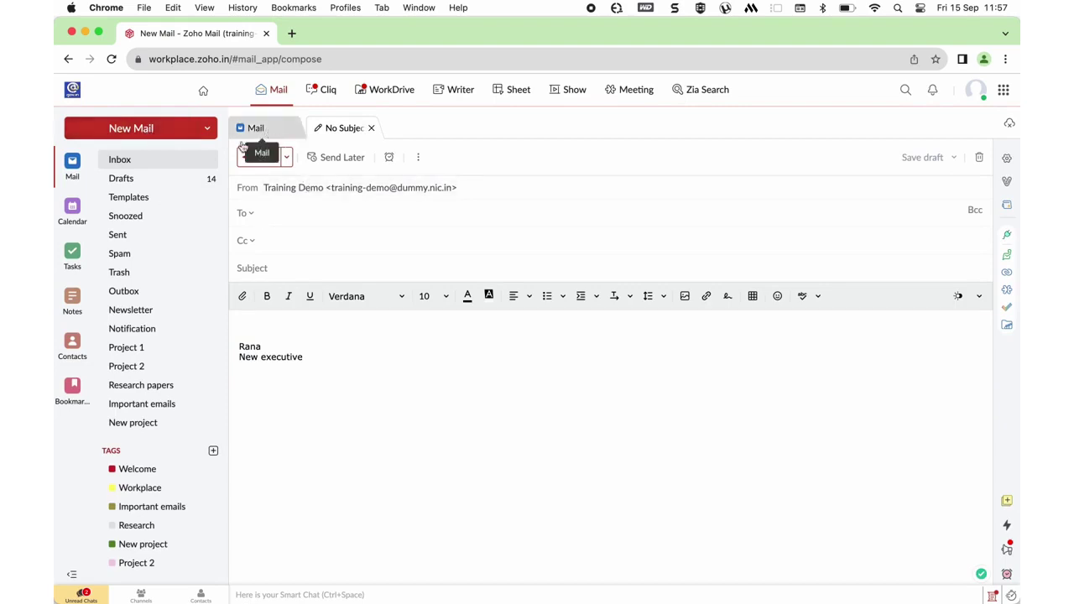
pyautogui.click(130, 237)
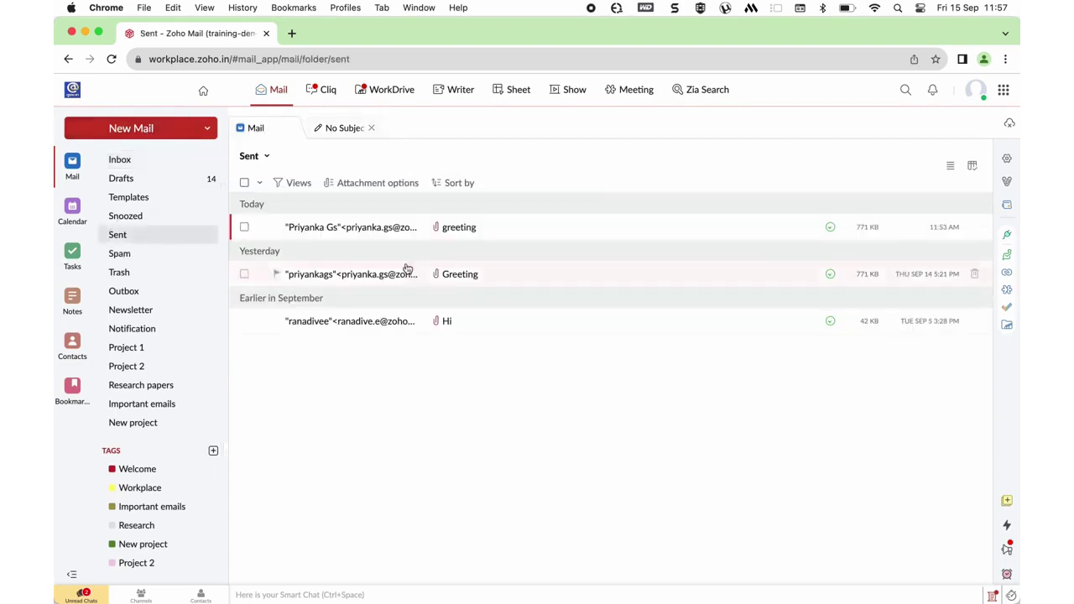
pyautogui.click(402, 230)
# - Attach Mail outro_1.gif to the new draft by drag-and-drop, then return to the Sent list
pyautogui.moveTo(336, 394)
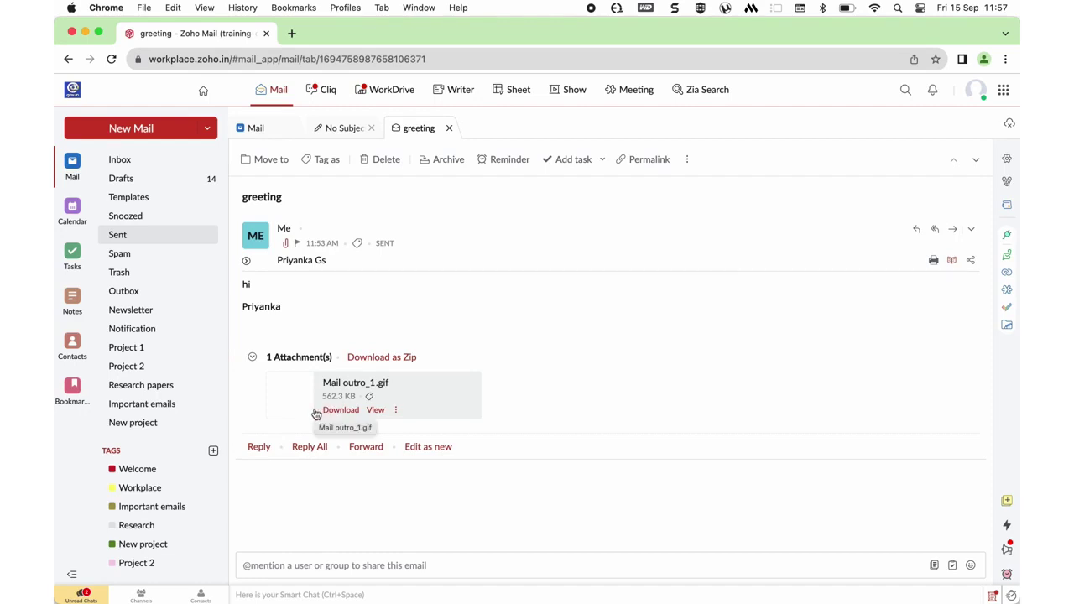
pyautogui.moveTo(315, 407); pyautogui.dragTo(361, 449)
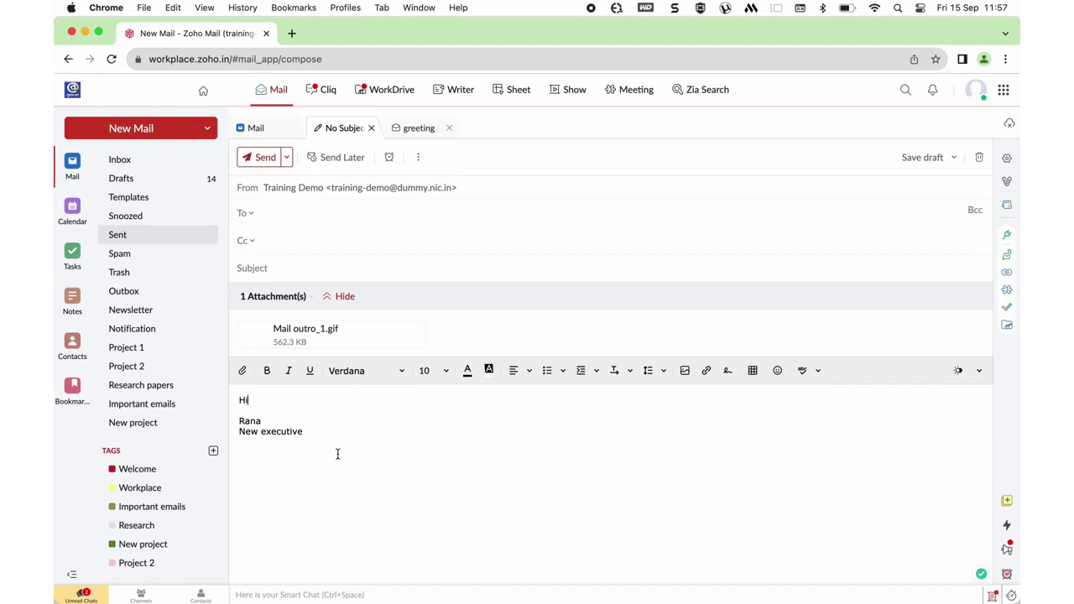
pyautogui.click(248, 127)
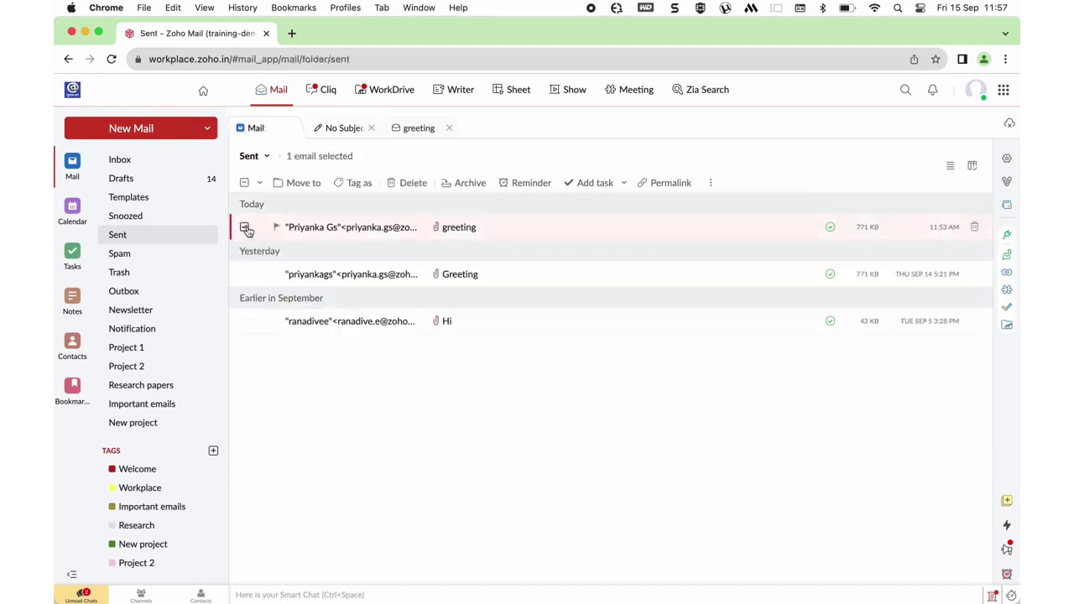
# - Forward today's and yesterday's greeting emails together as attachments in a new draft
pyautogui.click(714, 186)
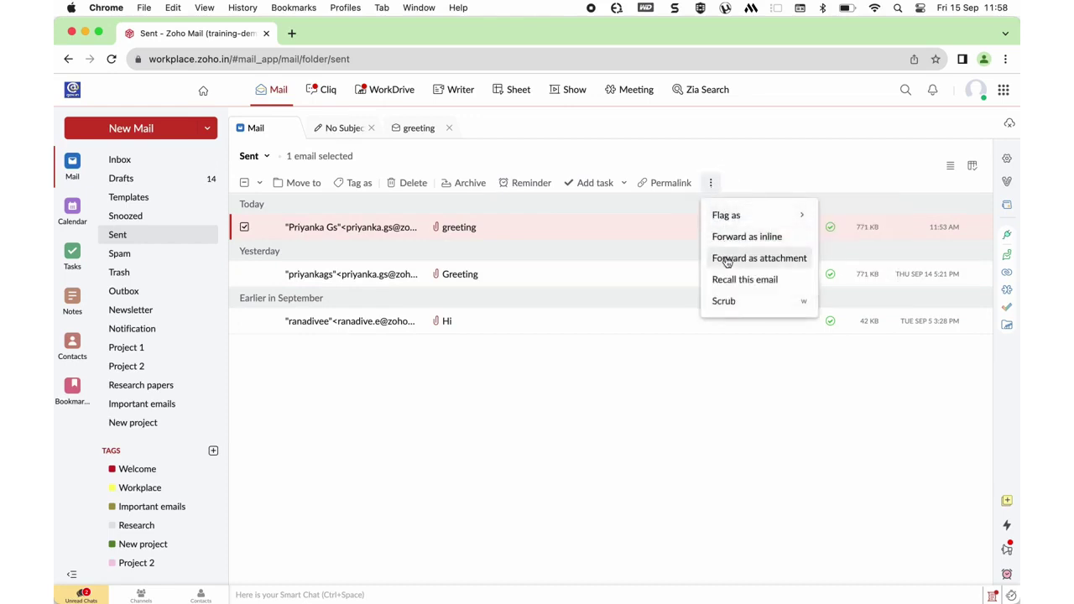
pyautogui.click(245, 273)
pyautogui.click(505, 183)
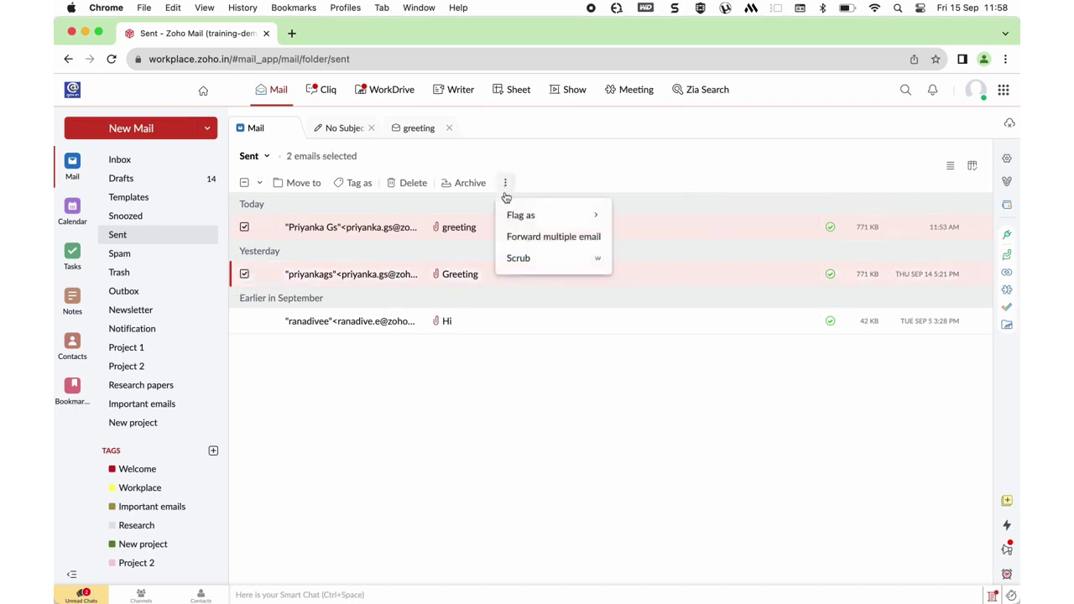
pyautogui.click(537, 241)
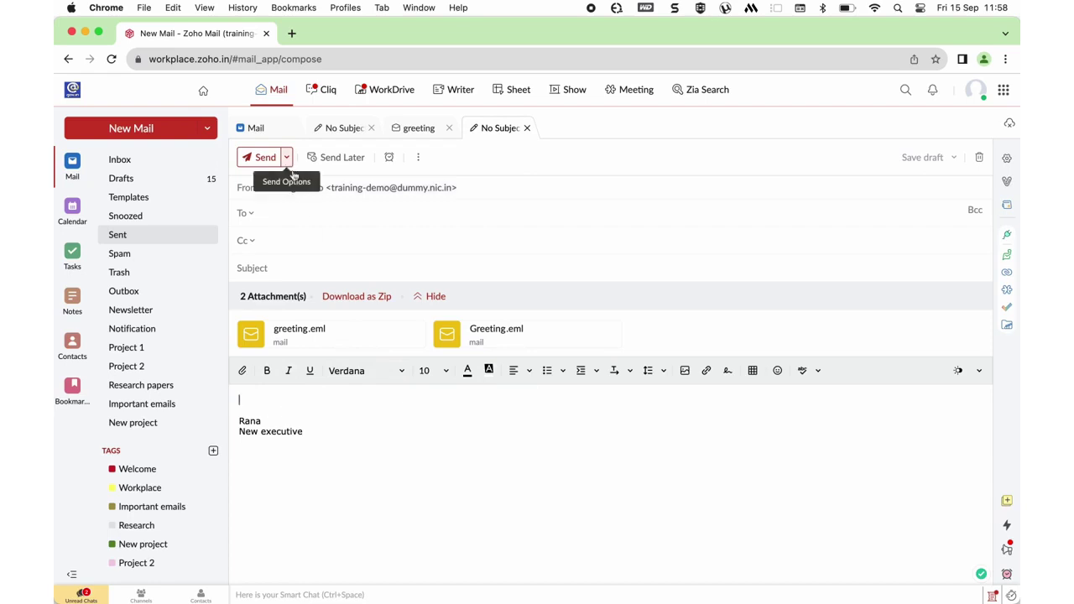
# - Close the forwarding draft, untitled draft and greeting tabs, and untick both greeting emails
pyautogui.click(449, 128)
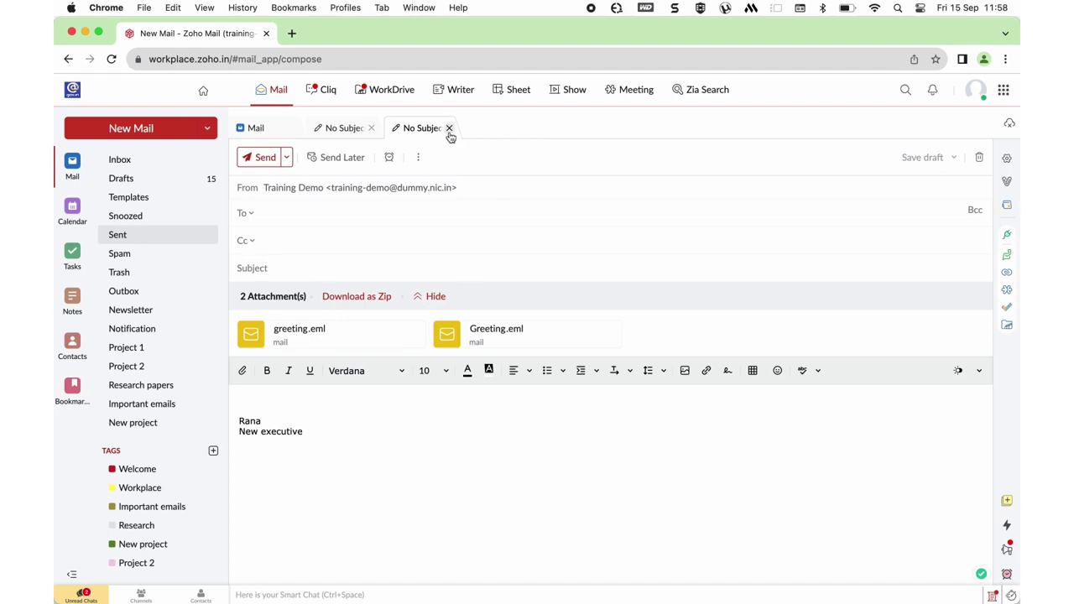
pyautogui.click(372, 128)
pyautogui.click(371, 128)
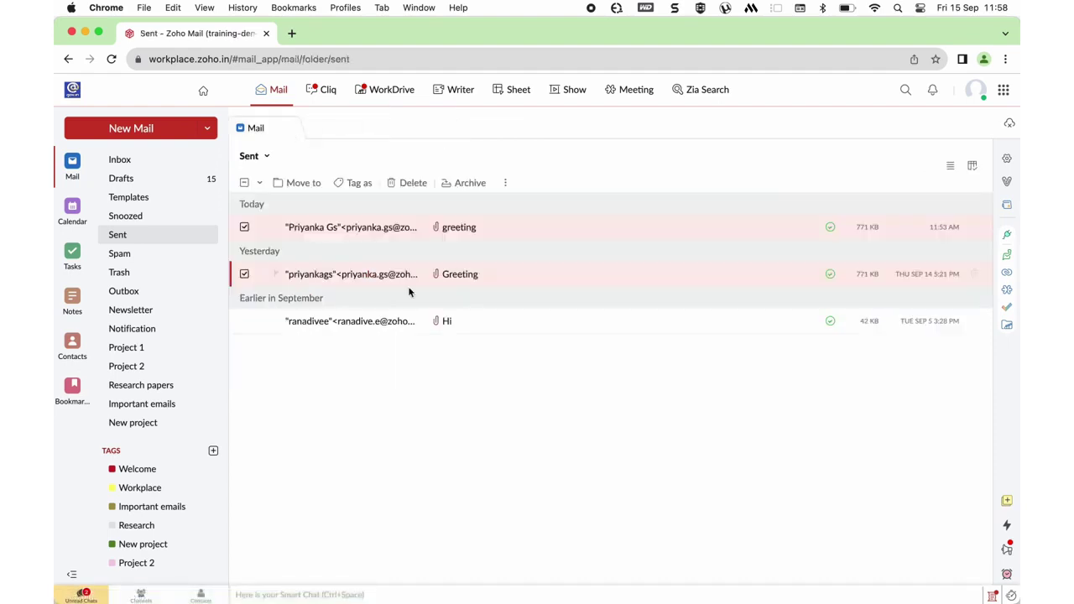
pyautogui.scroll(1, 200, 258)
pyautogui.scroll(1, 200, 259)
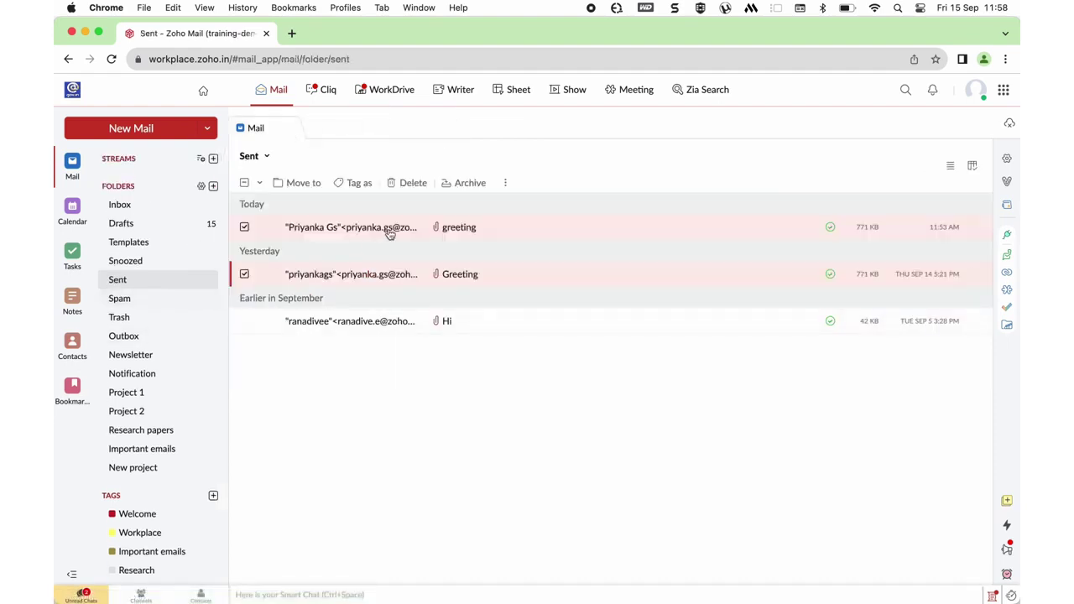
pyautogui.click(245, 227)
pyautogui.click(245, 274)
pyautogui.click(168, 209)
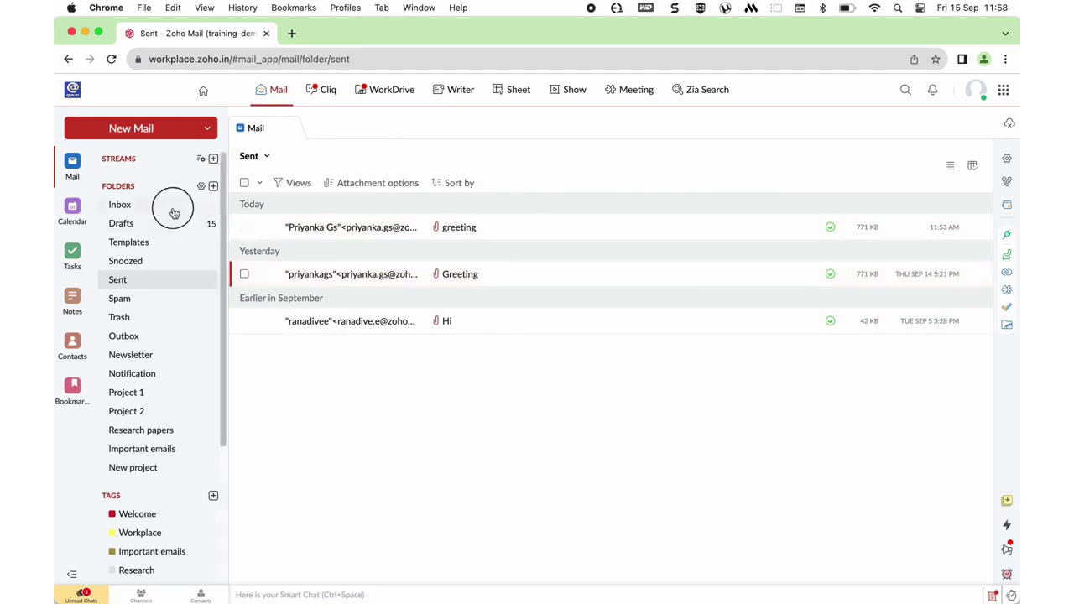
# - Open the Welcome to Zoho Mail email and view its print preview, closing it without printing
pyautogui.click(454, 228)
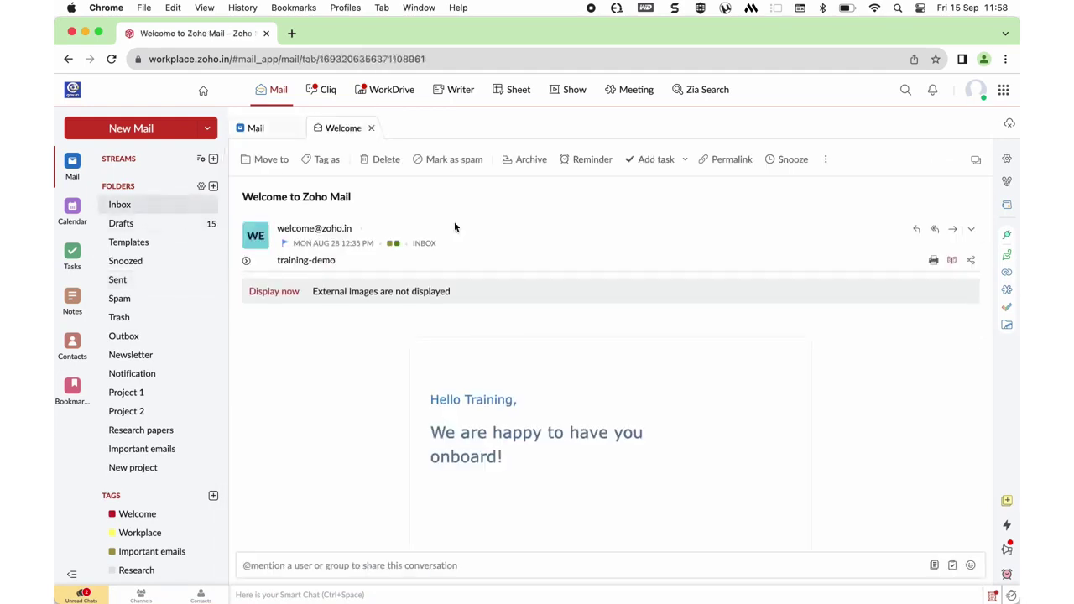
pyautogui.click(934, 262)
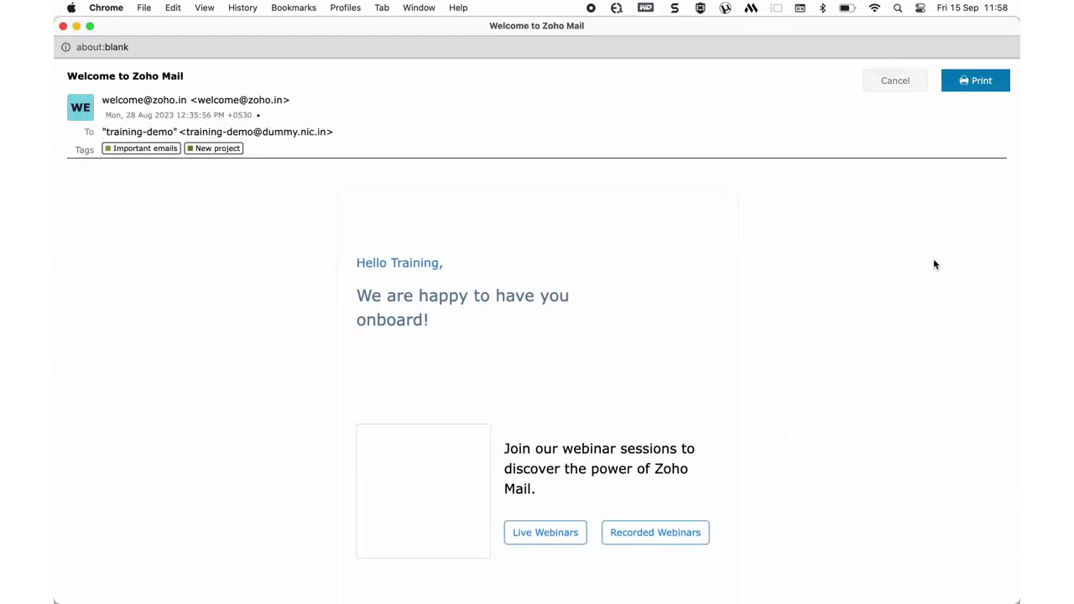
pyautogui.click(984, 80)
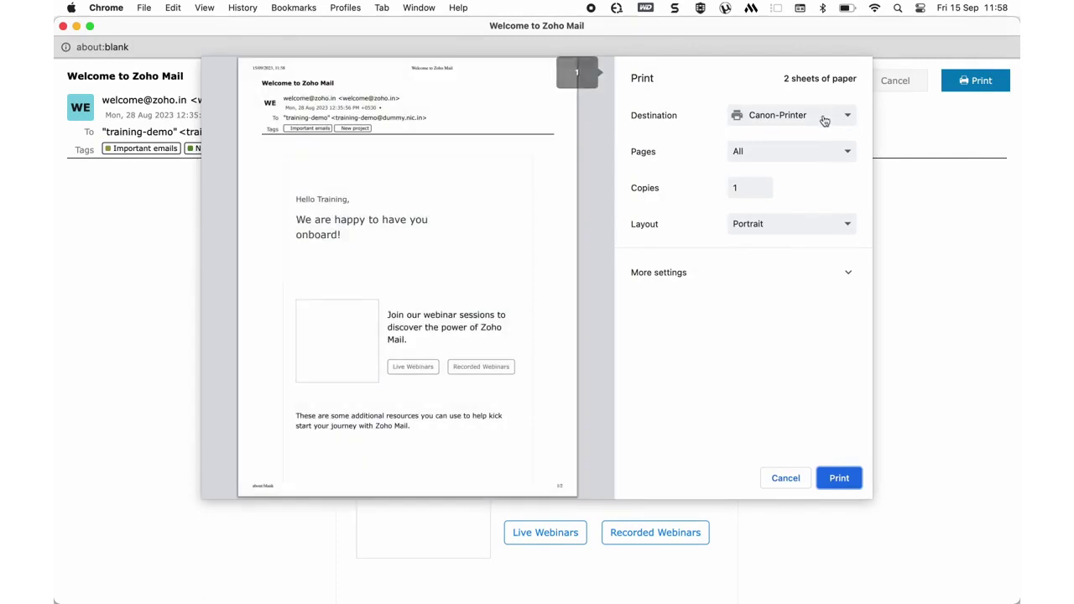
pyautogui.click(844, 482)
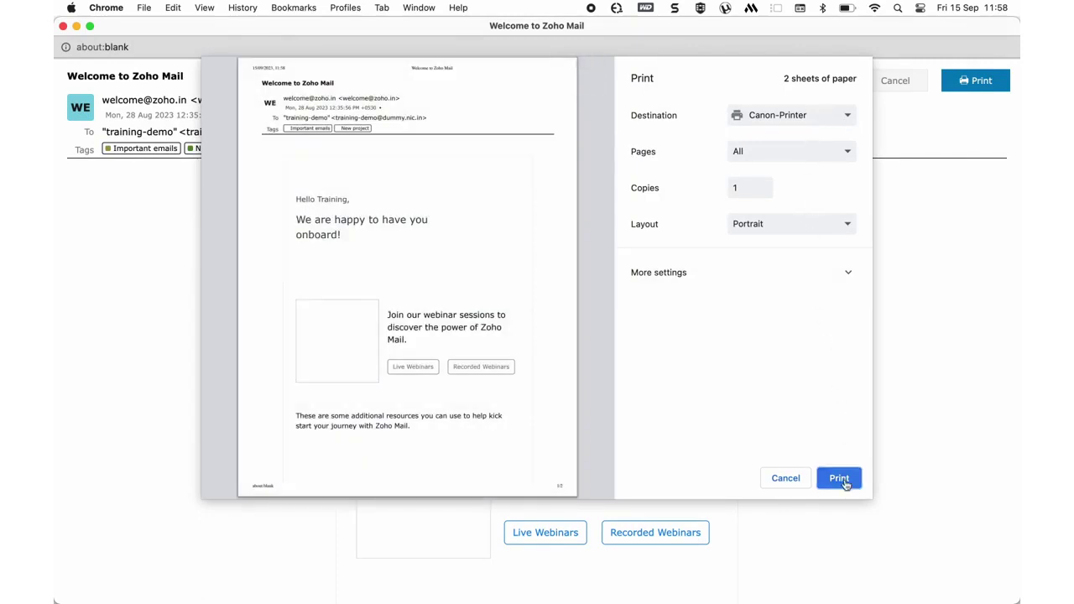
pyautogui.click(63, 27)
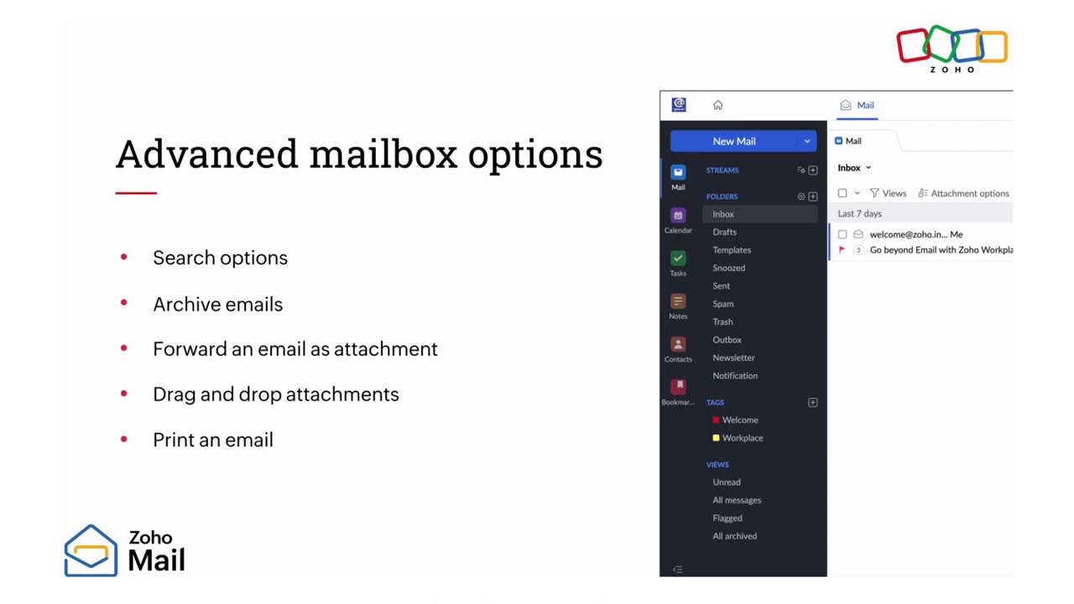
# - Advance to the Advanced settings slide and start a search in Zoho Mail settings
pyautogui.click(477, 479)
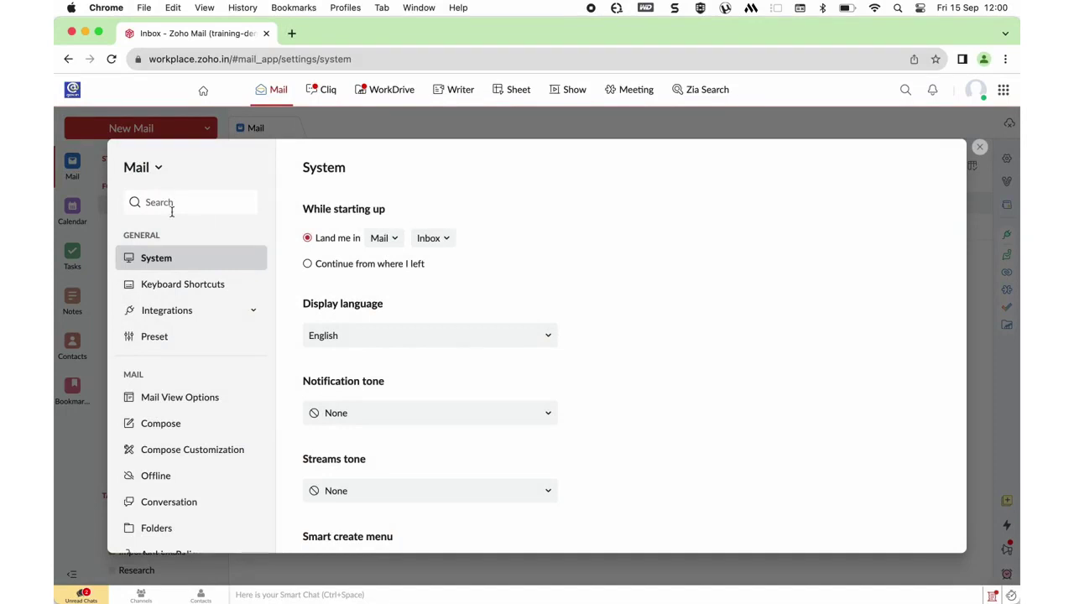
pyautogui.click(172, 207)
# - Search settings for 'filt' and open the Filters page listing four incoming filters
pyautogui.write('fil')
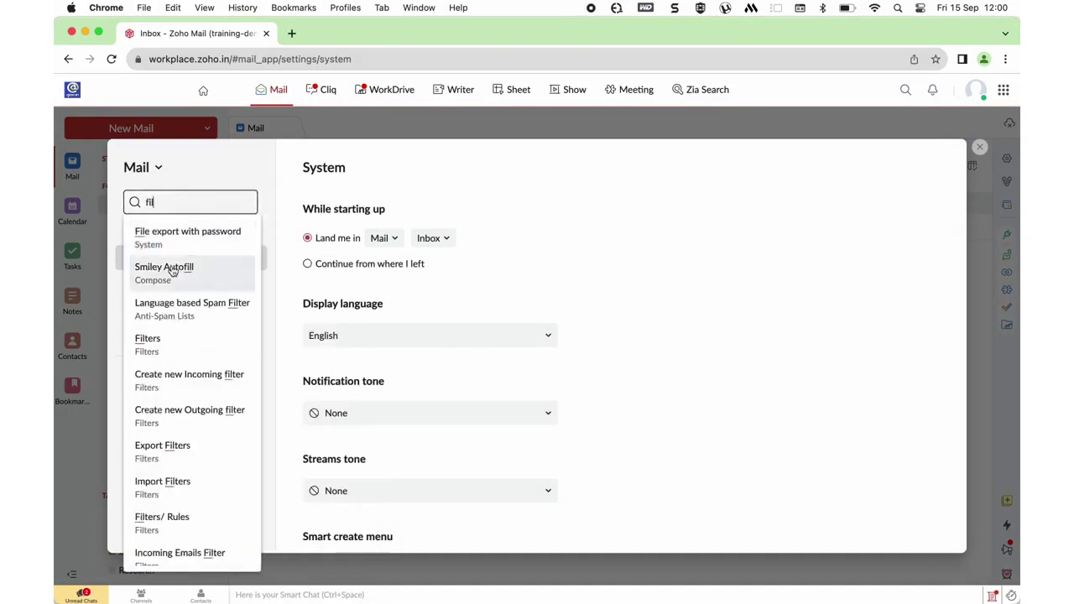
pyautogui.write('tr')
pyautogui.press('BackSpace')
pyautogui.press('BackSpace')
pyautogui.write('t')
pyautogui.click(176, 278)
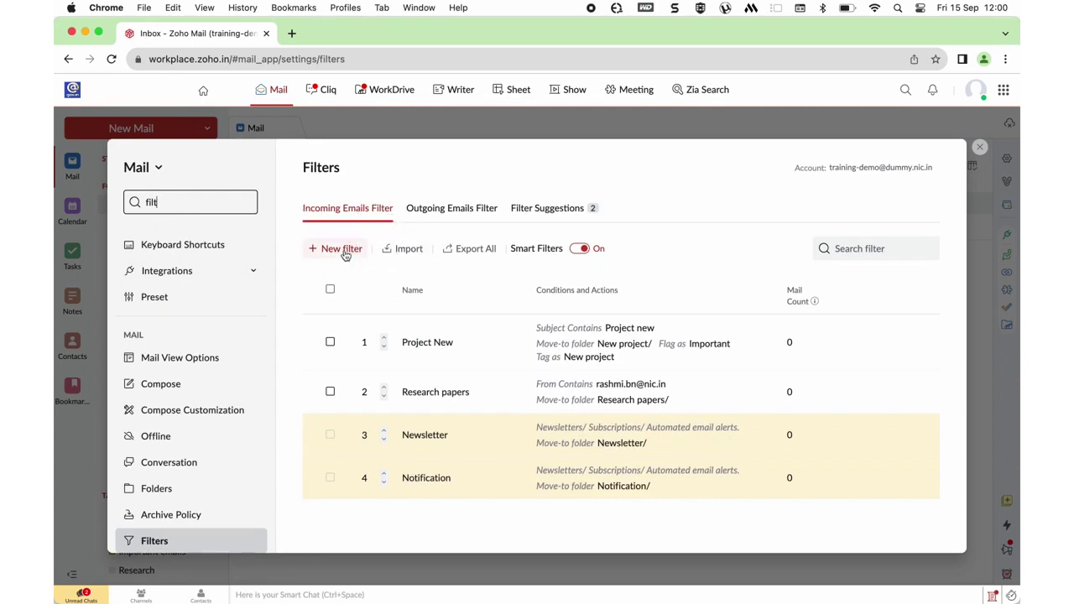
# - Start a new incoming filter named 'New project'
pyautogui.click(344, 252)
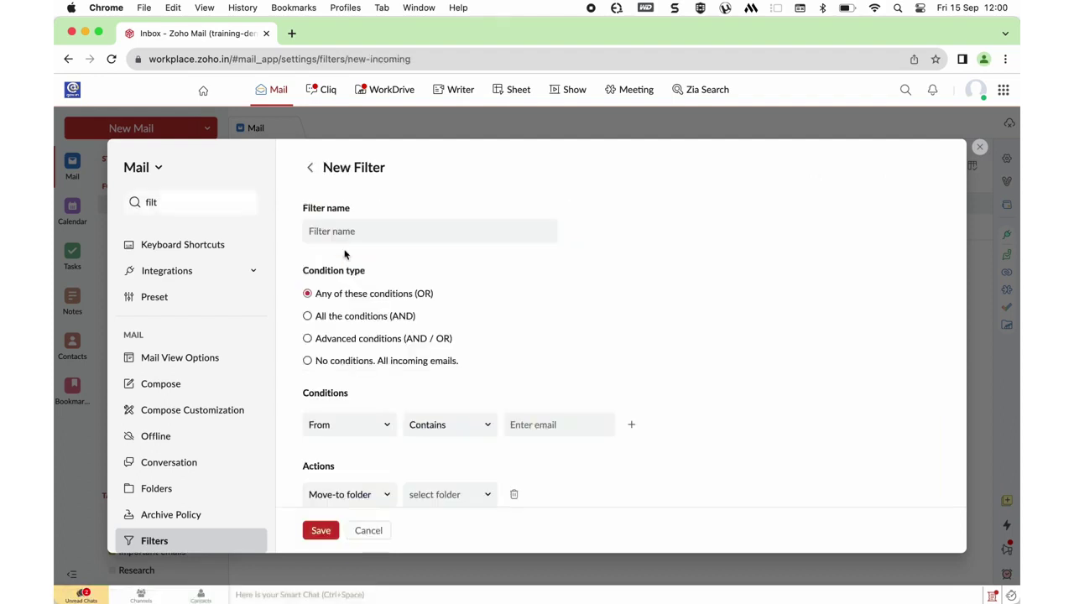
pyautogui.click(343, 238)
pyautogui.write('New')
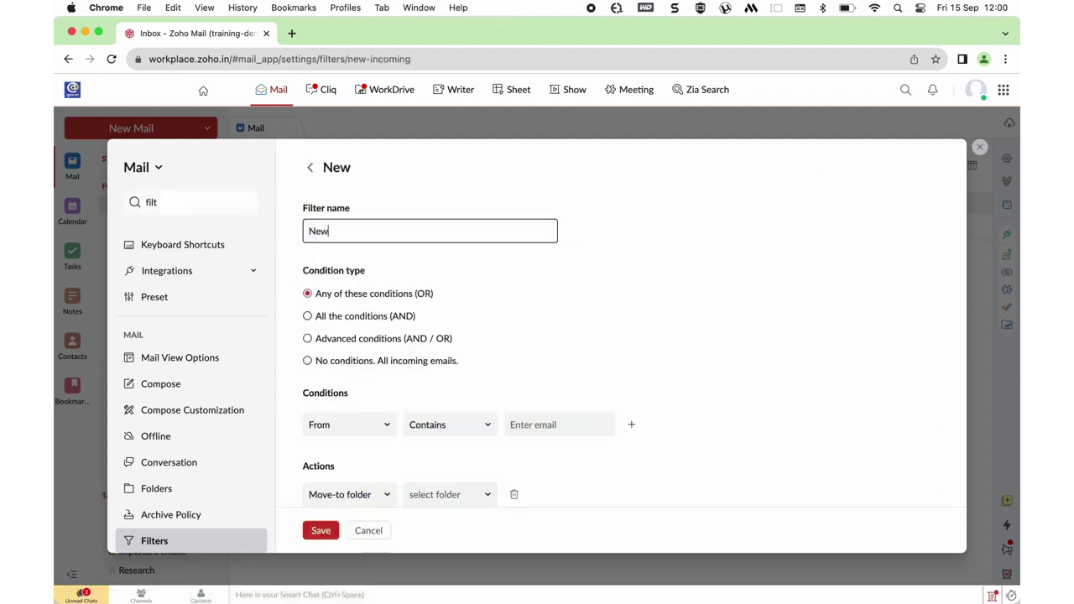
pyautogui.write(' project')
# - Set the filter condition to Subject Contains 'New project'
pyautogui.scroll(-2, 402, 310)
pyautogui.scroll(-1, 403, 304)
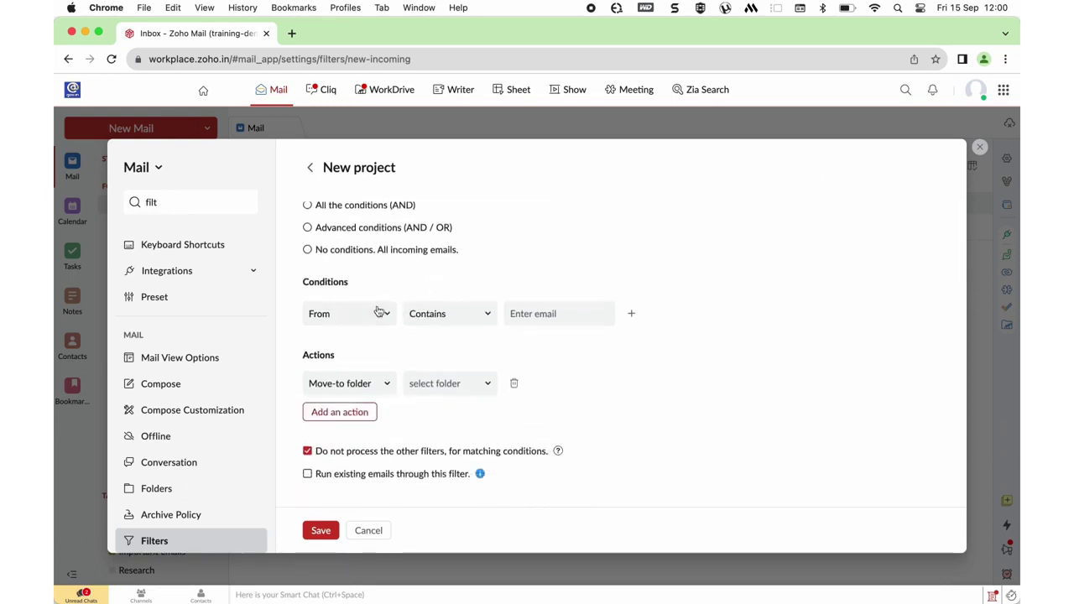
pyautogui.click(377, 313)
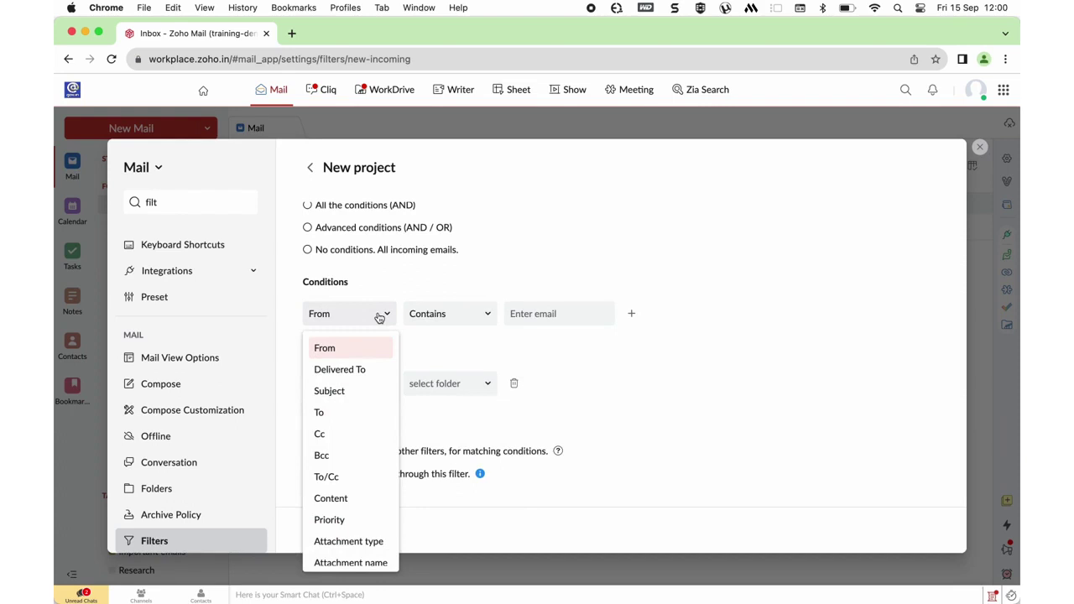
pyautogui.click(343, 391)
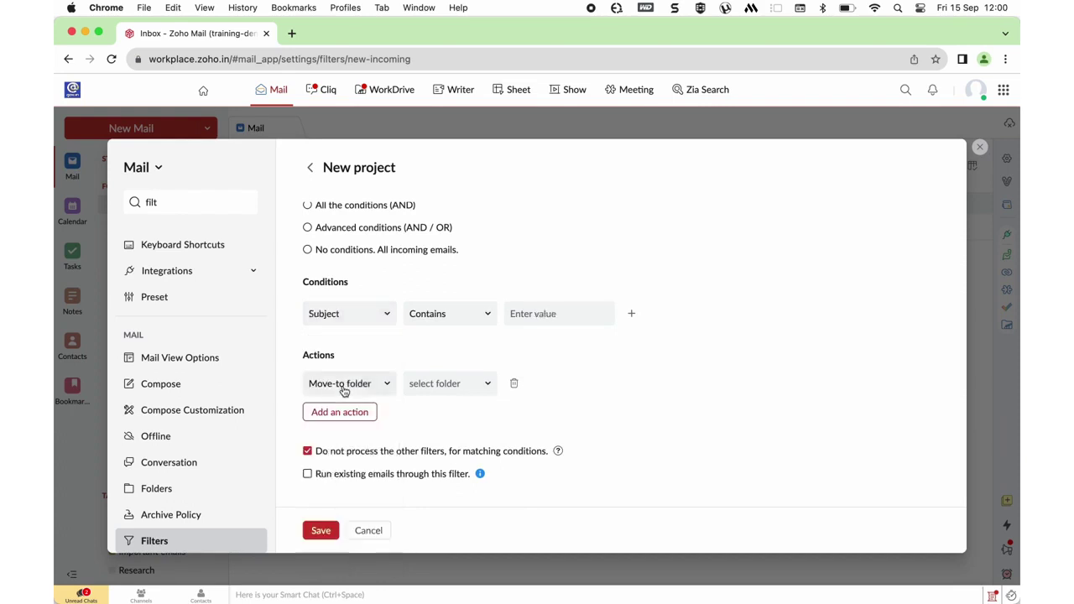
pyautogui.click(463, 312)
pyautogui.click(458, 353)
pyautogui.click(526, 313)
pyautogui.write('New project')
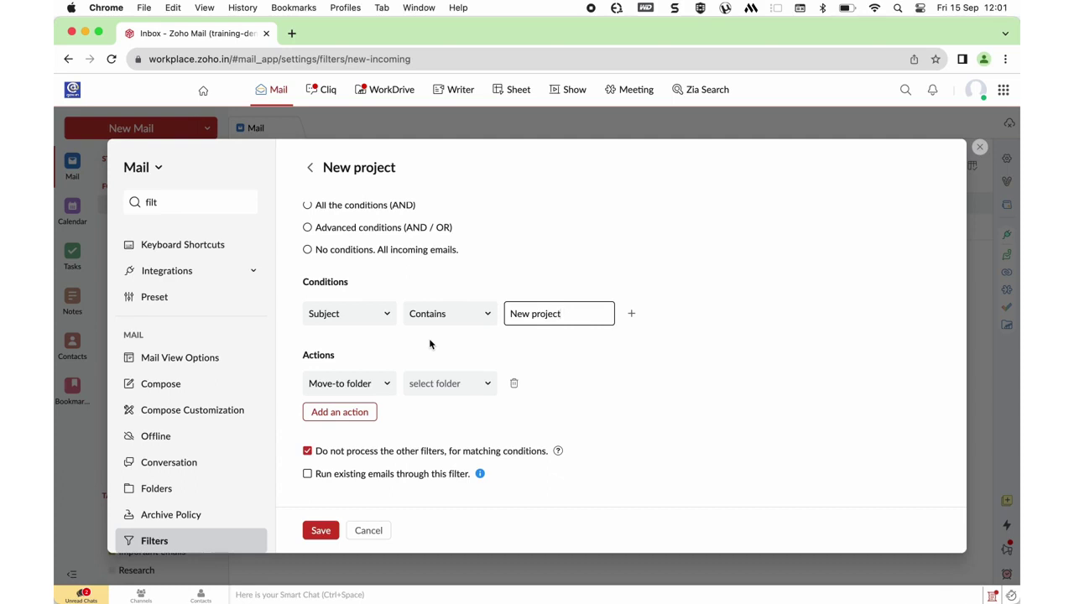
# - Make the filter move matching mail to the New project folder
pyautogui.click(373, 395)
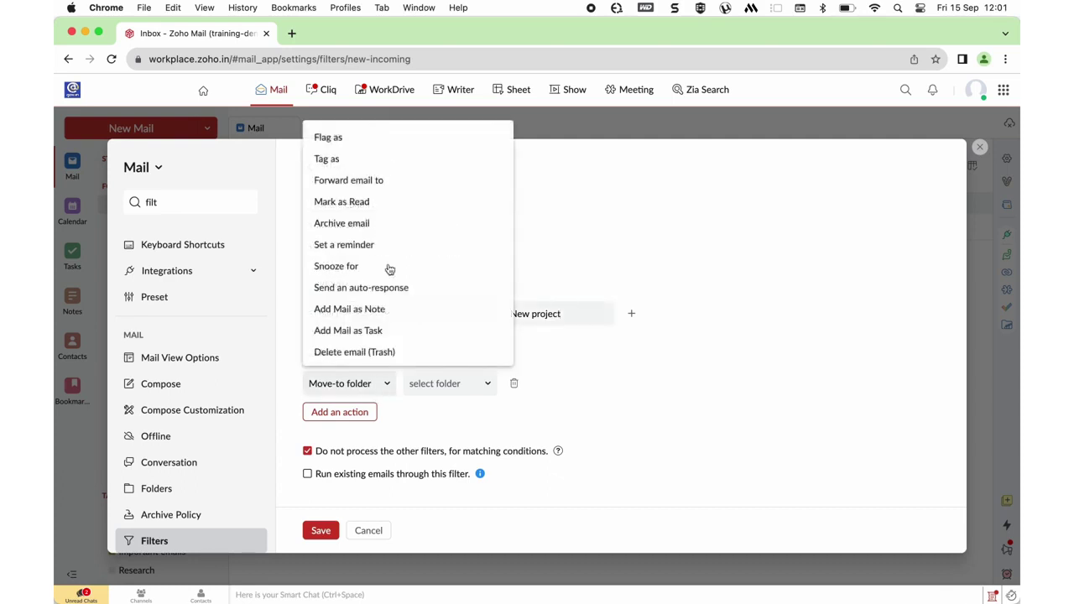
pyautogui.click(459, 385)
pyautogui.scroll(-4, 468, 348)
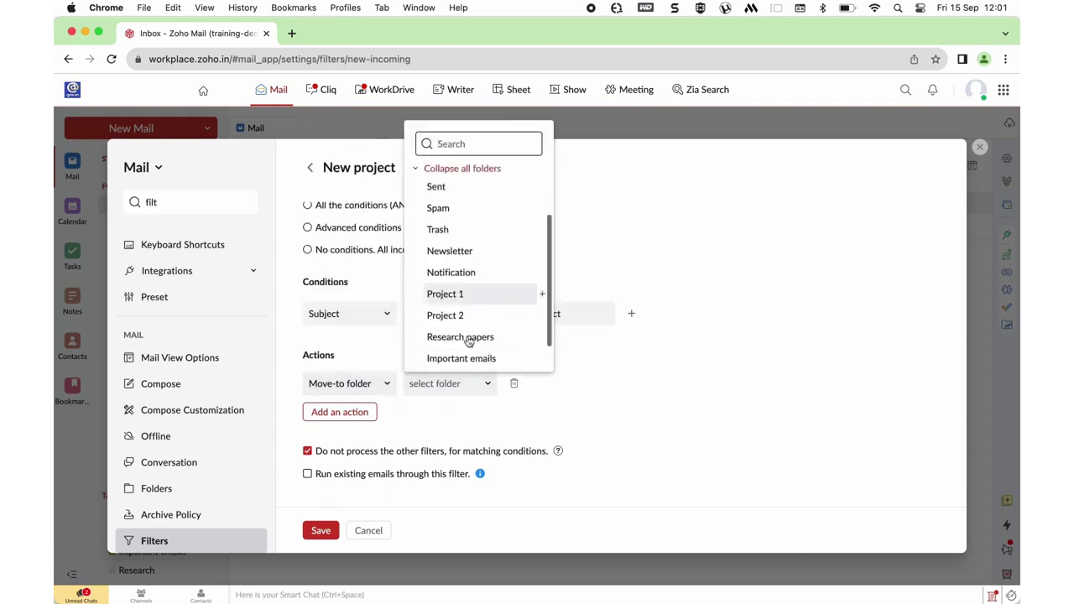
pyautogui.click(443, 354)
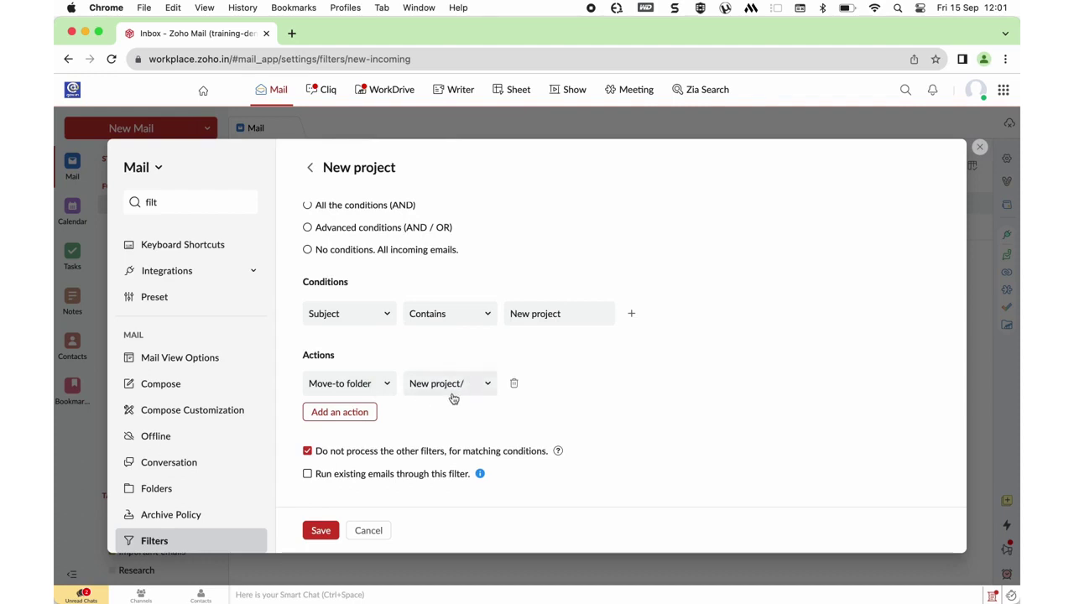
pyautogui.scroll(2, 575, 355)
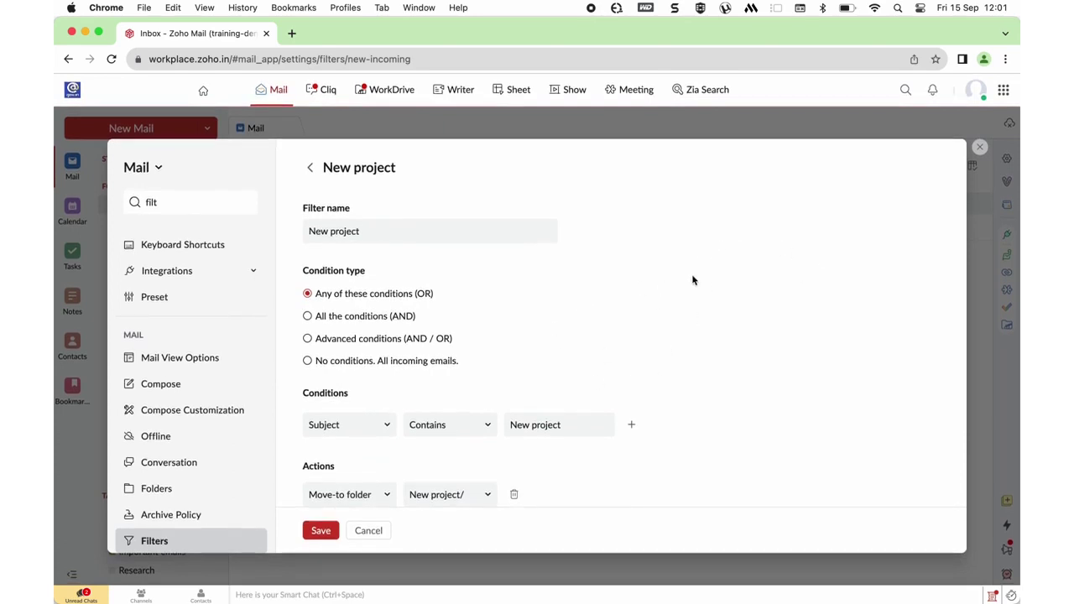
# - Review the filter's action and condition lists, keeping Subject and Move to folder unchanged
pyautogui.scroll(-3, 453, 474)
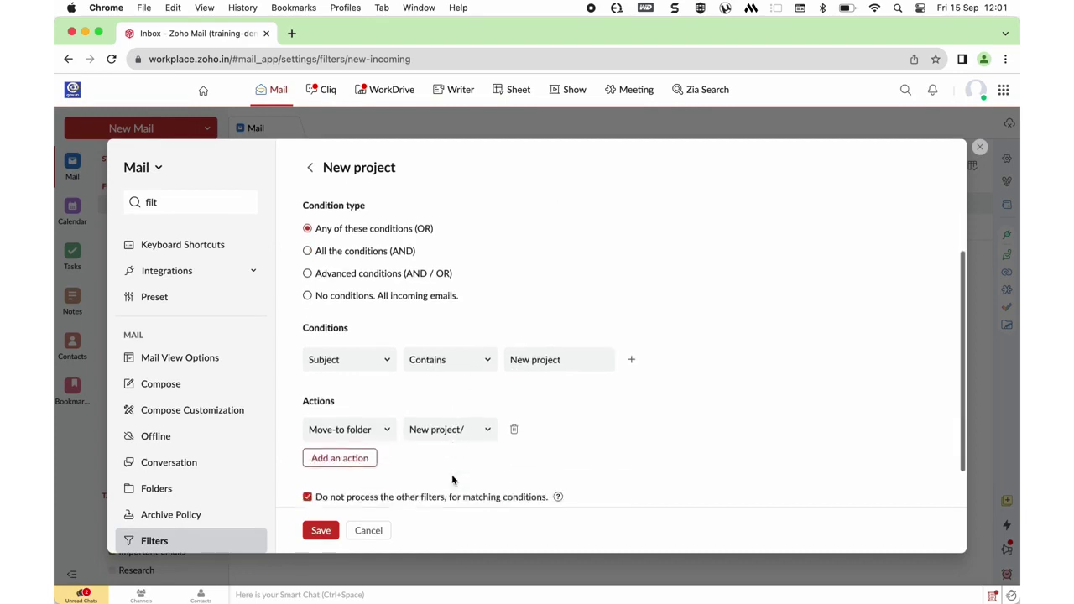
pyautogui.click(383, 397)
pyautogui.scroll(-2, 402, 211)
pyautogui.scroll(2, 386, 201)
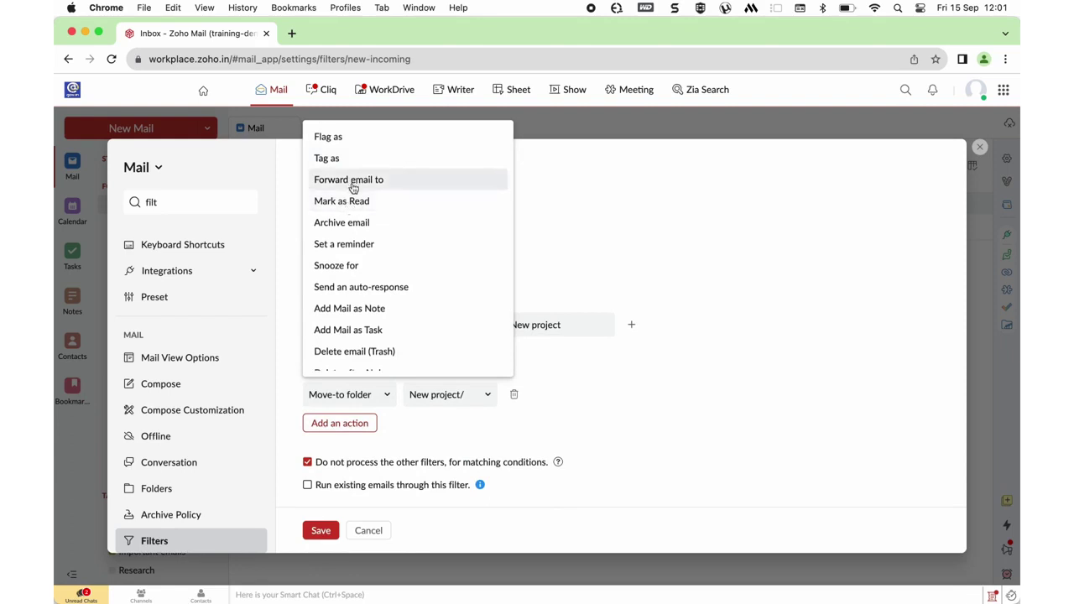
pyautogui.scroll(-2, 353, 181)
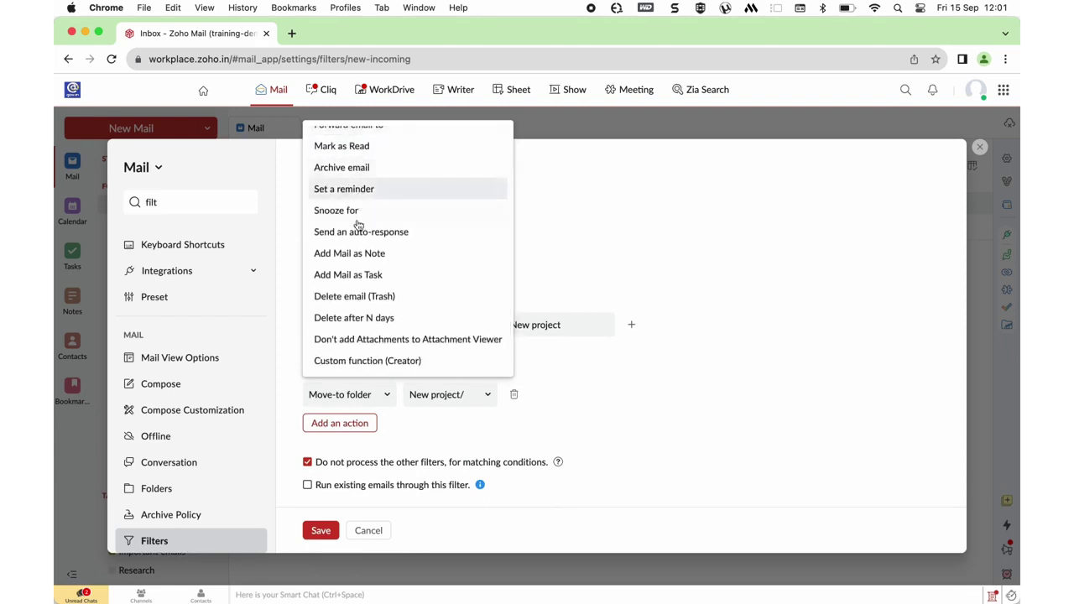
pyautogui.scroll(-1, 354, 243)
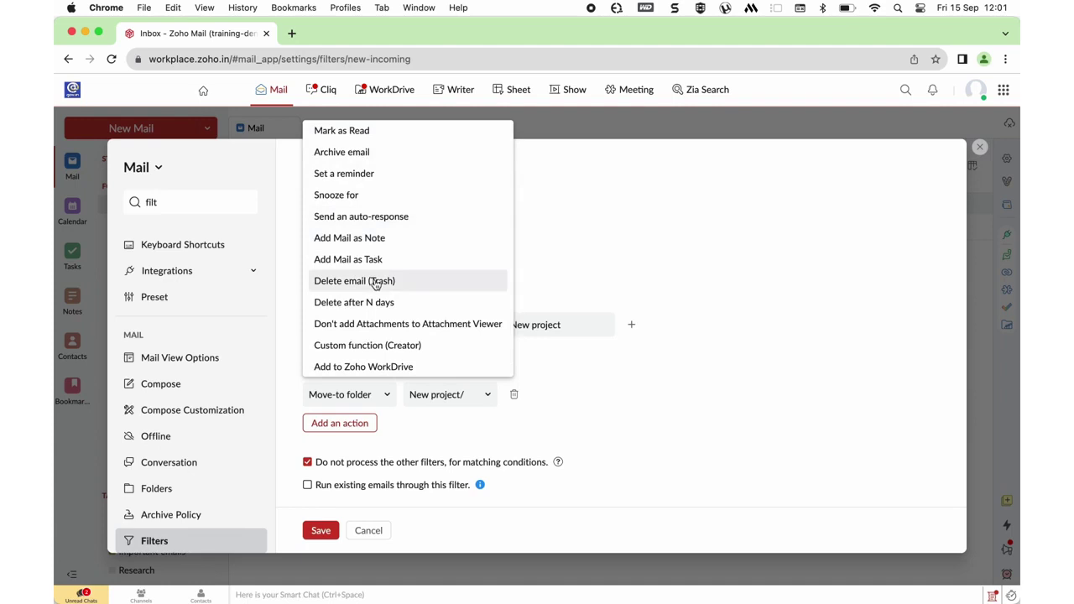
pyautogui.scroll(-1, 373, 276)
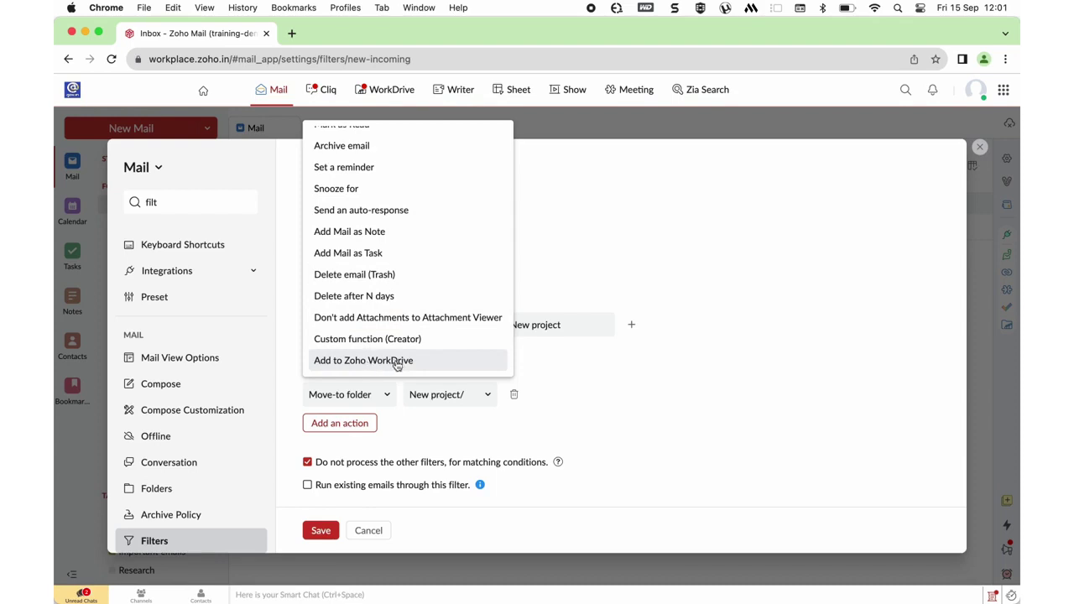
pyautogui.click(560, 366)
pyautogui.click(359, 329)
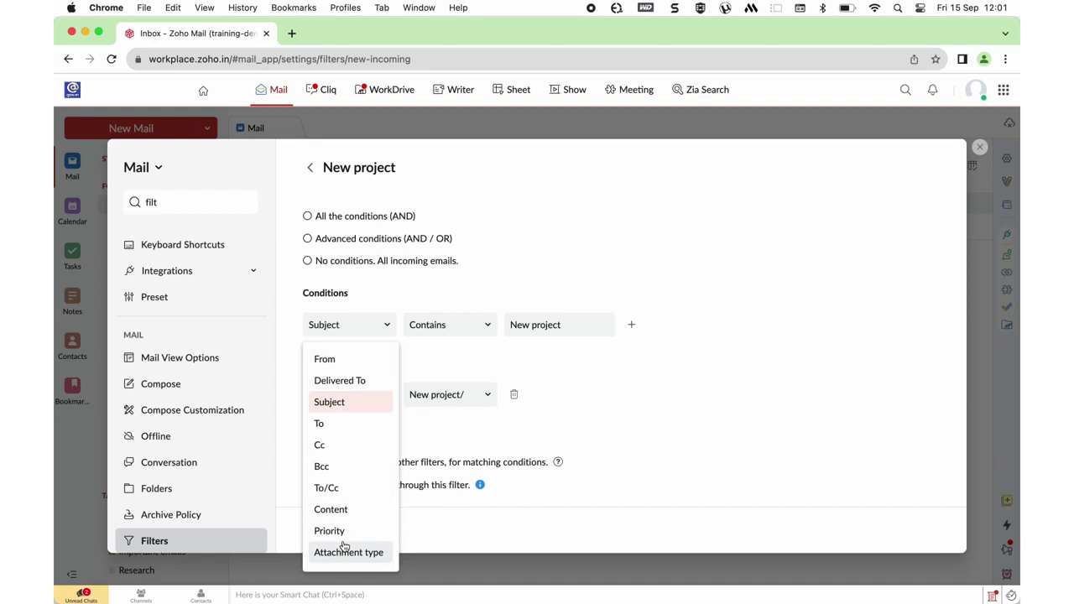
pyautogui.click(650, 391)
# - Leave Run existing emails unticked and save the New project filter
pyautogui.scroll(-1, 430, 420)
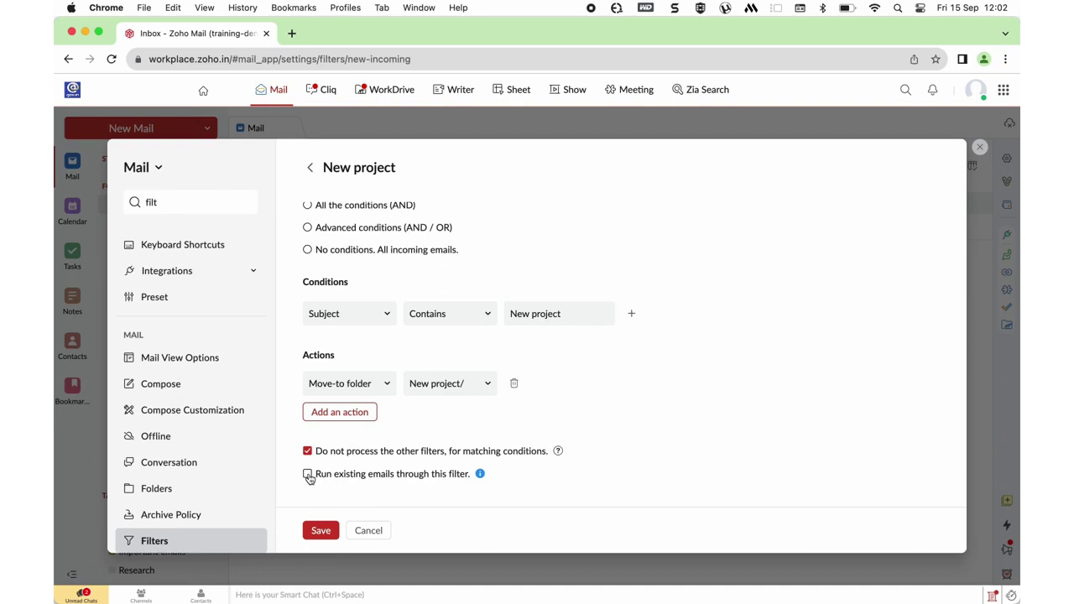
pyautogui.click(307, 475)
pyautogui.click(384, 475)
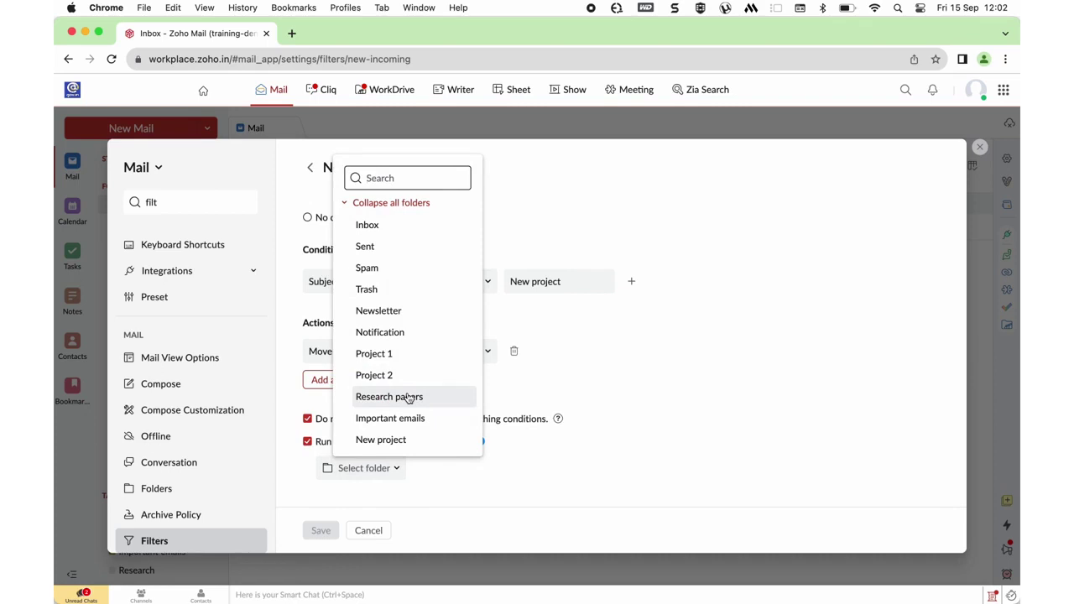
pyautogui.click(509, 470)
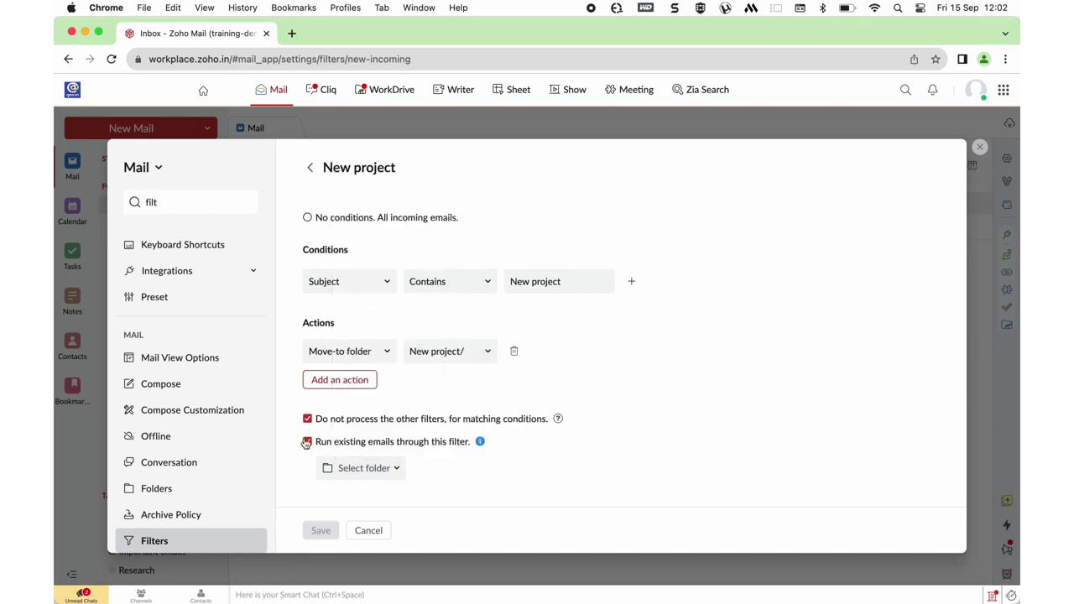
pyautogui.click(306, 443)
pyautogui.click(321, 532)
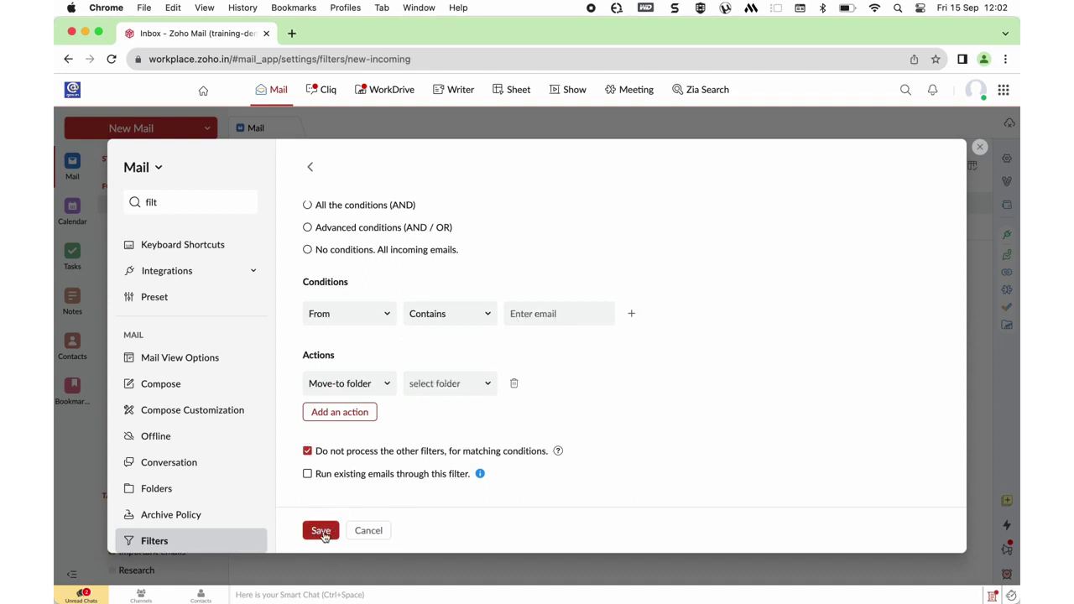
pyautogui.click(175, 202)
# - Open the Folders settings through a 'folde' search and turn on Inbox notifications
pyautogui.press('BackSpace')
pyautogui.press('BackSpace')
pyautogui.press('BackSpace')
pyautogui.press('BackSpace')
pyautogui.write('fold')
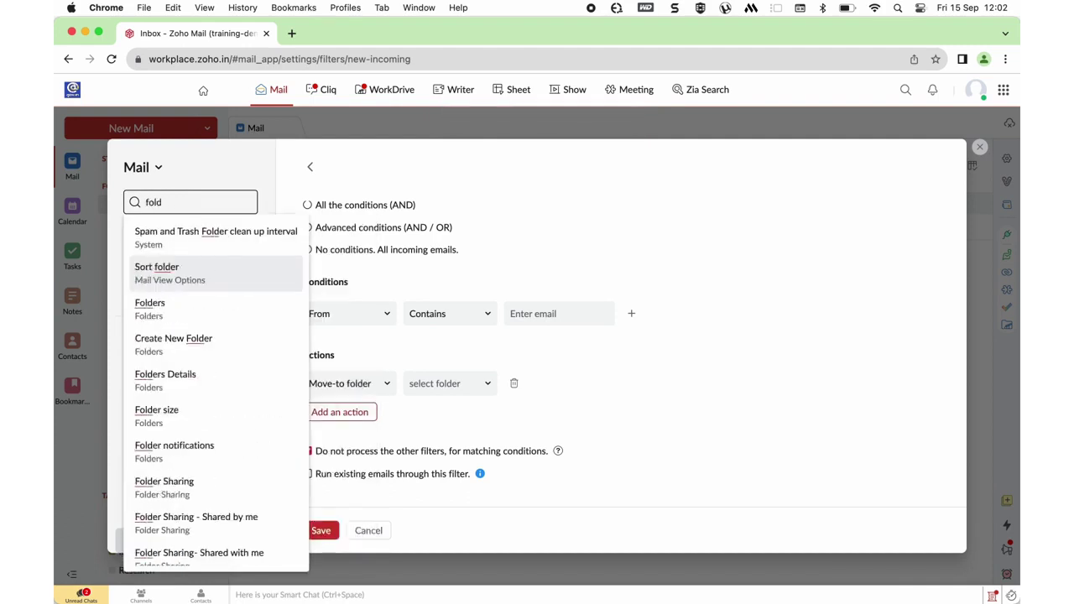
pyautogui.write('e')
pyautogui.click(182, 302)
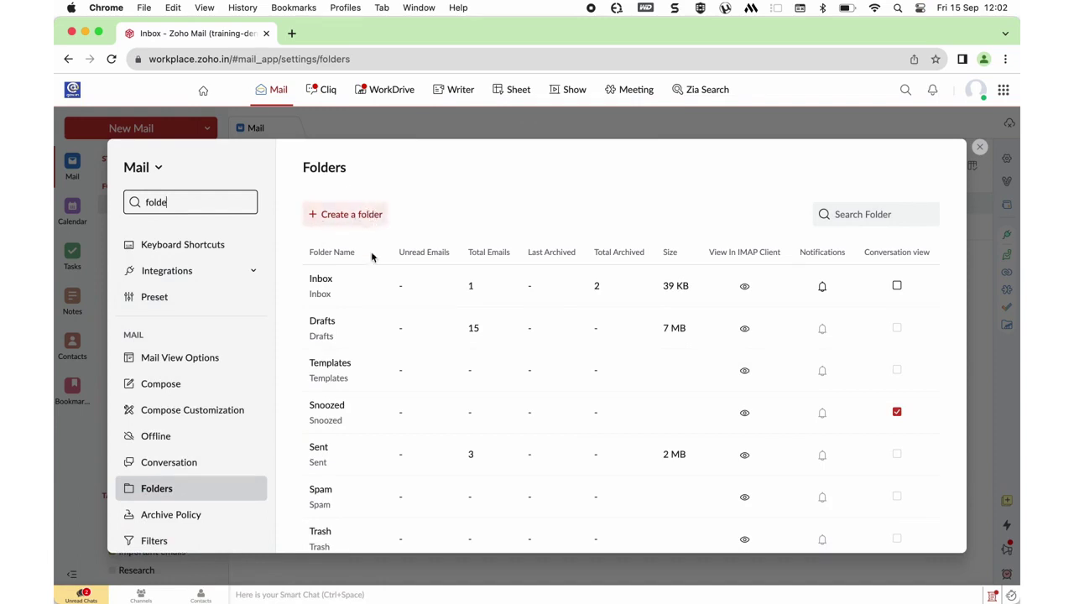
pyautogui.scroll(-3, 394, 395)
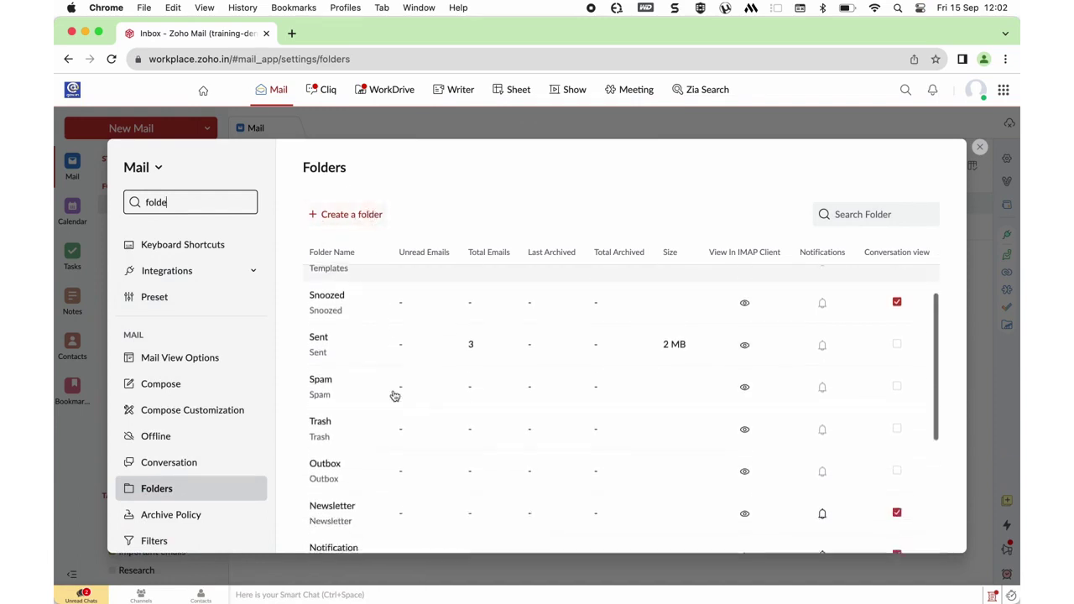
pyautogui.scroll(-5, 394, 395)
pyautogui.scroll(4, 394, 395)
pyautogui.scroll(4, 395, 395)
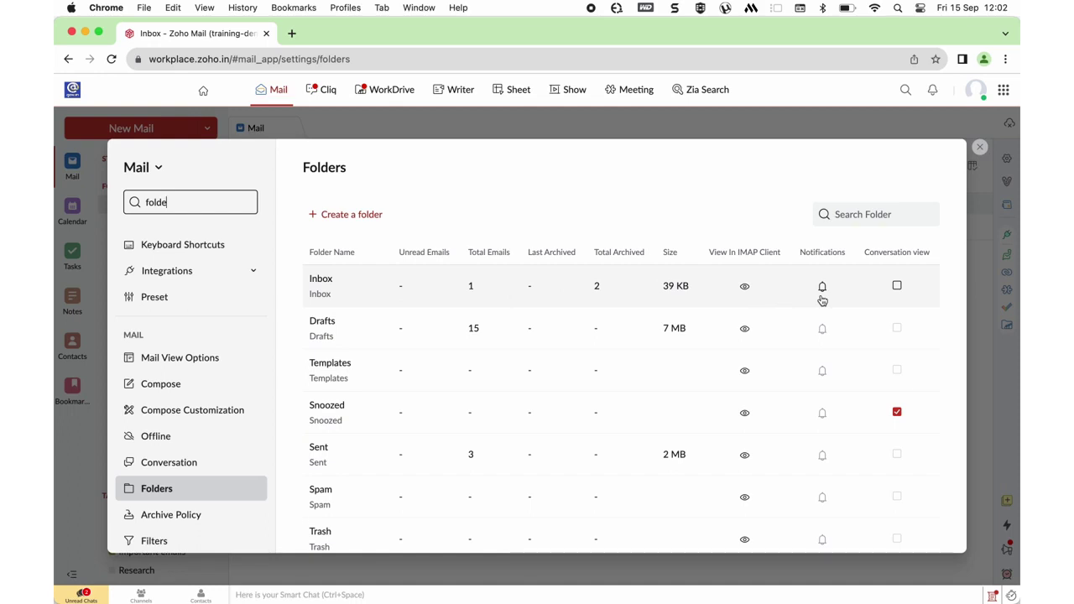
pyautogui.click(821, 294)
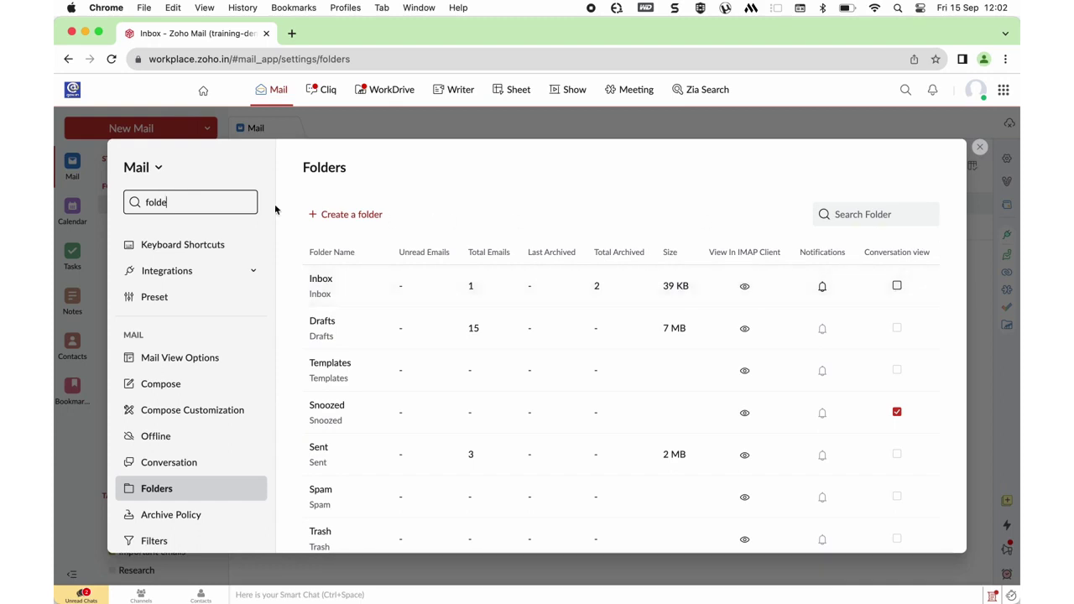
pyautogui.press('BackSpace')
pyautogui.press('BackSpace')
pyautogui.press('BackSpace')
pyautogui.press('BackSpace')
pyautogui.press('BackSpace')
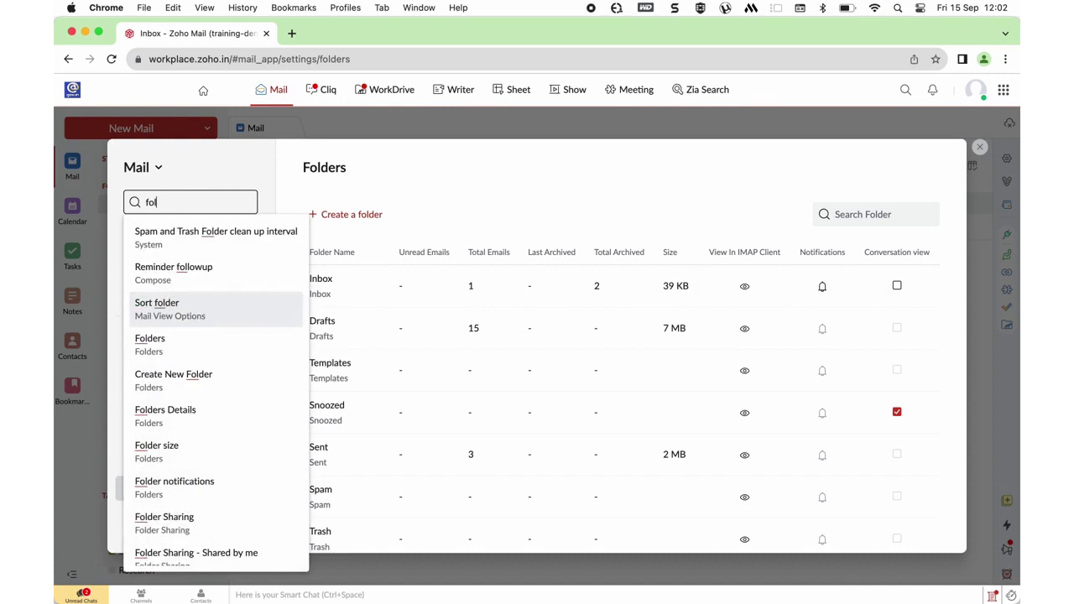
# - Open Signature settings and add a new signature named 'My signature'
pyautogui.write('sign')
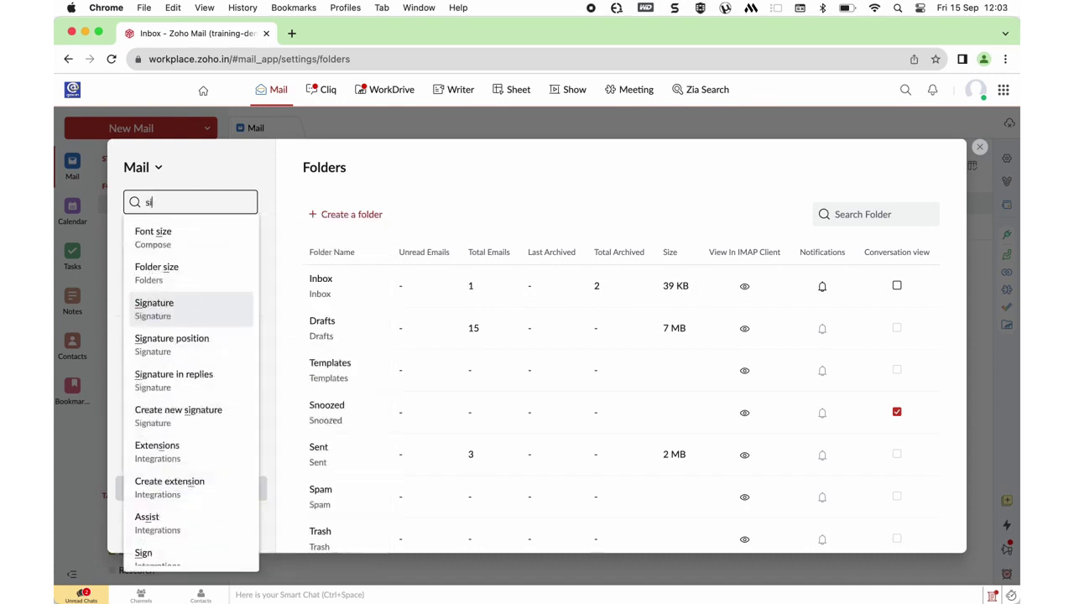
pyautogui.click(224, 241)
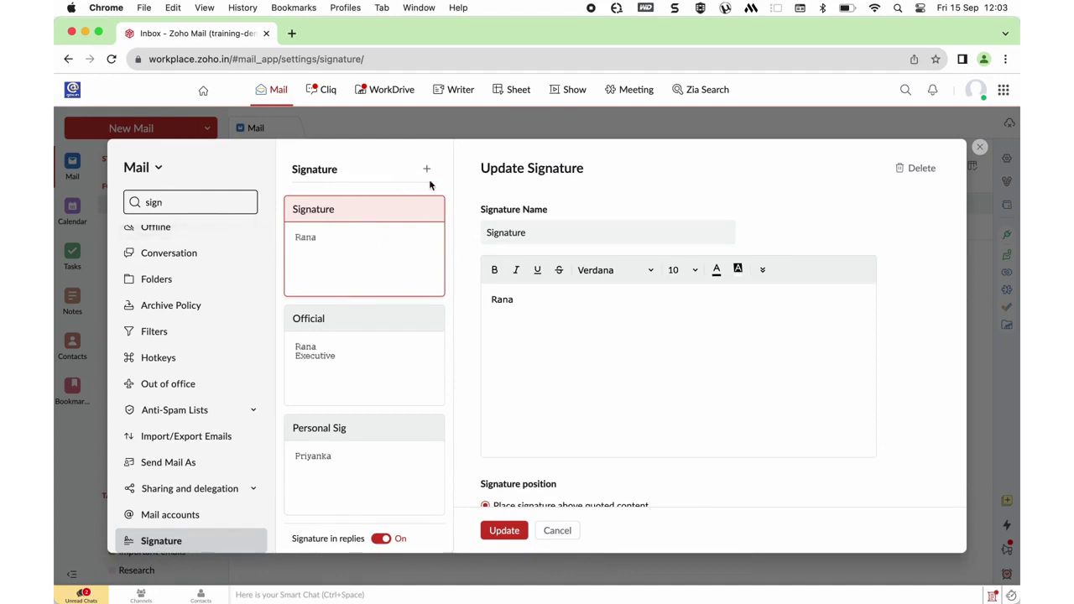
pyautogui.scroll(-3, 417, 249)
pyautogui.scroll(3, 416, 248)
pyautogui.click(429, 170)
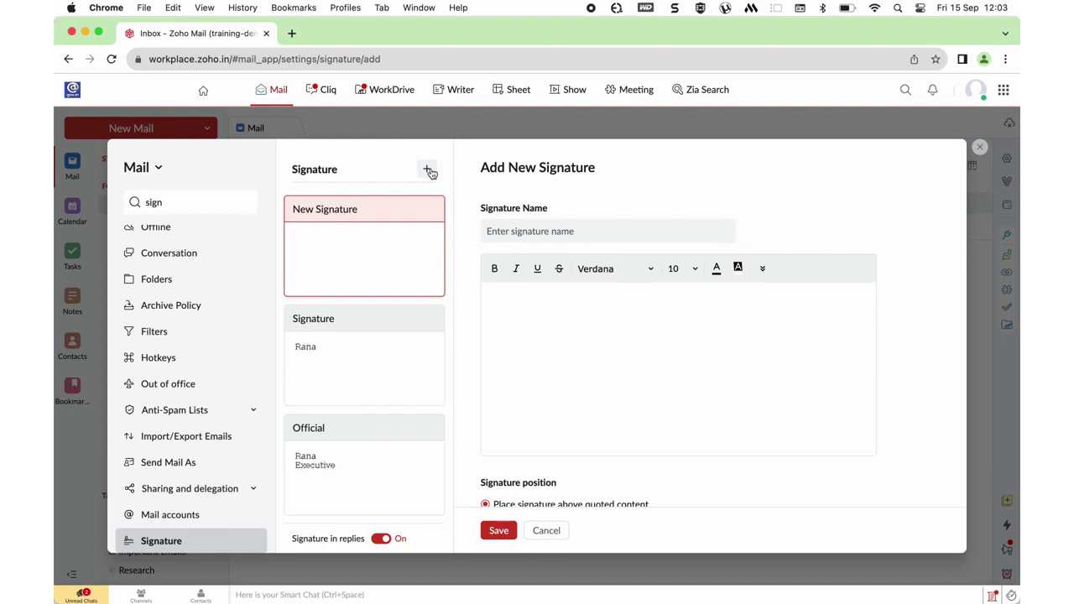
pyautogui.click(549, 226)
pyautogui.write('My signature')
# - Write the user's name with 'Product expert' on the next line, and save the signature
pyautogui.click(557, 287)
pyautogui.write('Pr')
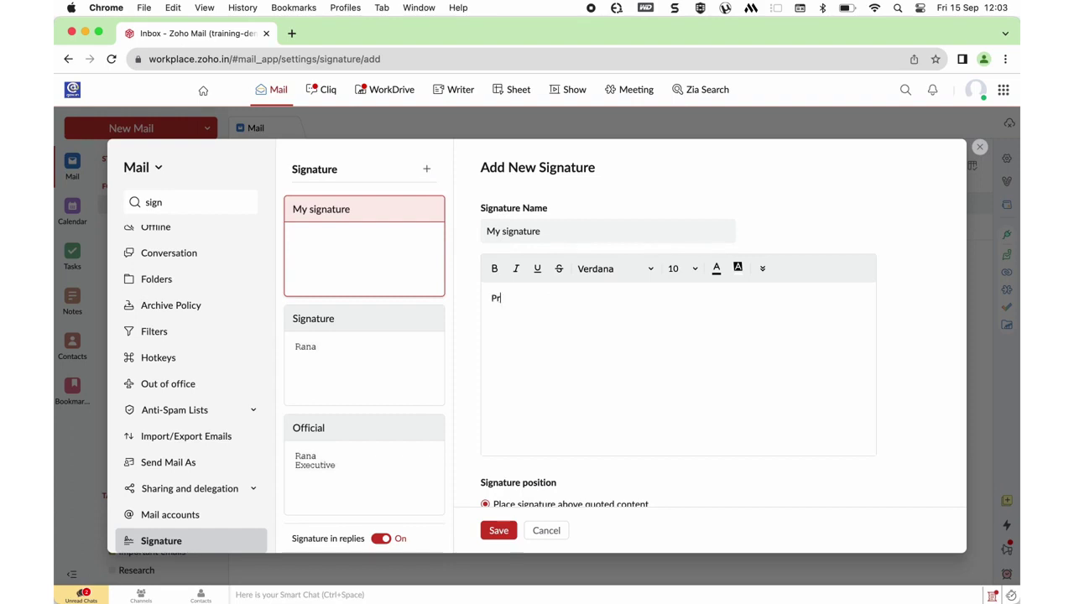
pyautogui.write('iyanka')
pyautogui.press('Return')
pyautogui.write('Product expert')
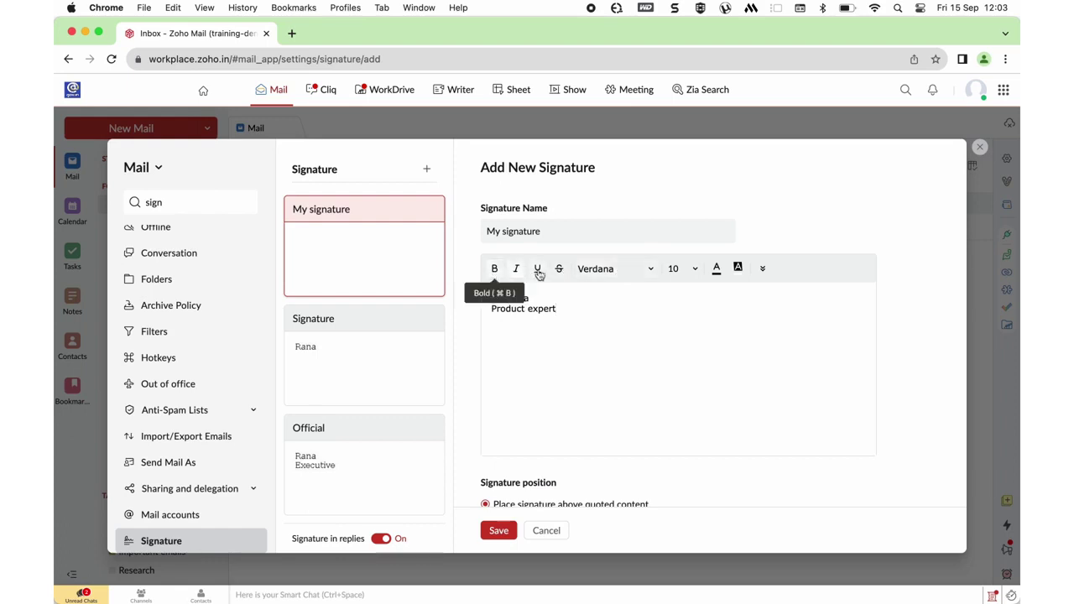
pyautogui.click(762, 269)
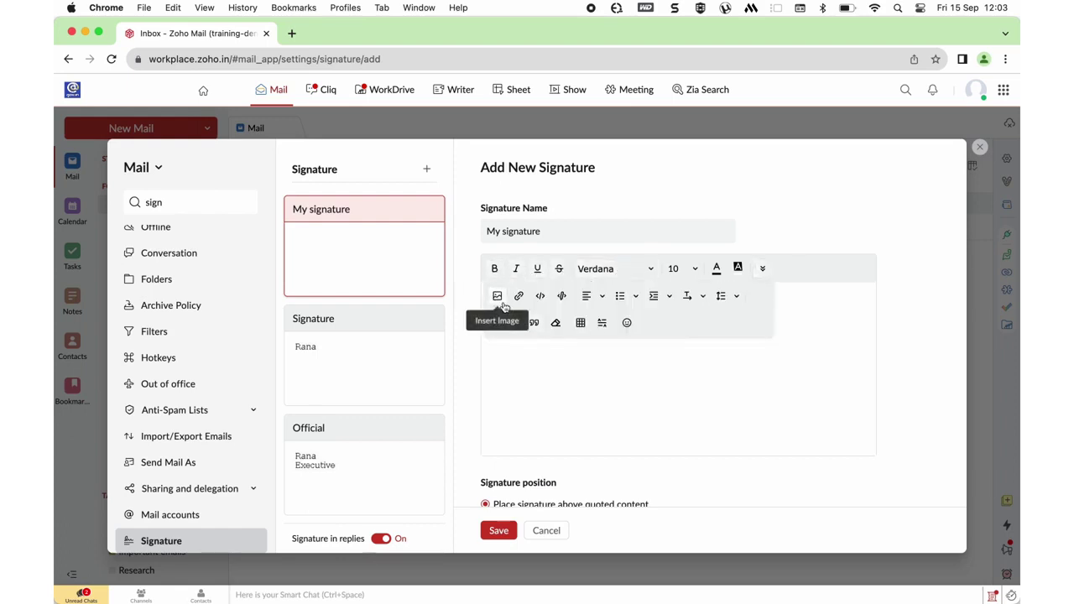
pyautogui.click(653, 377)
pyautogui.write('Priyanka Product expert')
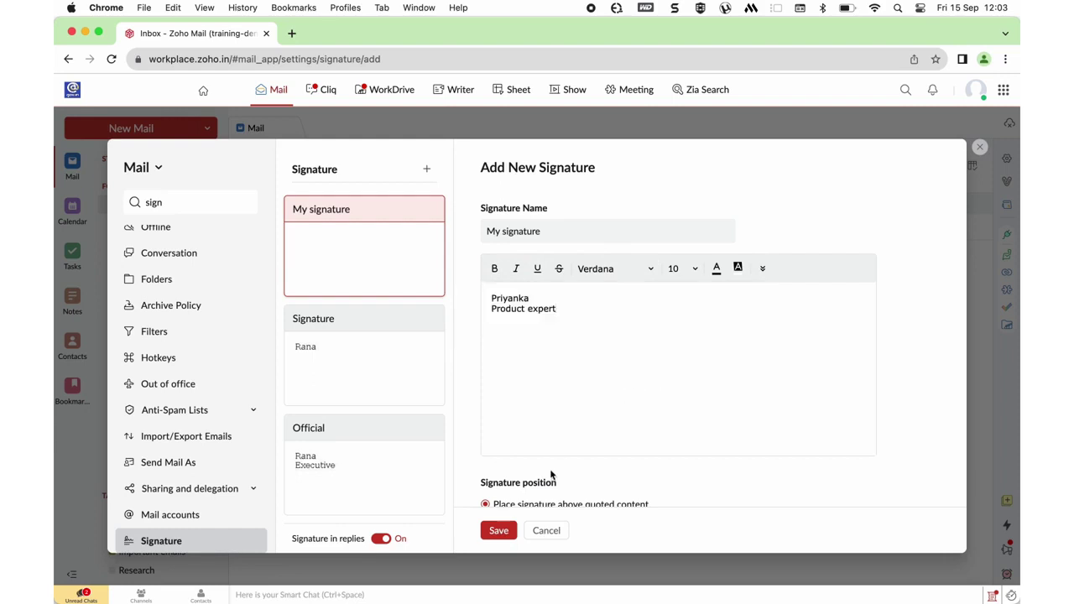
pyautogui.scroll(-3, 549, 470)
pyautogui.click(499, 530)
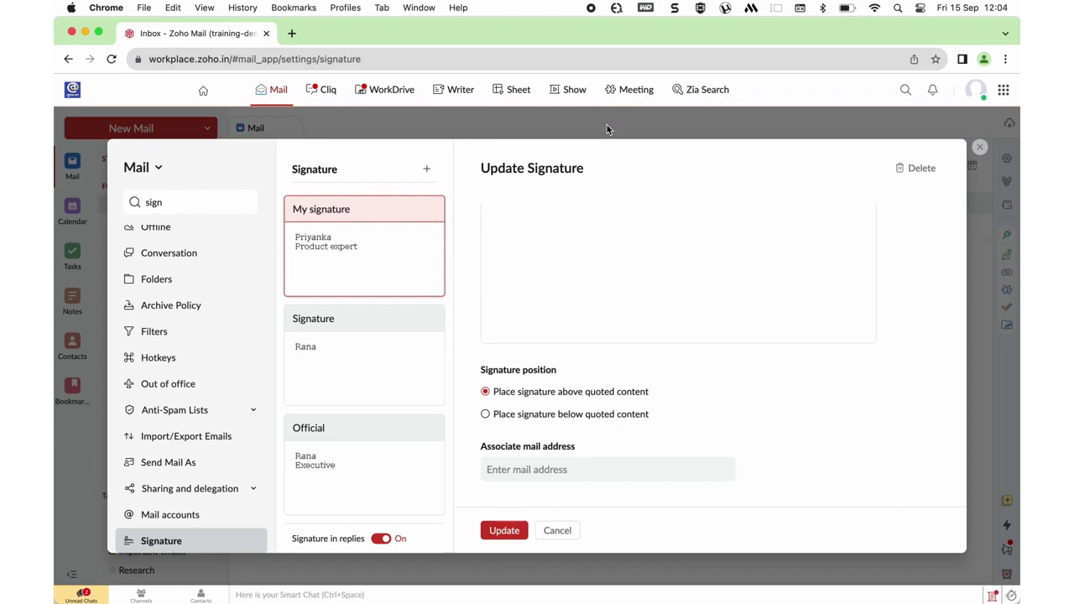
pyautogui.click(979, 148)
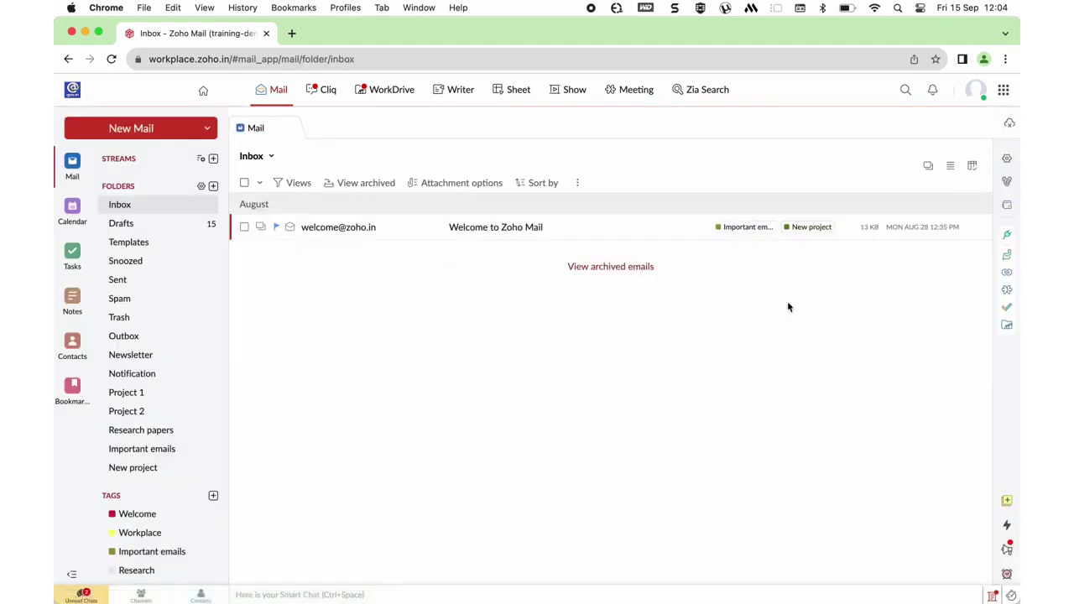
# - Open the Out of office settings through an 'out' settings search
pyautogui.click(1006, 158)
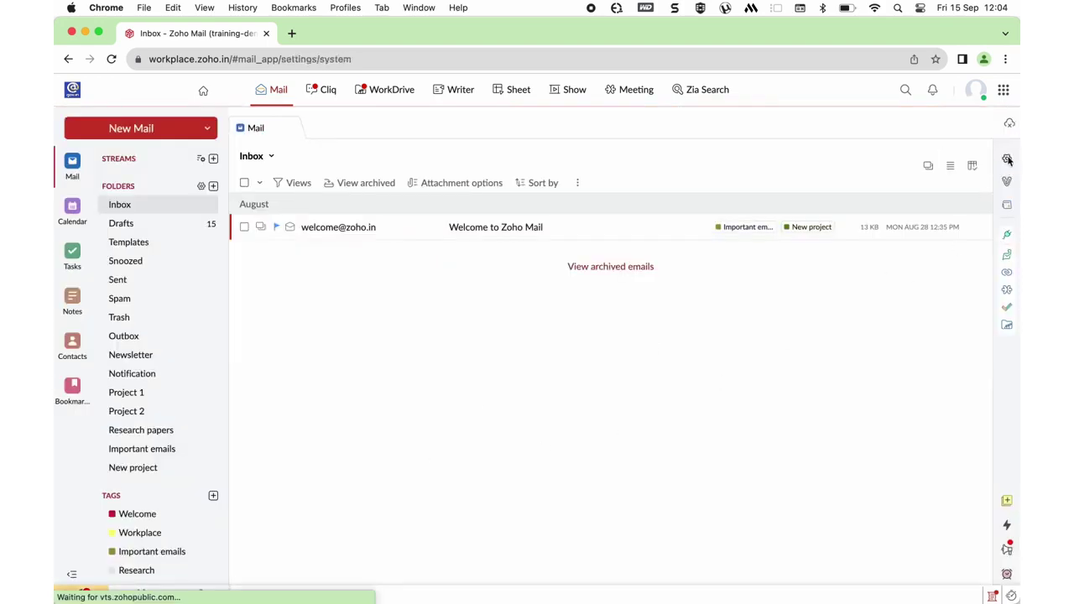
pyautogui.click(178, 203)
pyautogui.write('out')
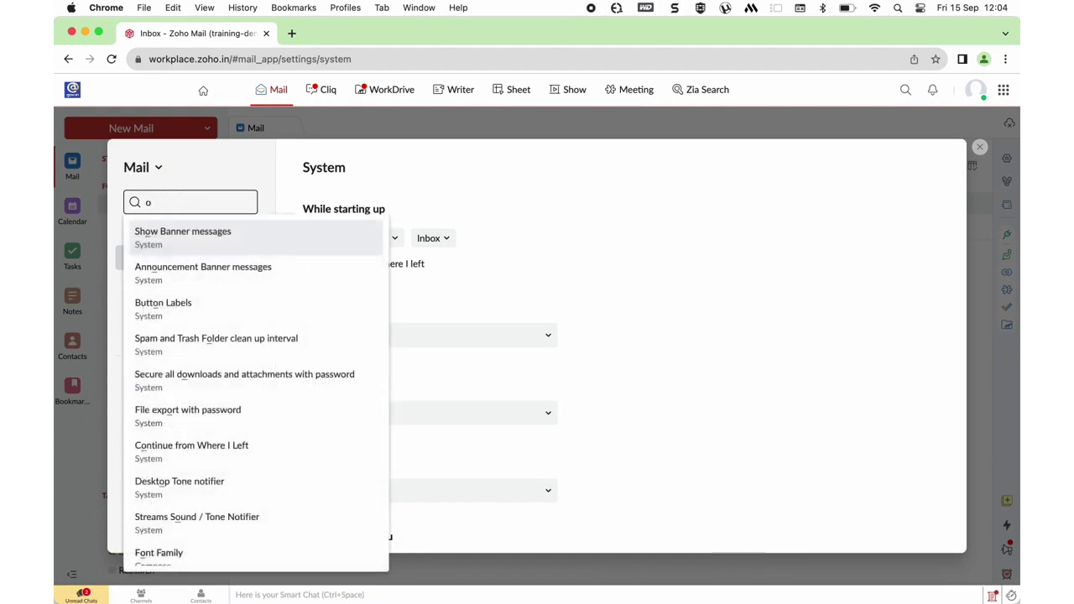
pyautogui.click(185, 232)
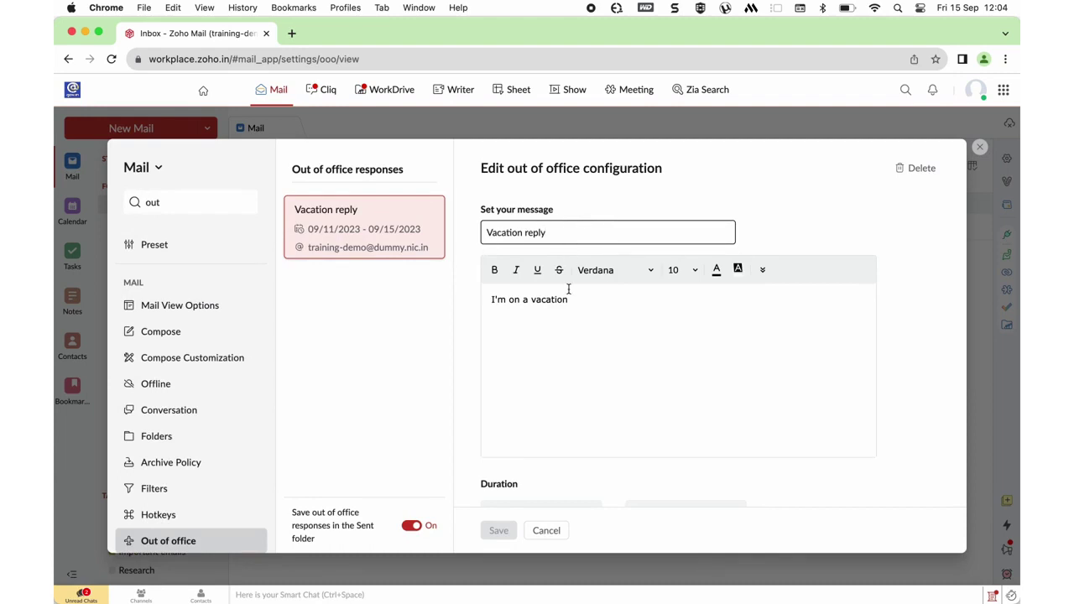
# - Save the weekdays-only Vacation reply for 11/01/2023 to 11/25/2023
pyautogui.scroll(-5, 568, 289)
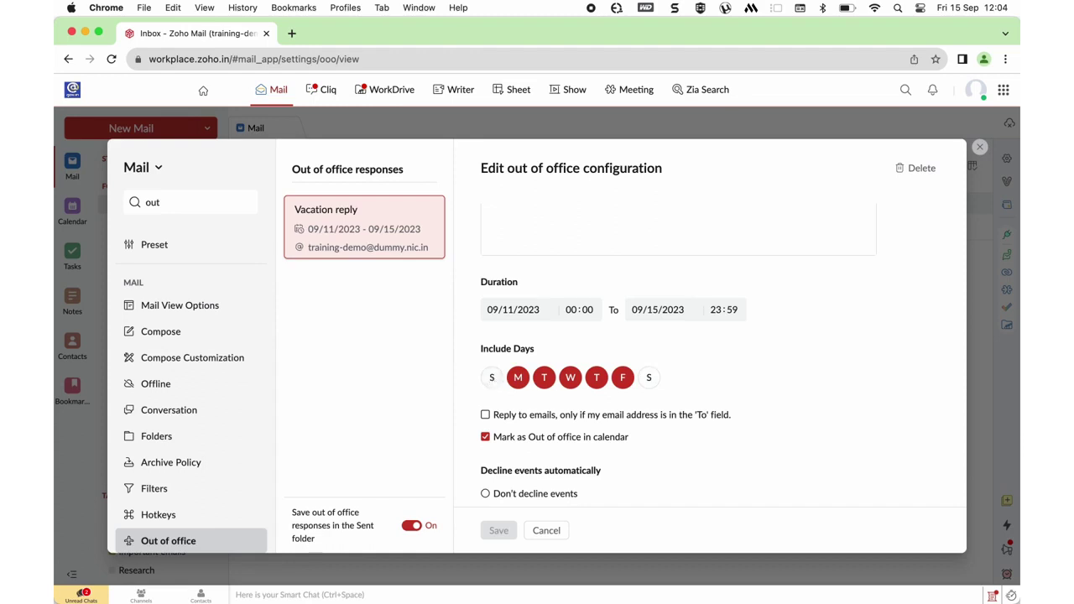
pyautogui.click(649, 379)
pyautogui.click(650, 382)
pyautogui.scroll(-5, 600, 423)
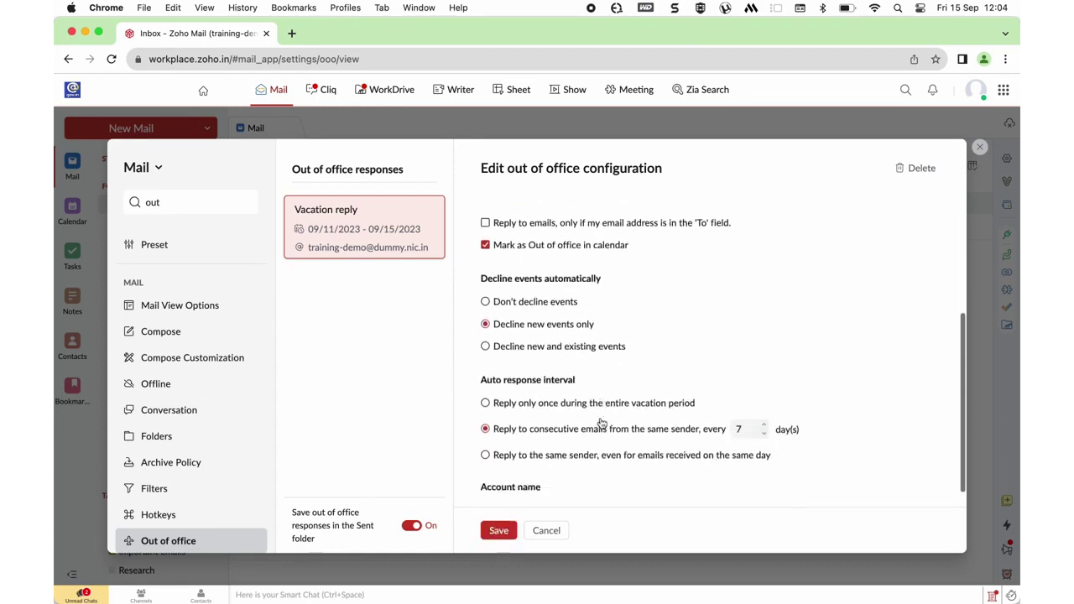
pyautogui.scroll(-1, 601, 423)
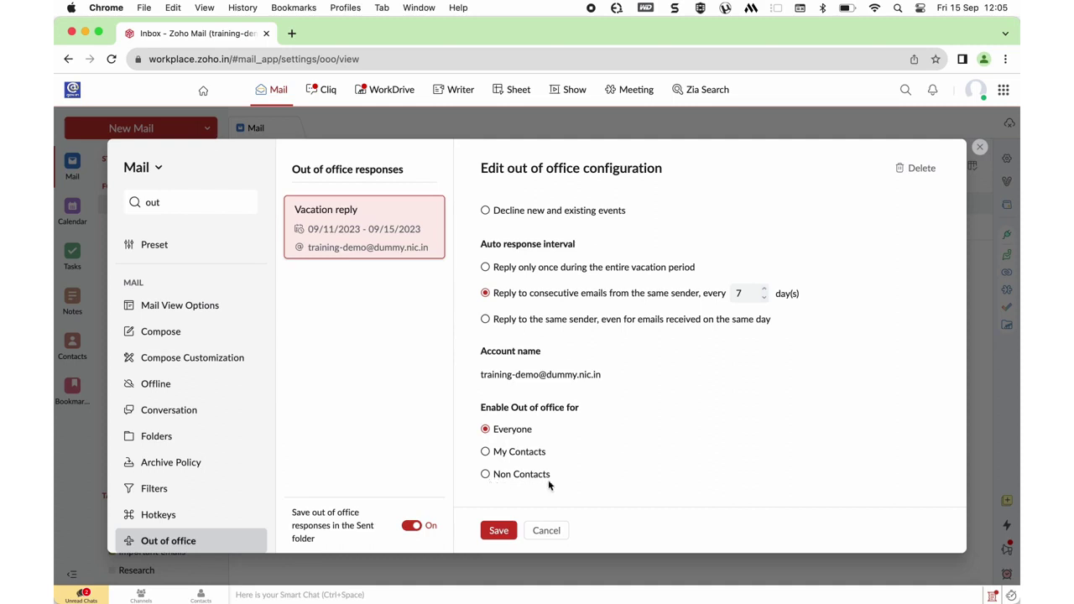
pyautogui.click(500, 532)
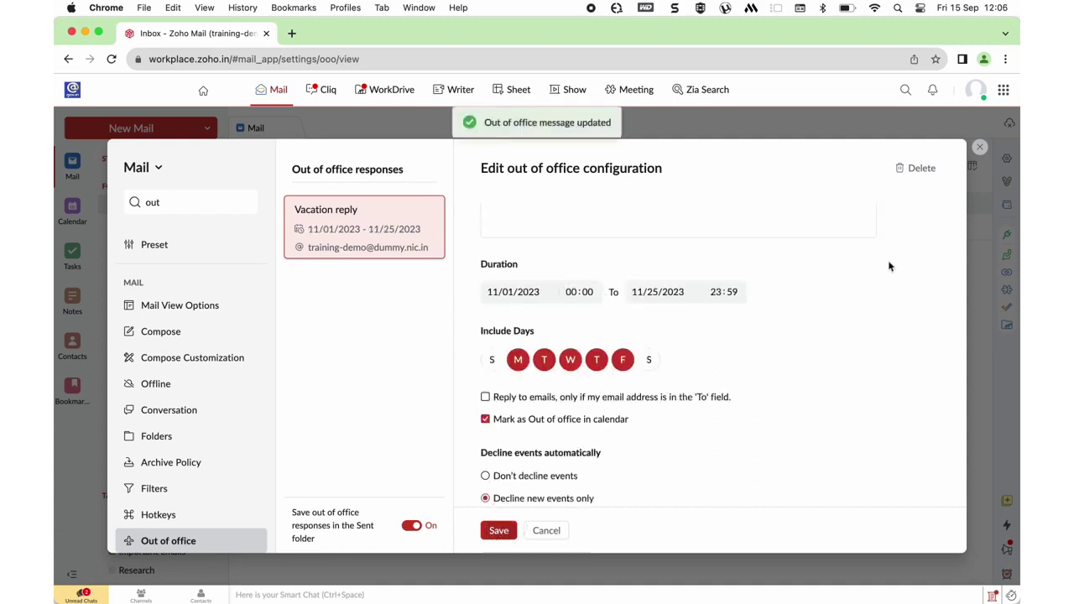
pyautogui.click(980, 148)
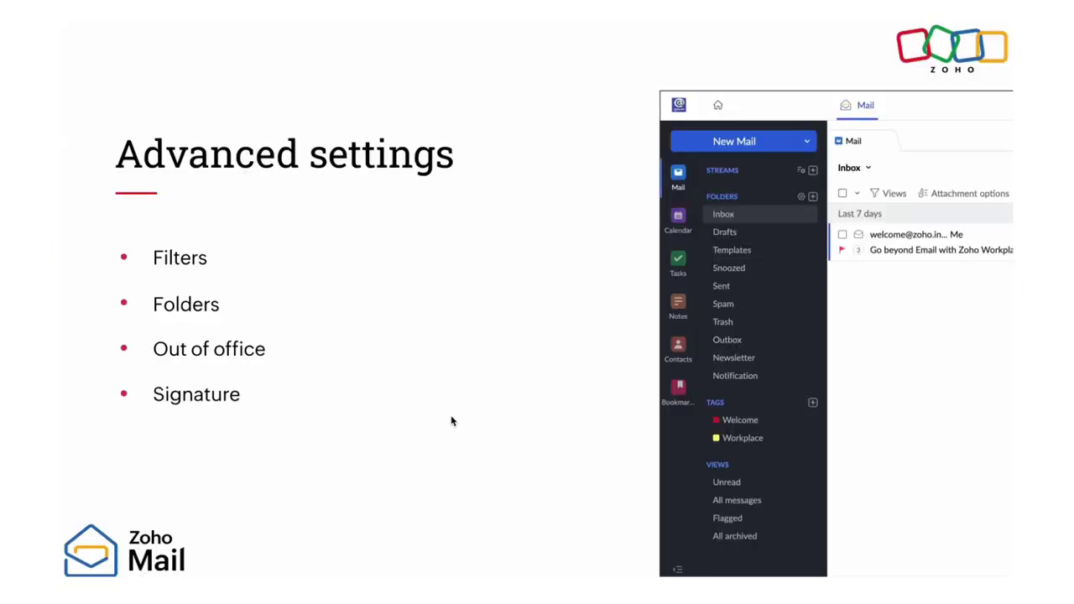
# - Advance two slides to reach 'Mail on mobile - Easy to use'
pyautogui.press('Right')
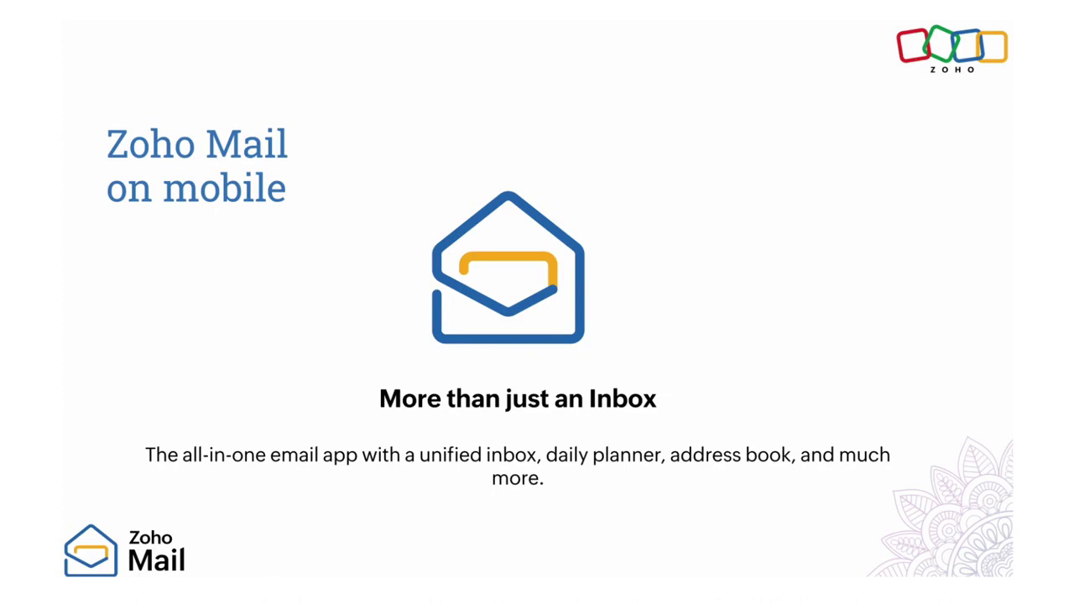
pyautogui.press('Right')
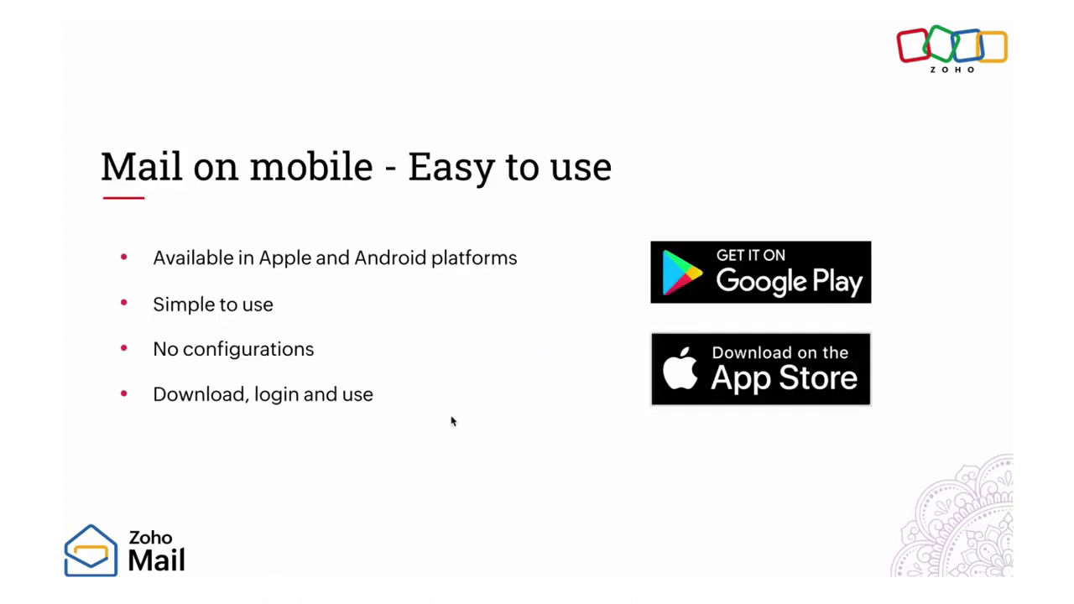